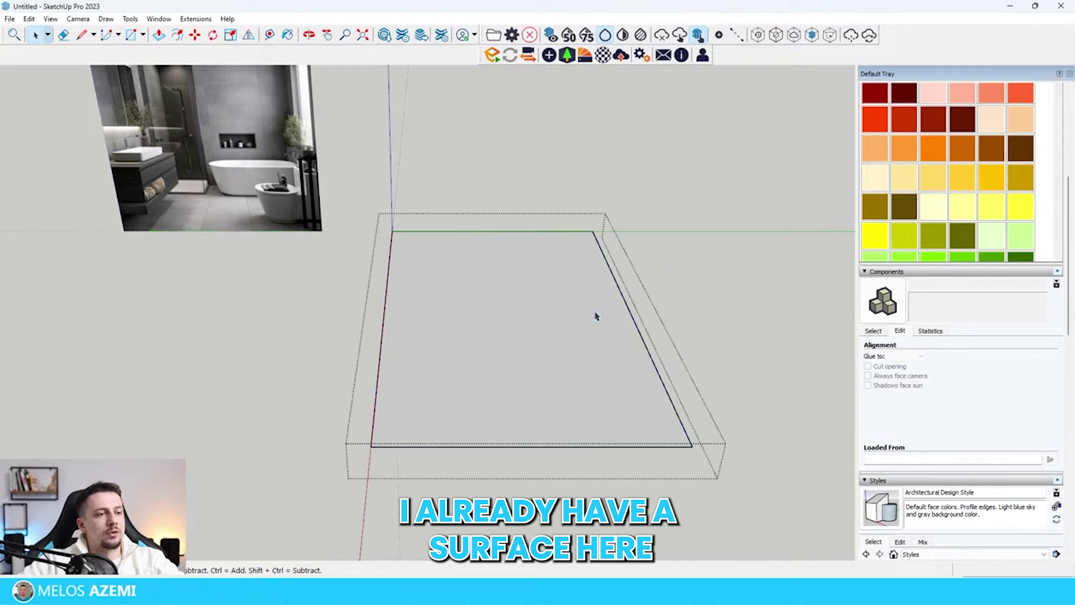
- Offset the floor rectangle's edges outward by about 32.8 cm to outline the walls and select the resulting wall strip
{"action": "left_click", "coordinate": [562, 340]}
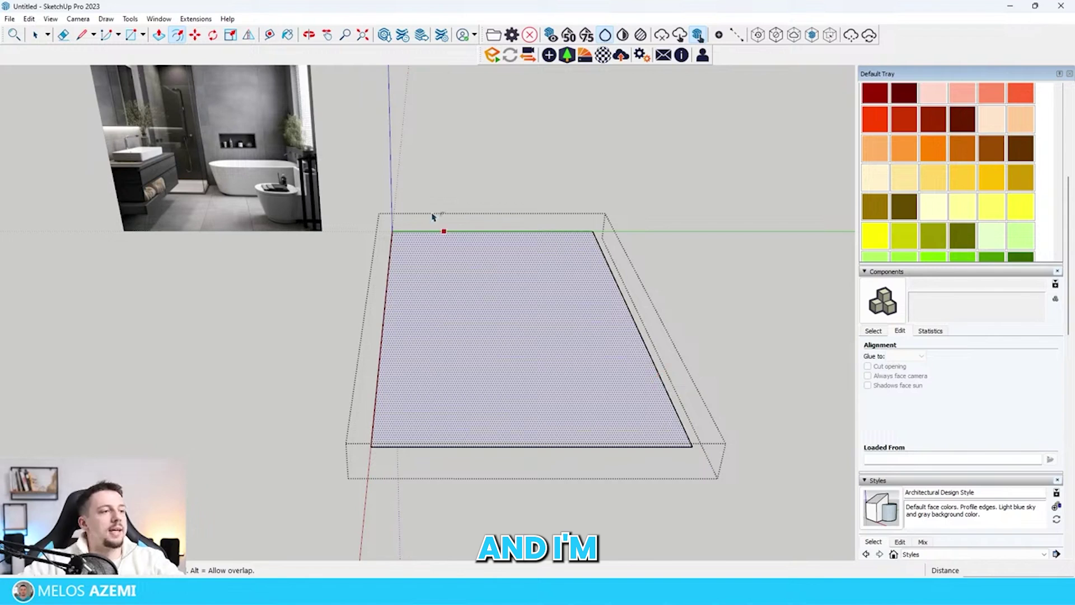
{"action": "left_click", "coordinate": [712, 417]}
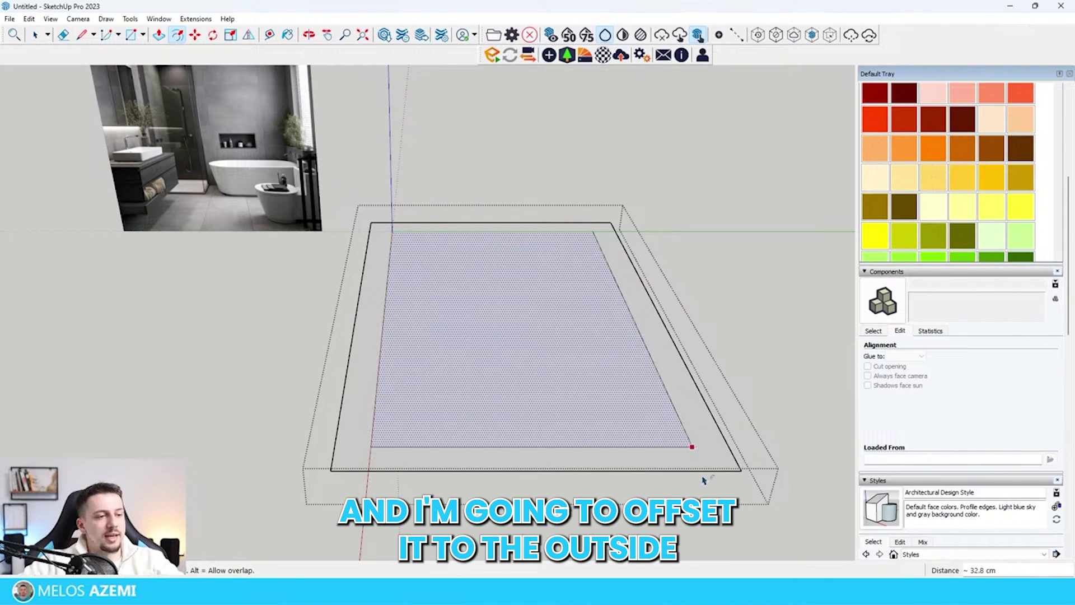
{"action": "key", "text": "space"}
{"action": "left_click", "coordinate": [711, 444]}
{"action": "scroll", "coordinate": [634, 408], "scroll_direction": "down", "scroll_amount": 1}
{"action": "scroll", "coordinate": [634, 409], "scroll_direction": "down", "scroll_amount": 4}
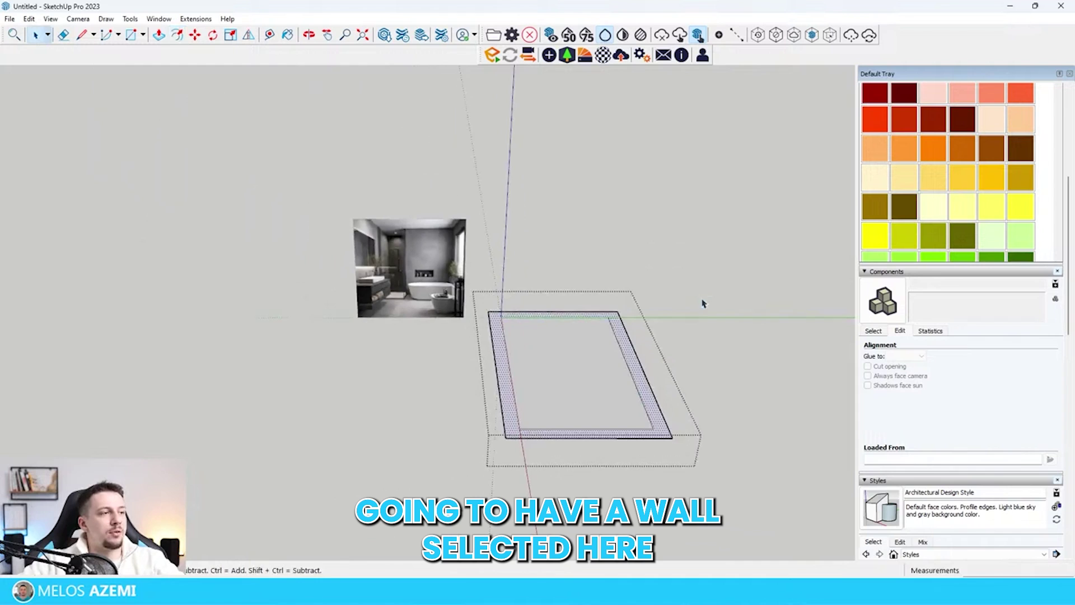
- Draw a window rectangle about 175 by 32.8 cm across the side wall strip, near the back corner
{"action": "scroll", "coordinate": [628, 307], "scroll_direction": "up", "scroll_amount": 4}
{"action": "scroll", "coordinate": [383, 269], "scroll_direction": "up", "scroll_amount": 4}
{"action": "scroll", "coordinate": [382, 268], "scroll_direction": "up", "scroll_amount": 1}
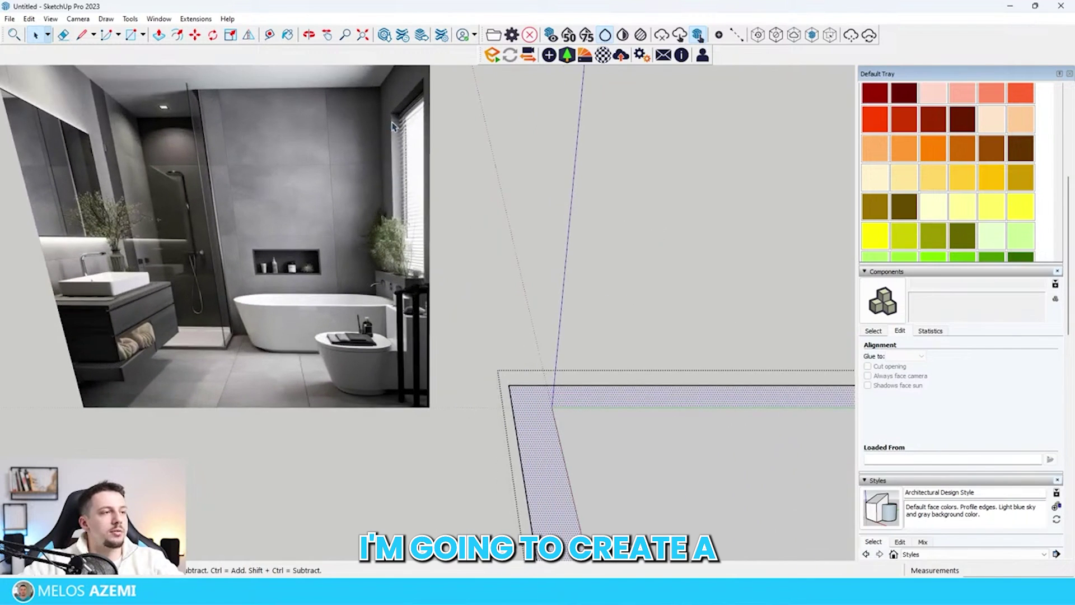
{"action": "scroll", "coordinate": [331, 268], "scroll_direction": "down", "scroll_amount": 3}
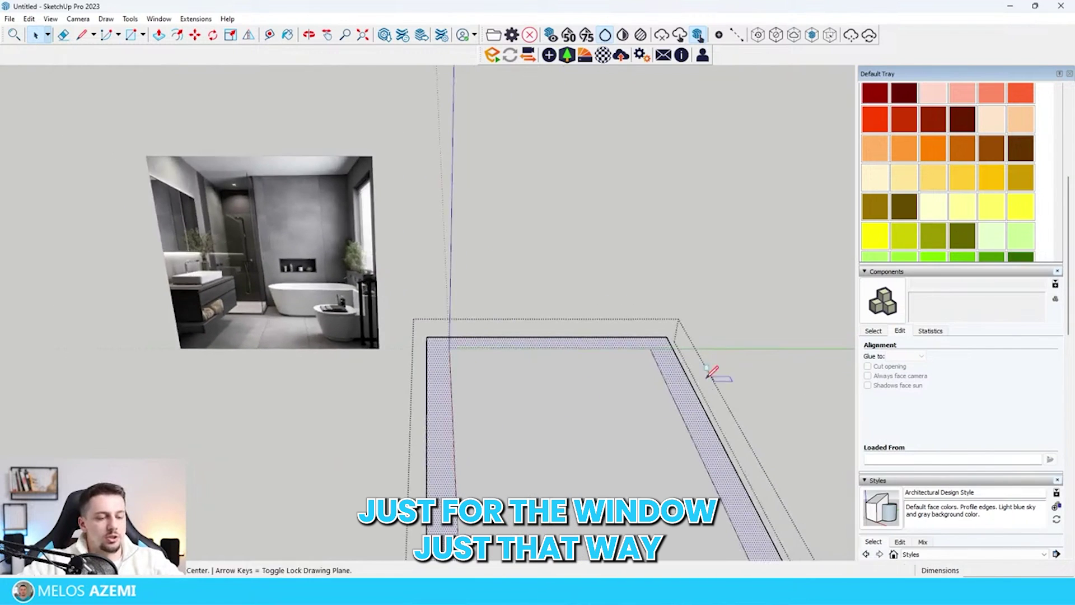
{"action": "key", "text": "r"}
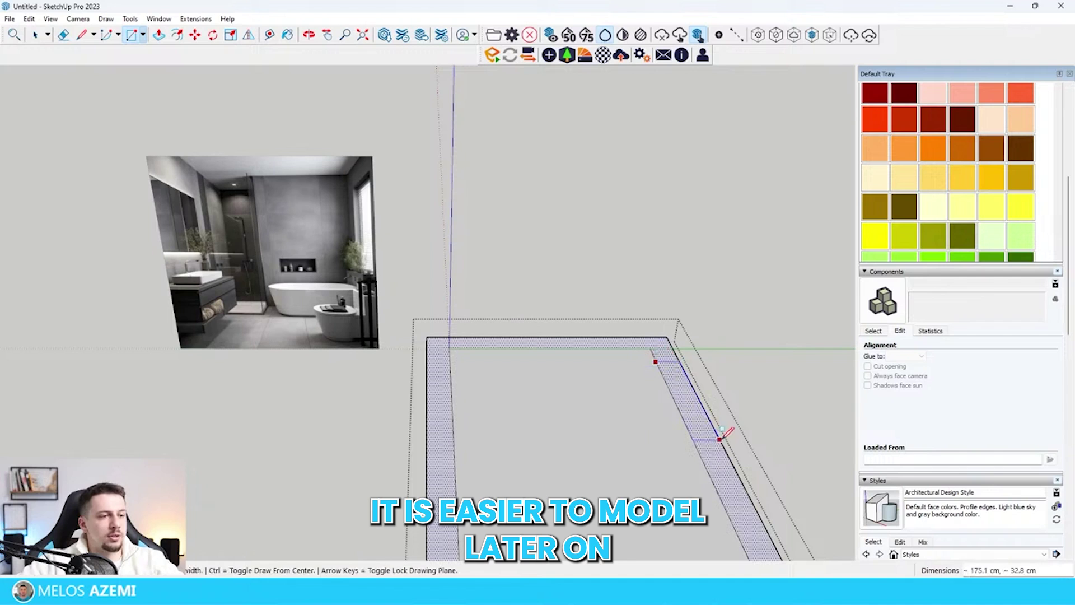
{"action": "left_click", "coordinate": [721, 438]}
{"action": "key", "text": "space"}
{"action": "middle_click_drag", "start_coordinate": [653, 300], "coordinate": [721, 430]}
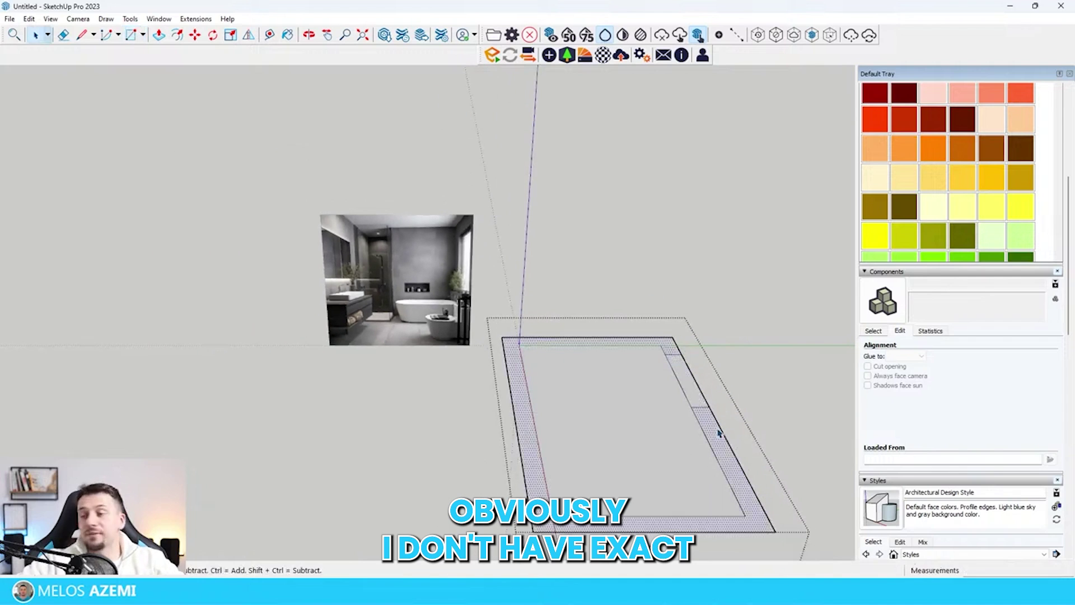
- Extrude the wall outline up into room walls and raise the window section to a sill about 106 cm high
{"action": "left_click", "coordinate": [641, 413]}
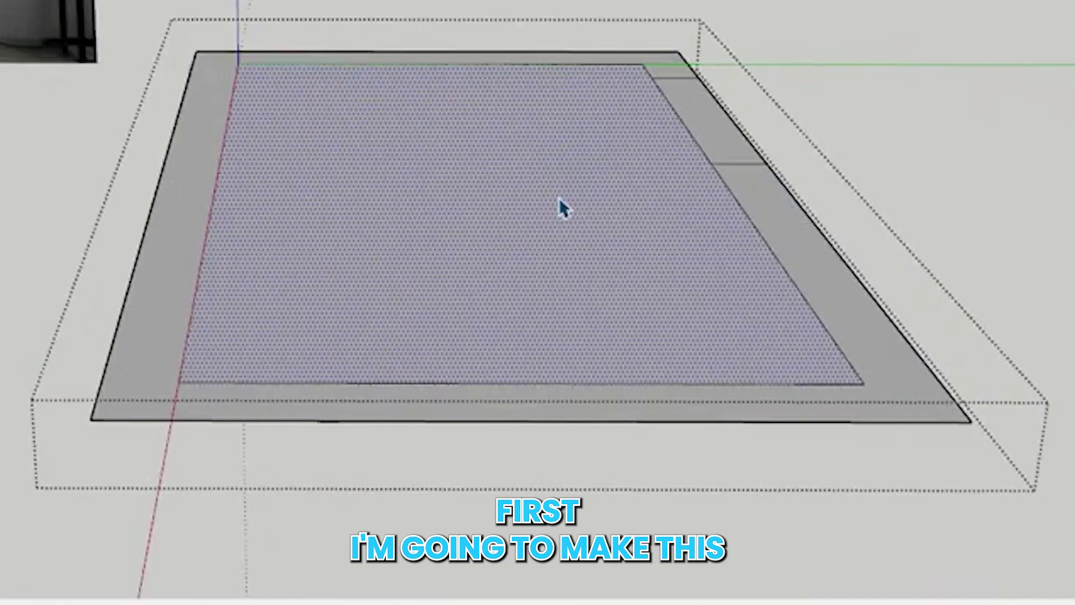
{"action": "right_click", "coordinate": [639, 408]}
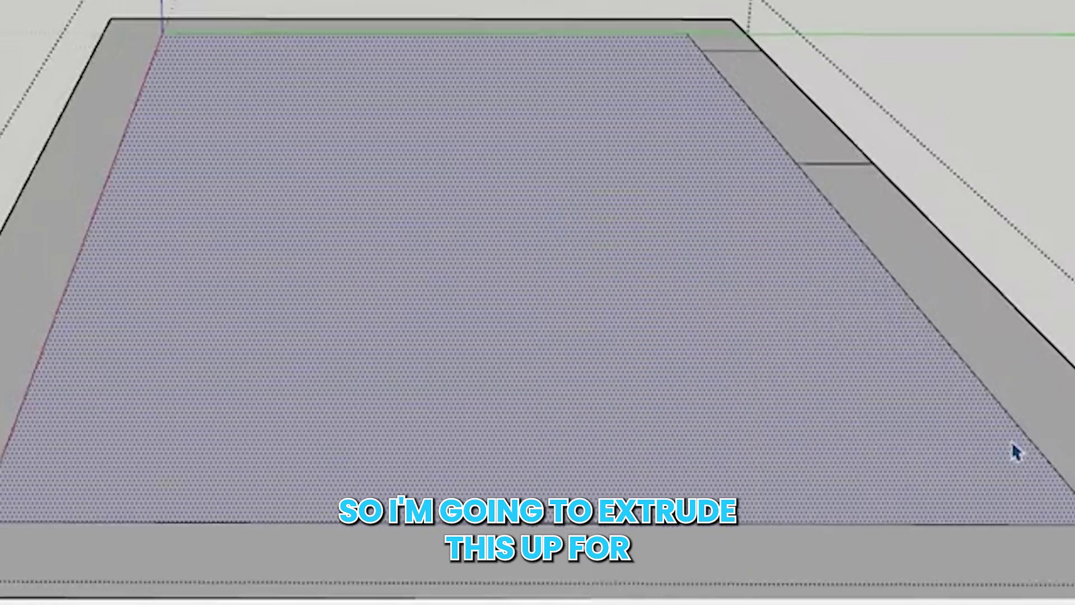
{"action": "left_click", "coordinate": [1036, 344]}
{"action": "scroll", "coordinate": [1036, 344], "scroll_direction": "down", "scroll_amount": 2}
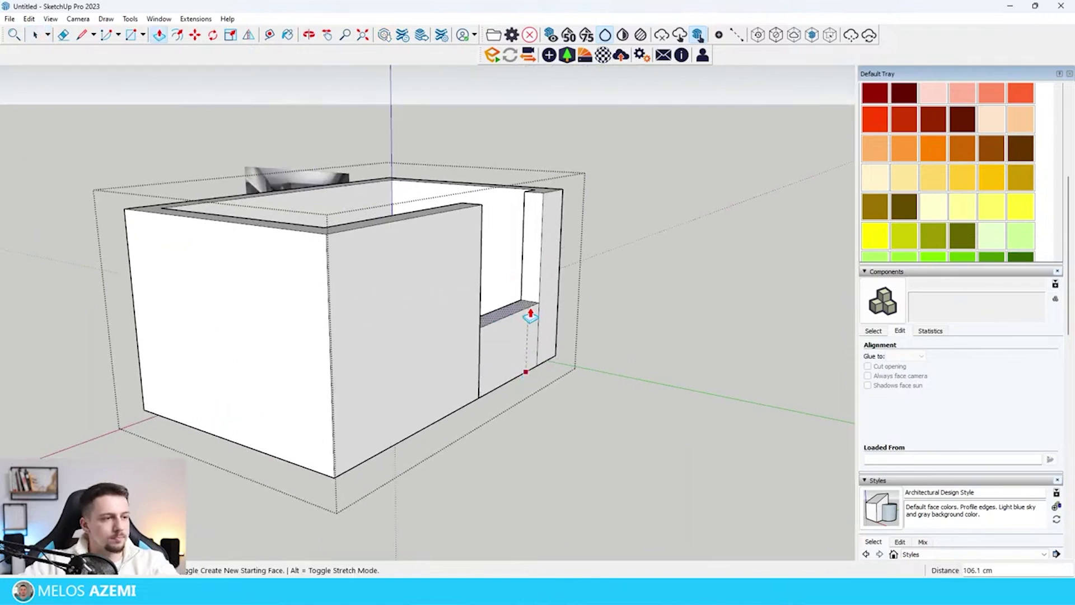
{"action": "scroll", "coordinate": [561, 317], "scroll_direction": "down", "scroll_amount": 3}
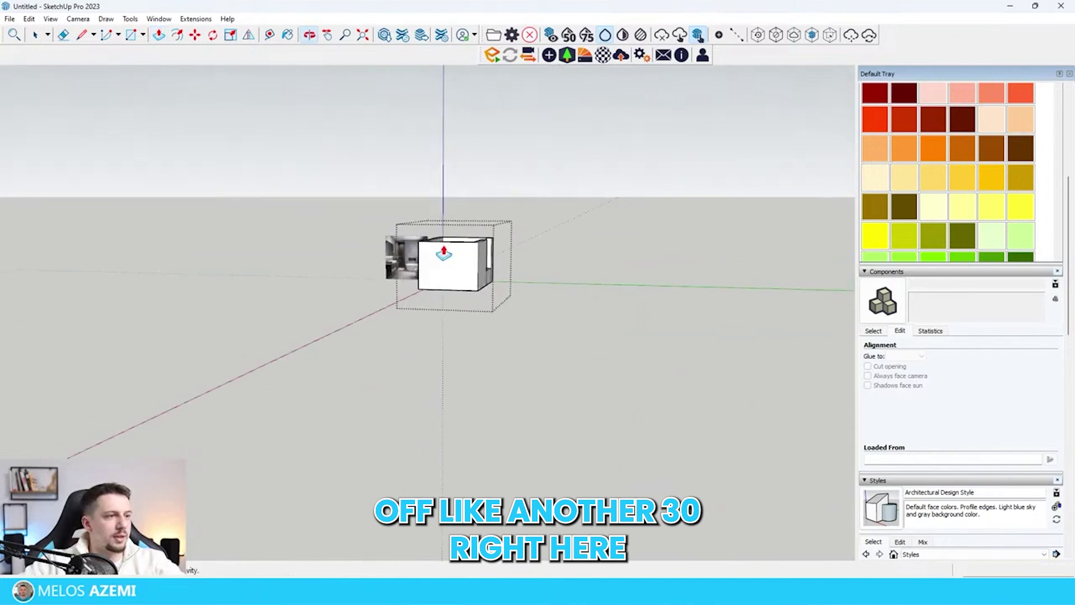
- Draw a rectangle about 32.8 by 29.4 cm at the top of the window reveal and extrude it across the opening as a lintel
{"action": "scroll", "coordinate": [435, 220], "scroll_direction": "up", "scroll_amount": 10}
{"action": "key", "text": "r"}
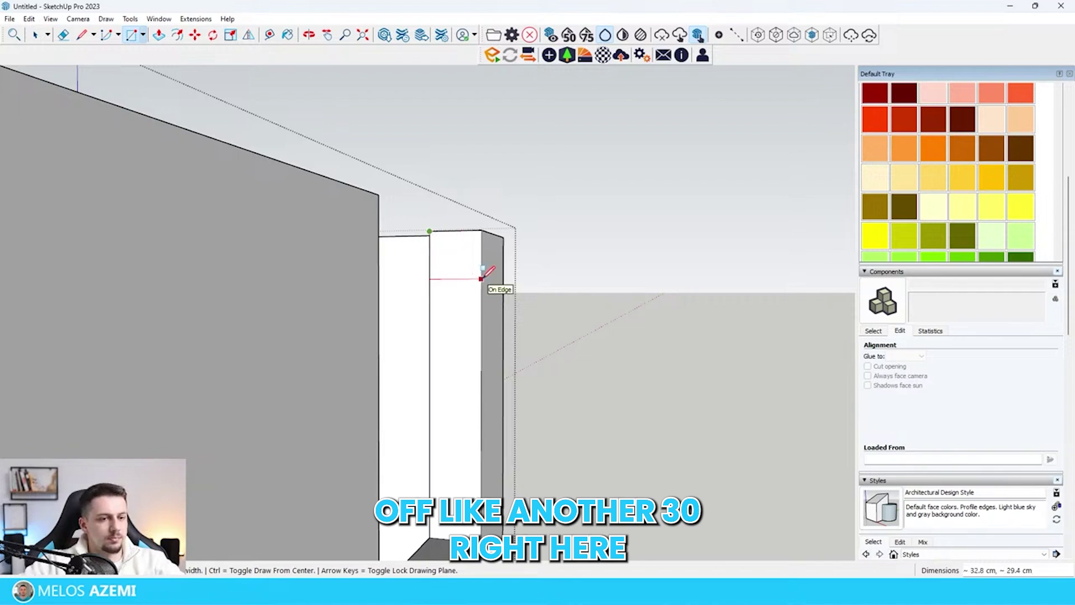
{"action": "left_click", "coordinate": [482, 279]}
{"action": "key", "text": "p"}
{"action": "left_click", "coordinate": [456, 263]}
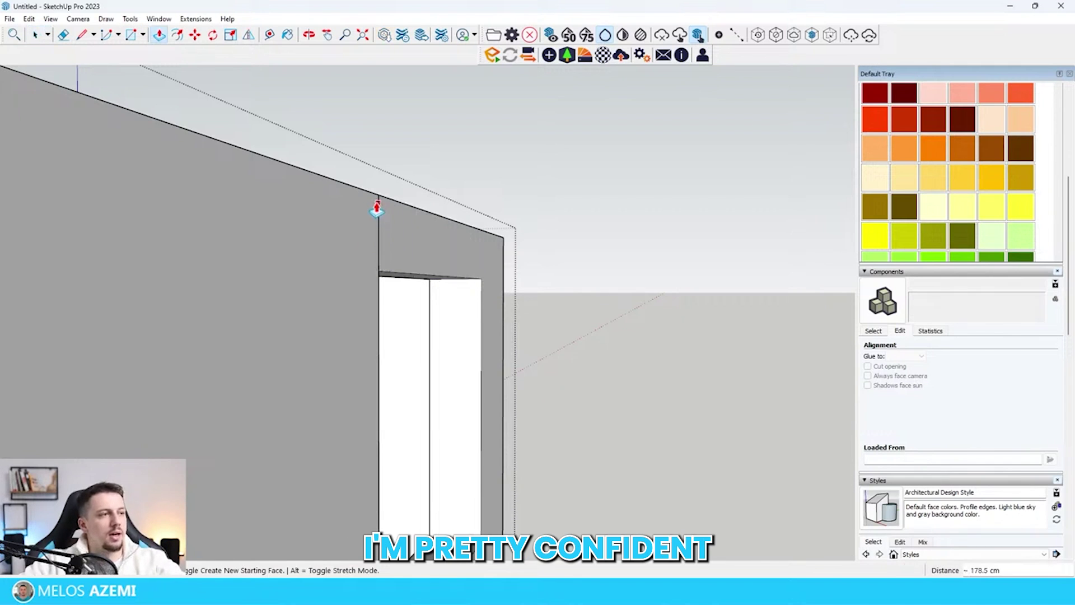
{"action": "key", "text": "space"}
{"action": "scroll", "coordinate": [572, 295], "scroll_direction": "down", "scroll_amount": 8}
{"action": "middle_click_drag", "start_coordinate": [571, 295], "coordinate": [700, 387]}
{"action": "scroll", "coordinate": [672, 364], "scroll_direction": "down", "scroll_amount": 6}
{"action": "left_click", "coordinate": [684, 362]}
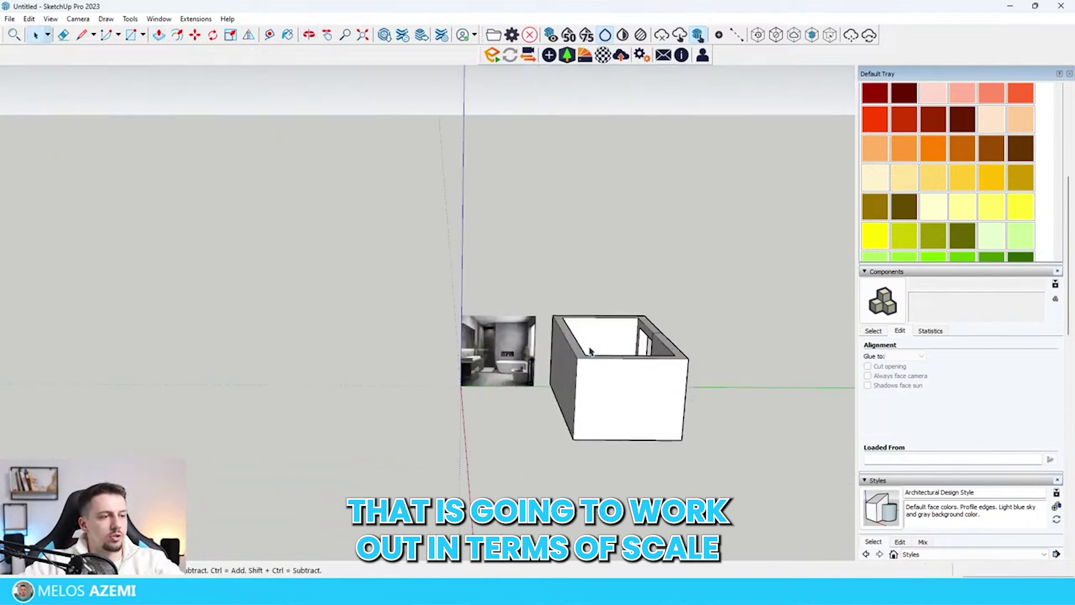
- Push the inner face of the wall opposite the window into the room to narrow the interior
{"action": "scroll", "coordinate": [582, 354], "scroll_direction": "up", "scroll_amount": 8}
{"action": "middle_click_drag", "start_coordinate": [479, 372], "coordinate": [471, 356]}
{"action": "scroll", "coordinate": [473, 356], "scroll_direction": "down", "scroll_amount": 8}
{"action": "middle_click_drag", "start_coordinate": [552, 359], "coordinate": [530, 428]}
{"action": "scroll", "coordinate": [636, 403], "scroll_direction": "up", "scroll_amount": 5}
{"action": "double_click", "coordinate": [634, 410]}
{"action": "key", "text": "p"}
{"action": "left_click", "coordinate": [634, 412]}
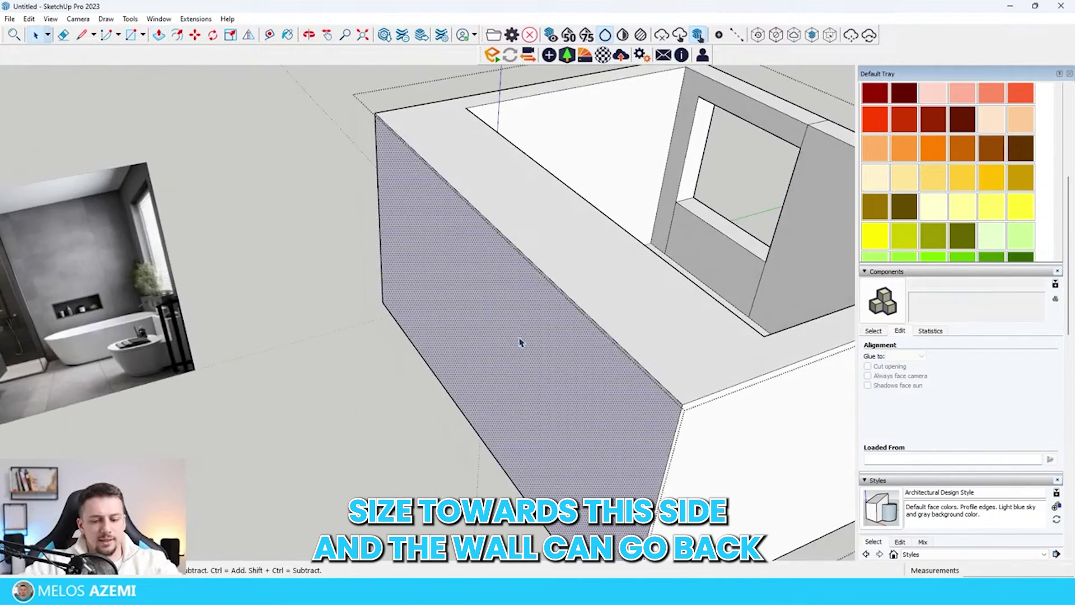
- Push the outer face of the wall opposite the window inward to restore its thickness, and leave the group
{"action": "key", "text": "p"}
{"action": "left_click", "coordinate": [517, 339]}
{"action": "left_click", "coordinate": [579, 329]}
{"action": "key", "text": "space"}
{"action": "left_click", "coordinate": [401, 303]}
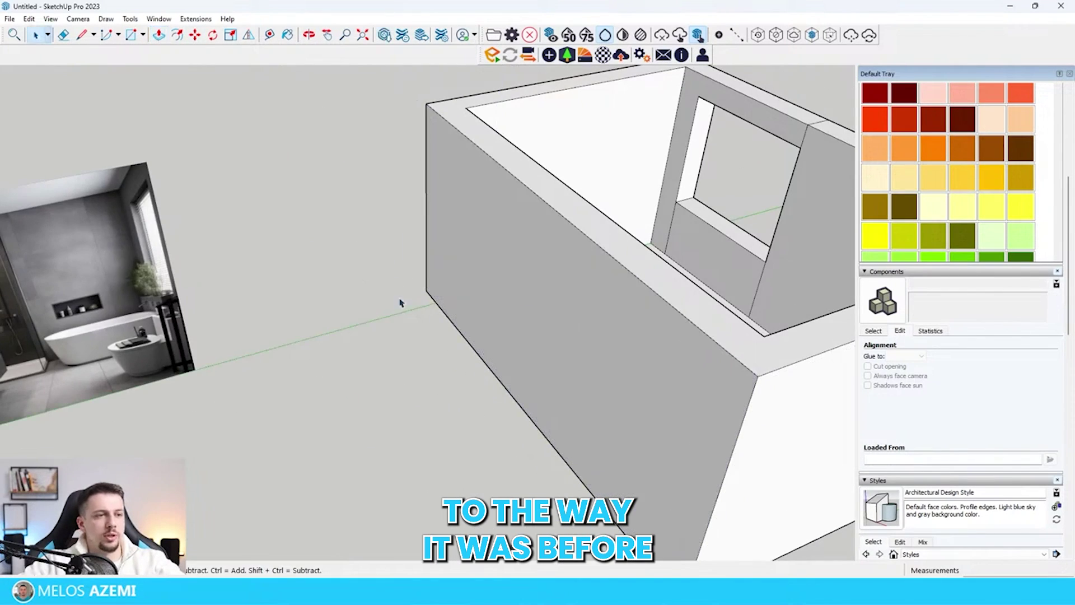
- Try to pull the wall section below the window about 16.6 cm into the room
{"action": "scroll", "coordinate": [401, 303], "scroll_direction": "down", "scroll_amount": 7}
{"action": "middle_click_drag", "start_coordinate": [622, 333], "coordinate": [560, 326]}
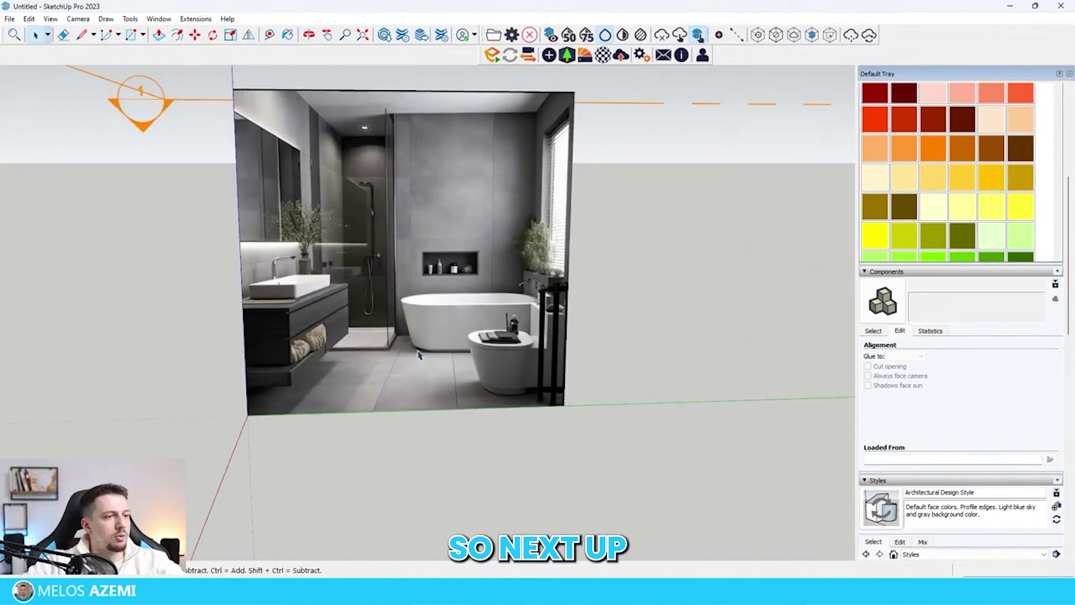
{"action": "scroll", "coordinate": [451, 344], "scroll_direction": "up", "scroll_amount": 5}
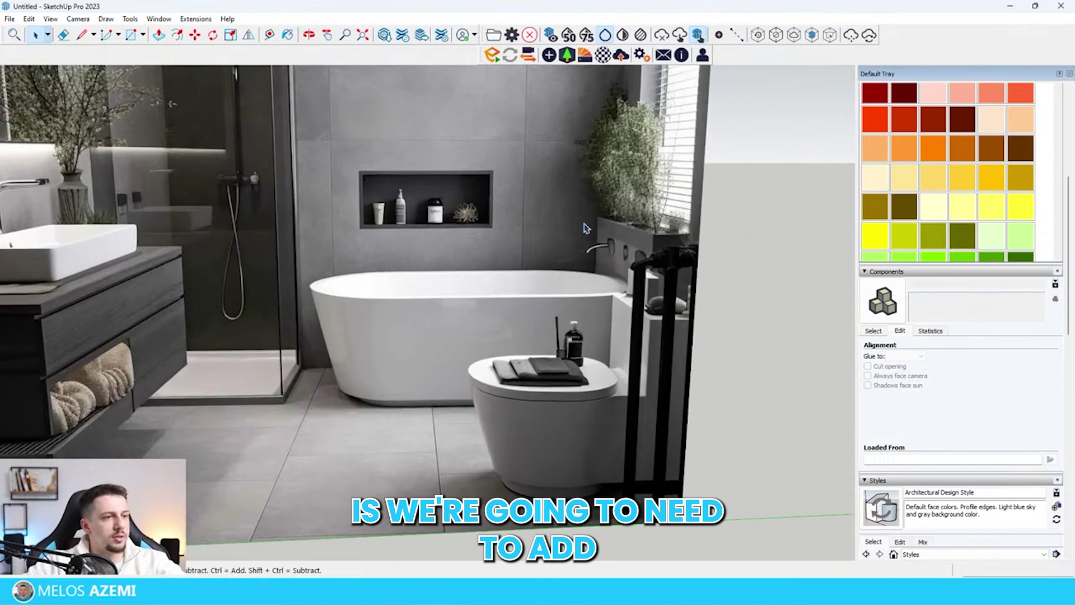
{"action": "scroll", "coordinate": [427, 389], "scroll_direction": "down", "scroll_amount": 8}
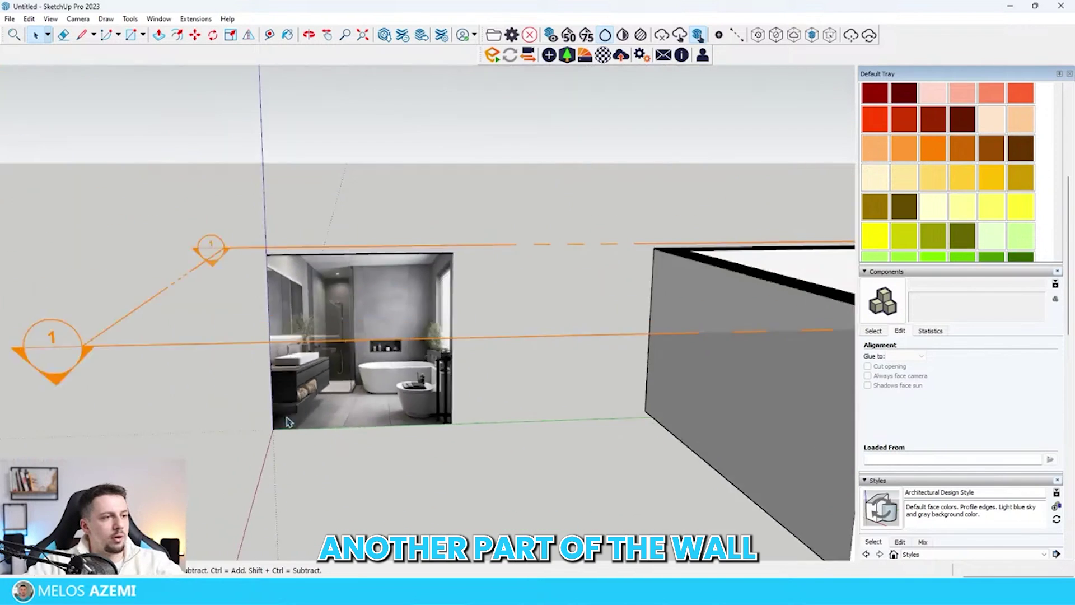
{"action": "middle_click_drag", "start_coordinate": [739, 350], "coordinate": [742, 392]}
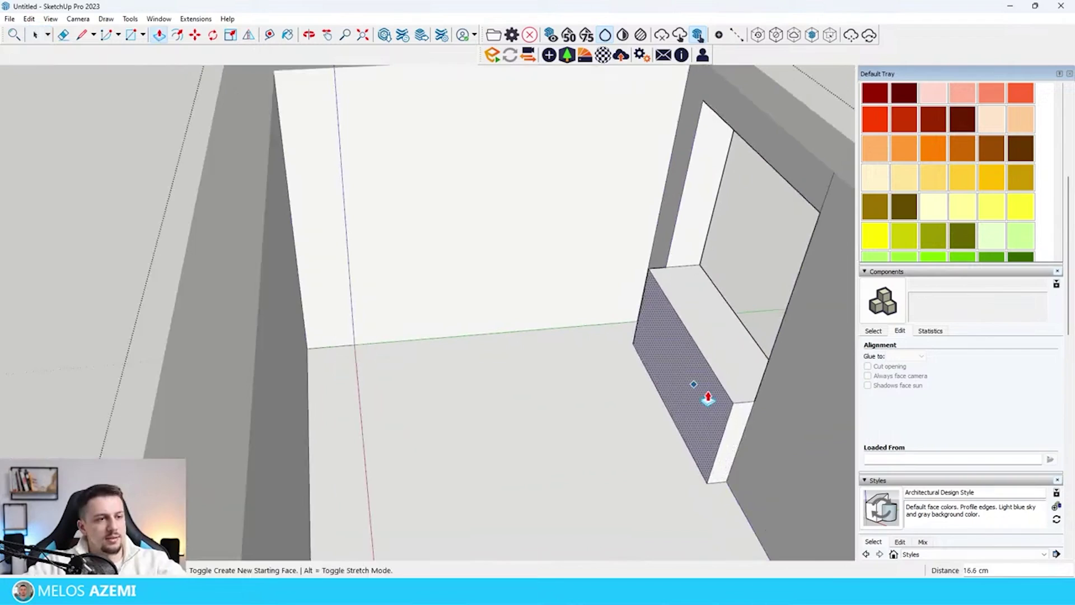
{"action": "left_click", "coordinate": [742, 415]}
- Draw a narrow rectangle on the floor along the wall below the window and extrude it up to the sill height
{"action": "key", "text": "r"}
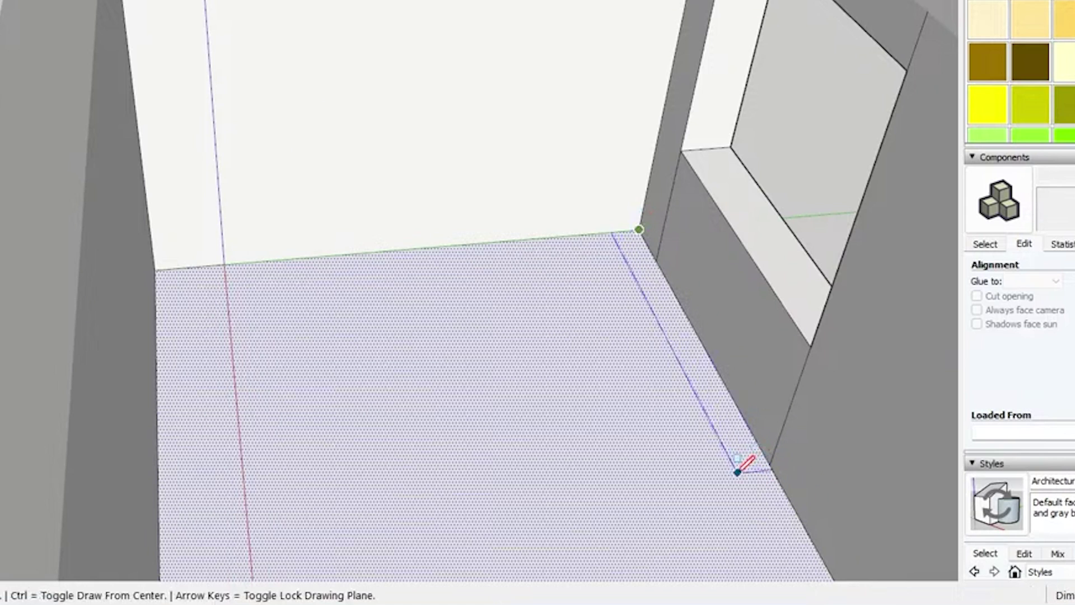
{"action": "left_click", "coordinate": [734, 469]}
{"action": "key", "text": "space"}
{"action": "left_click", "coordinate": [742, 462]}
{"action": "key", "text": "p"}
{"action": "left_click", "coordinate": [745, 463]}
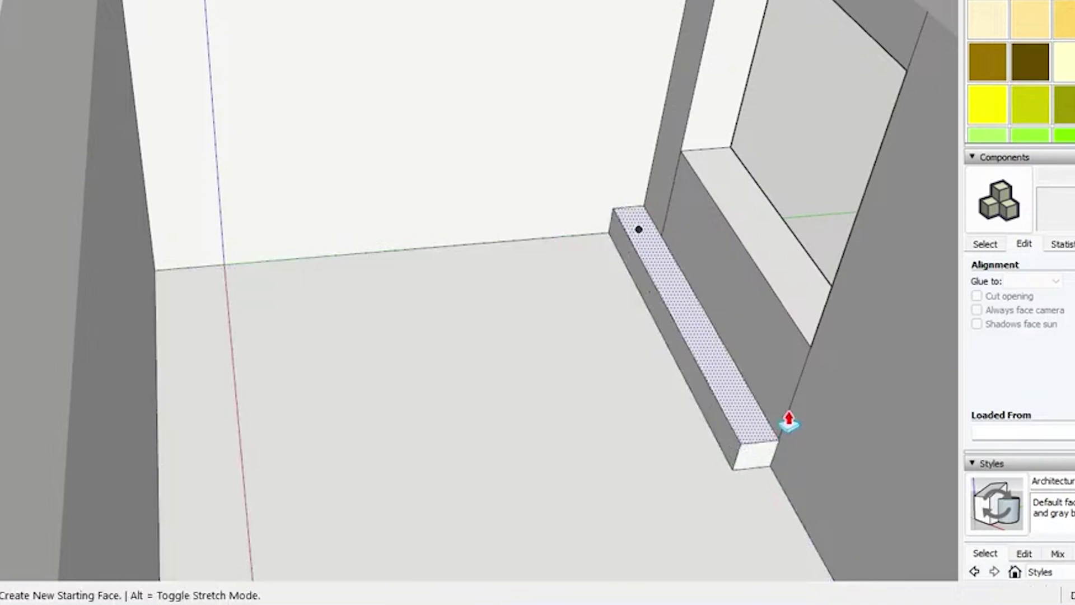
{"action": "left_click", "coordinate": [817, 349]}
{"action": "key", "text": "space"}
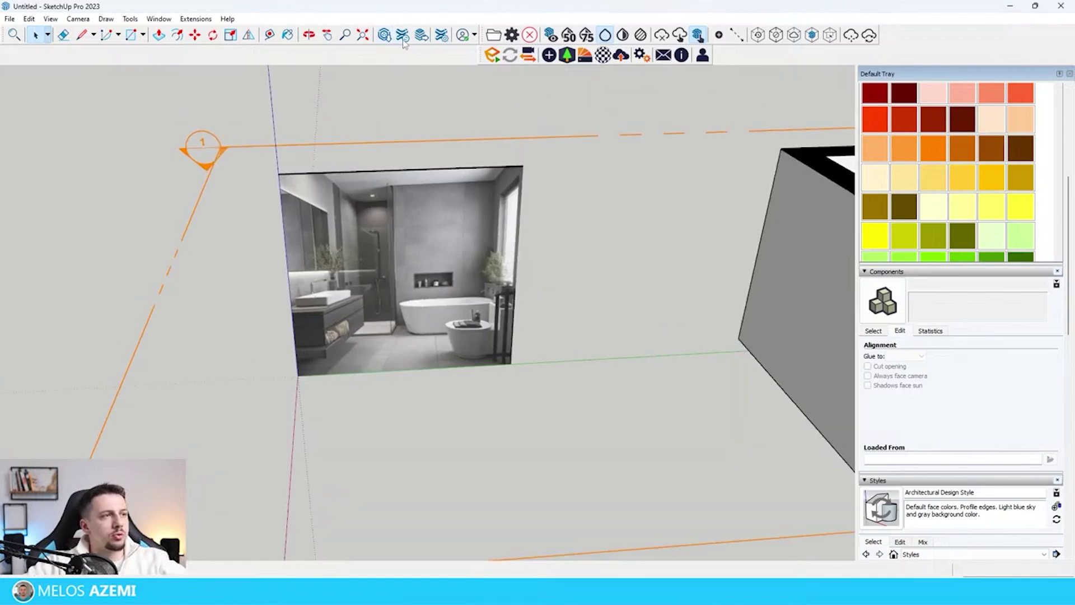
- Search 3D Warehouse for "bath tub" and load the first oval freestanding Bath Tub (97 KB) into the model
{"action": "left_click", "coordinate": [403, 37]}
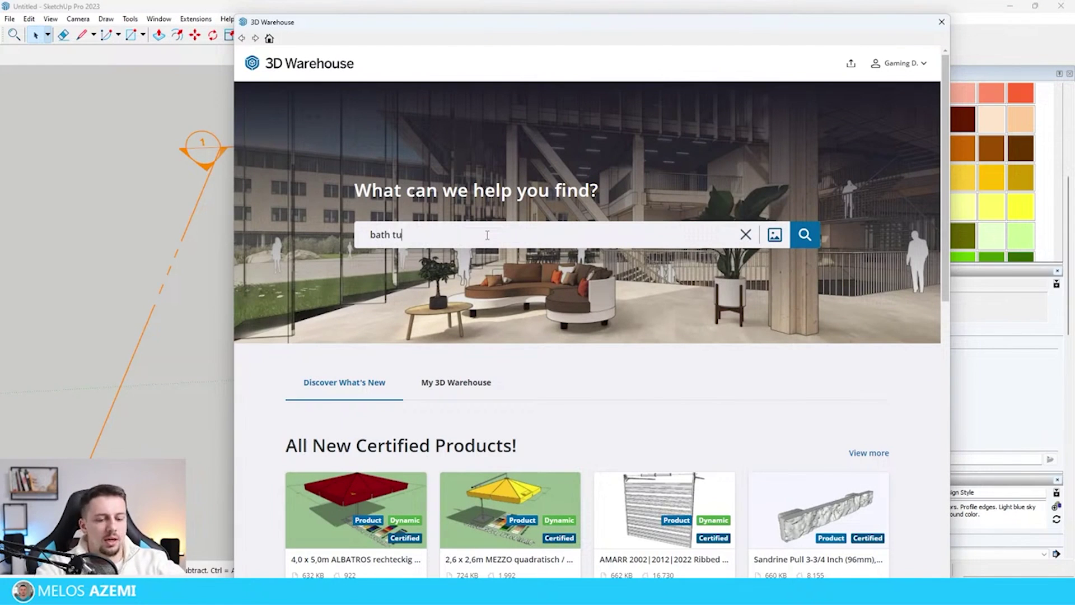
{"action": "type", "text": "b"}
{"action": "key", "text": "Return"}
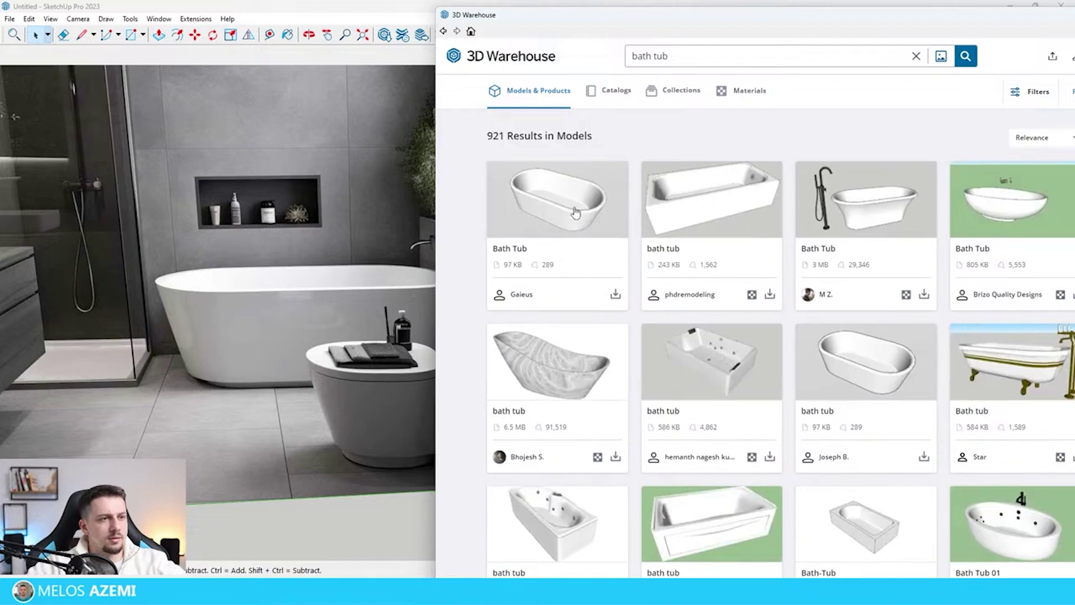
{"action": "left_click", "coordinate": [616, 295]}
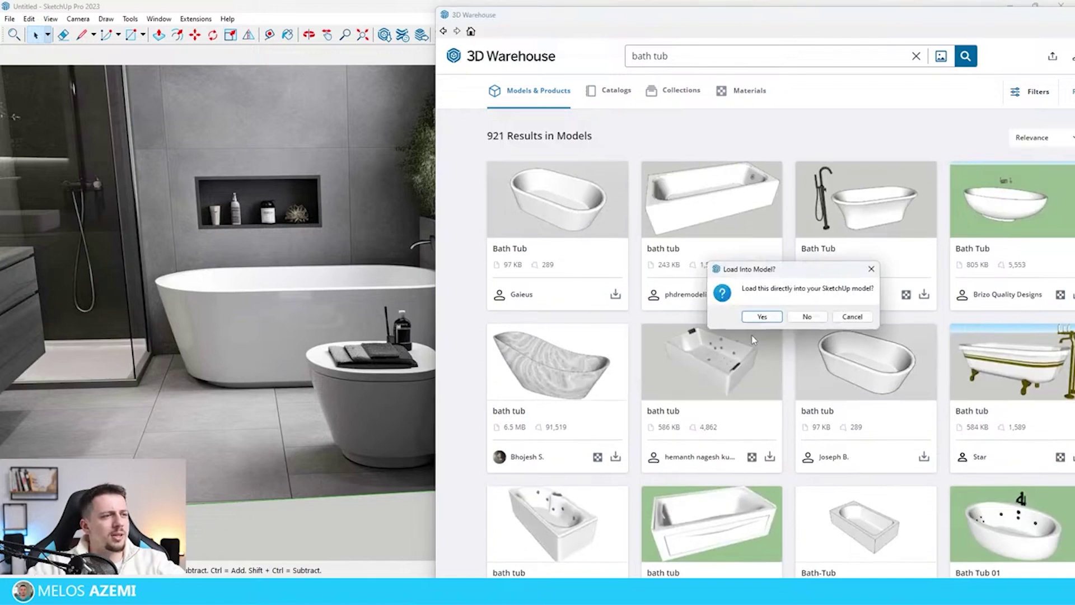
{"action": "left_click", "coordinate": [778, 317]}
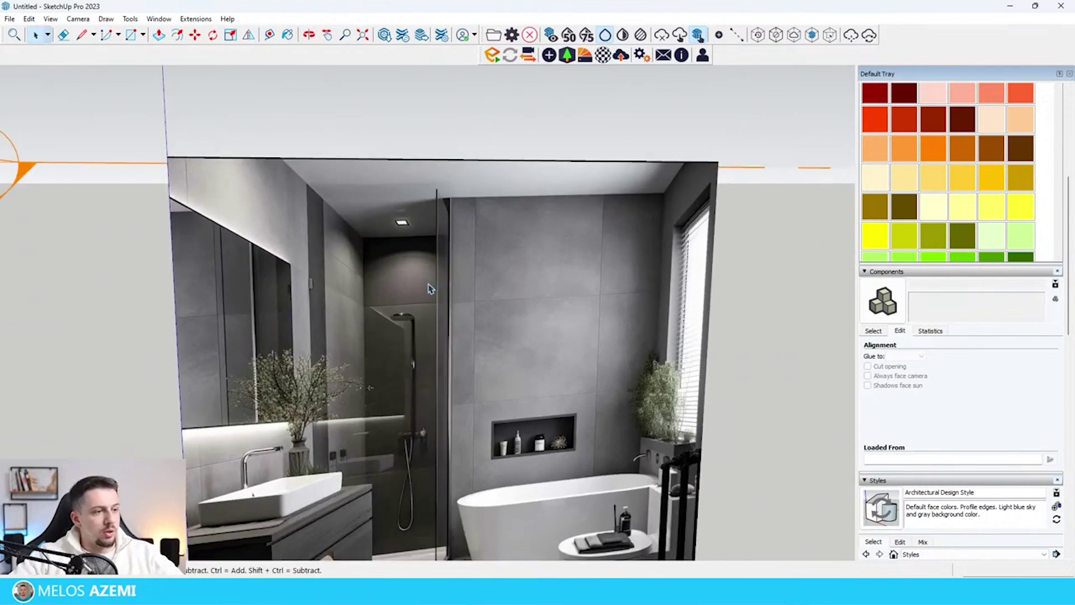
- Examine the shower and bathtub area in the reference image and compare it with the modelled room
{"action": "scroll", "coordinate": [429, 288], "scroll_direction": "down", "scroll_amount": 1}
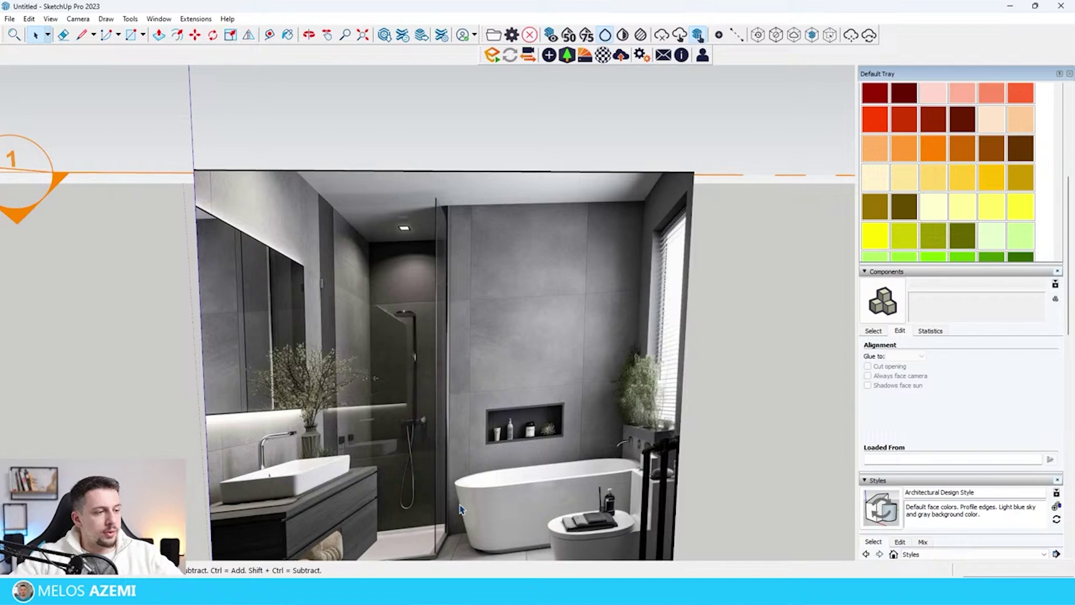
{"action": "scroll", "coordinate": [431, 303], "scroll_direction": "up", "scroll_amount": 4}
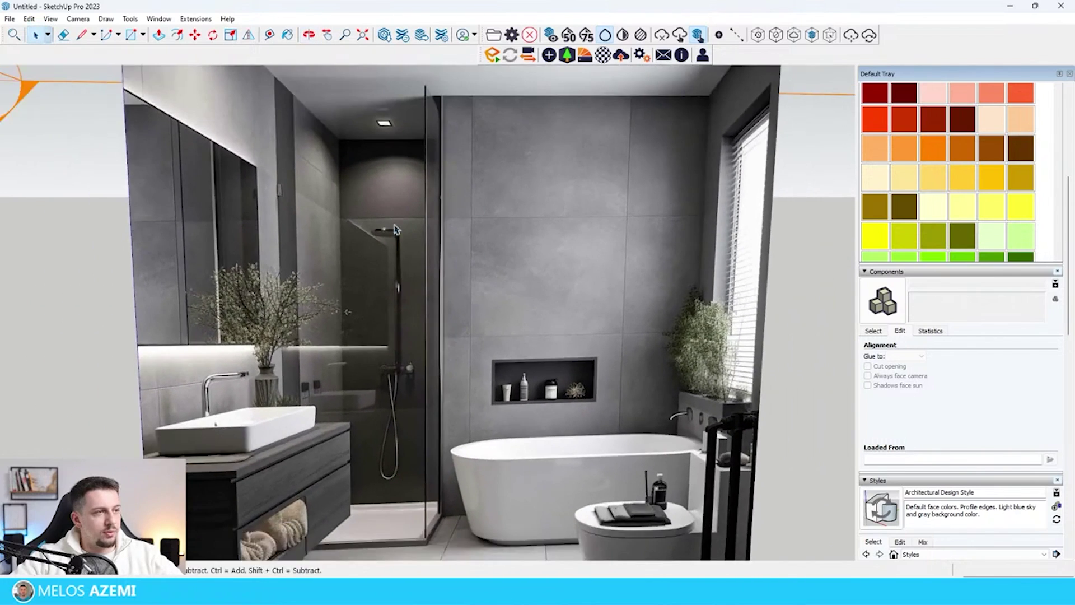
{"action": "scroll", "coordinate": [364, 258], "scroll_direction": "down", "scroll_amount": 8}
{"action": "middle_click_drag", "start_coordinate": [343, 285], "coordinate": [389, 462]}
{"action": "scroll", "coordinate": [451, 299], "scroll_direction": "up", "scroll_amount": 5}
{"action": "double_click", "coordinate": [452, 285]}
{"action": "key", "text": "Escape"}
{"action": "middle_click_drag", "start_coordinate": [525, 316], "coordinate": [519, 274]}
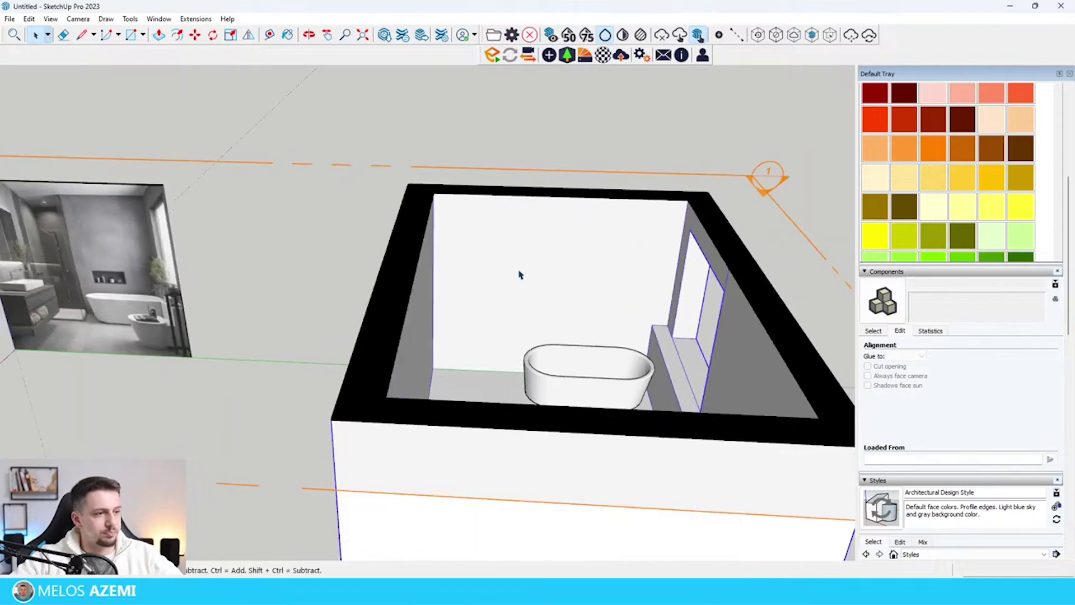
- Draw a full-height rectangle on the back wall from the floor corner to the top edge beside the bathtub, and select it
{"action": "double_click", "coordinate": [518, 273]}
{"action": "scroll", "coordinate": [515, 273], "scroll_direction": "up", "scroll_amount": 5}
{"action": "left_click", "coordinate": [487, 401]}
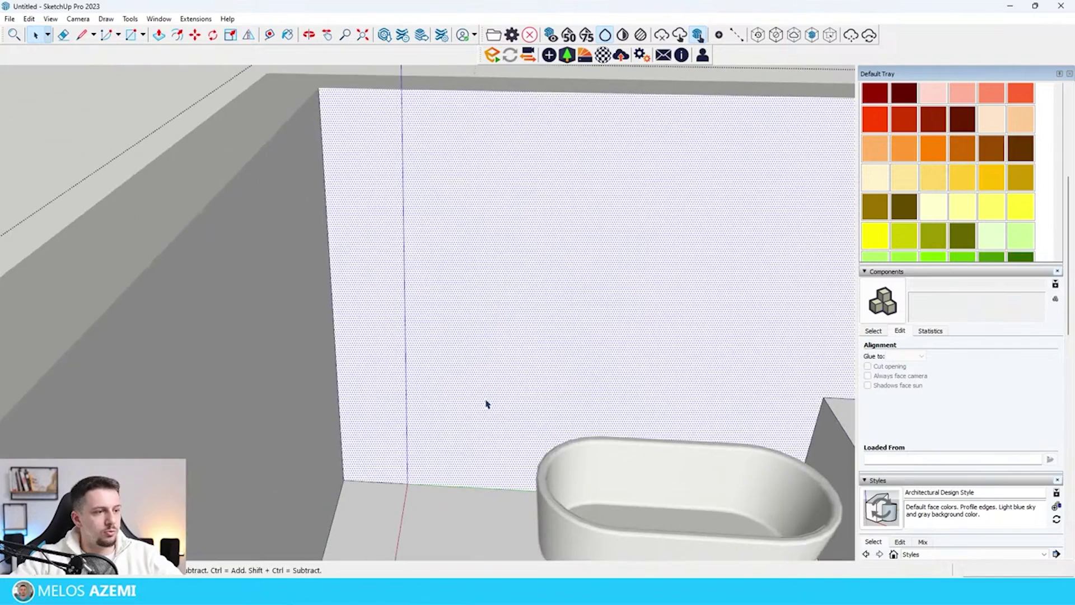
{"action": "left_click", "coordinate": [344, 479]}
{"action": "scroll", "coordinate": [425, 336], "scroll_direction": "down", "scroll_amount": 3}
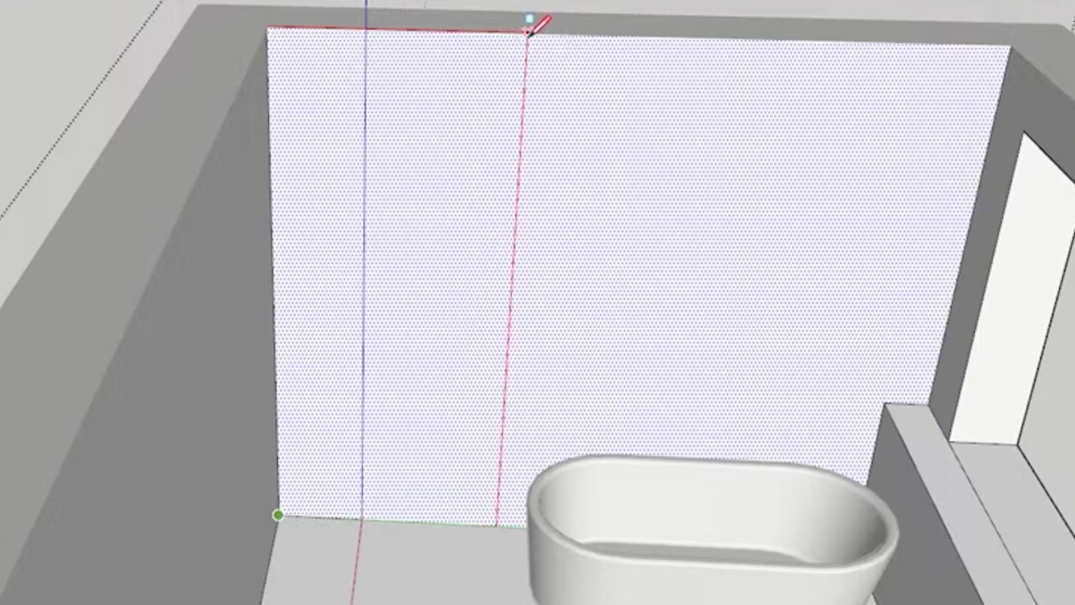
{"action": "left_click", "coordinate": [547, 36]}
{"action": "key", "text": "space"}
{"action": "left_click", "coordinate": [499, 314]}
- Push the rectangle beside the bathtub back about 32.8 cm into the back wall to form the shower recess
{"action": "scroll", "coordinate": [499, 314], "scroll_direction": "up", "scroll_amount": 4}
{"action": "middle_click_drag", "start_coordinate": [499, 314], "coordinate": [420, 336]}
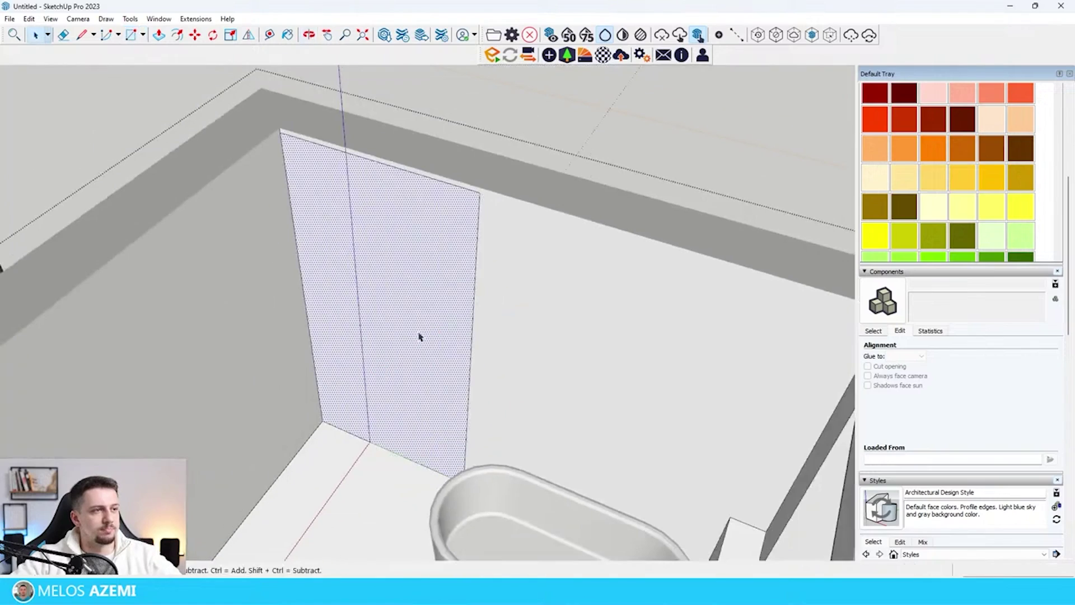
{"action": "key", "text": "p"}
{"action": "left_click", "coordinate": [427, 314]}
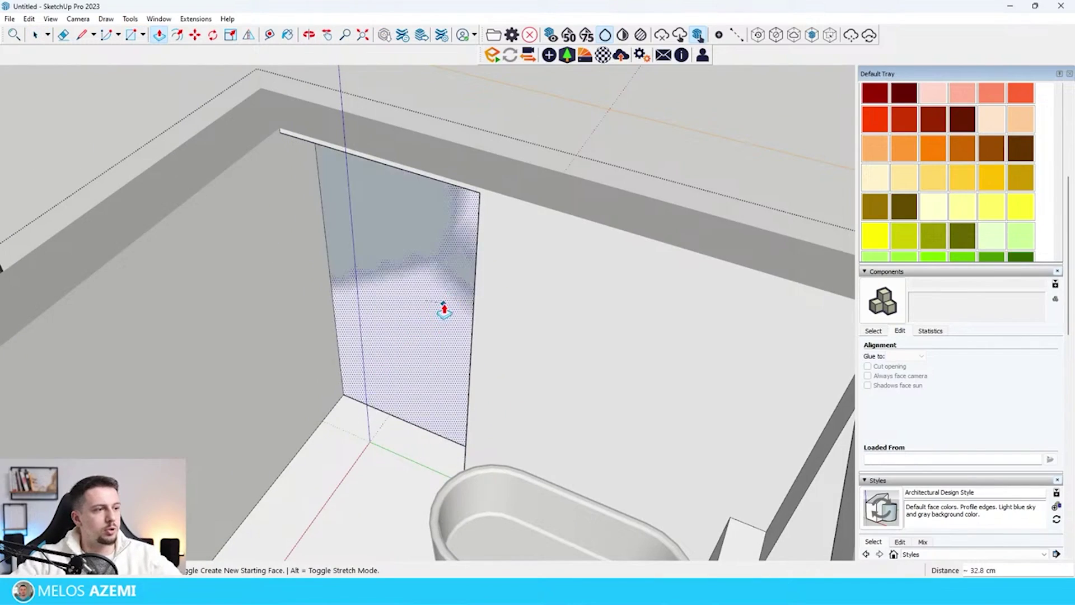
{"action": "left_click", "coordinate": [444, 303]}
{"action": "middle_click_drag", "start_coordinate": [551, 270], "coordinate": [307, 2]}
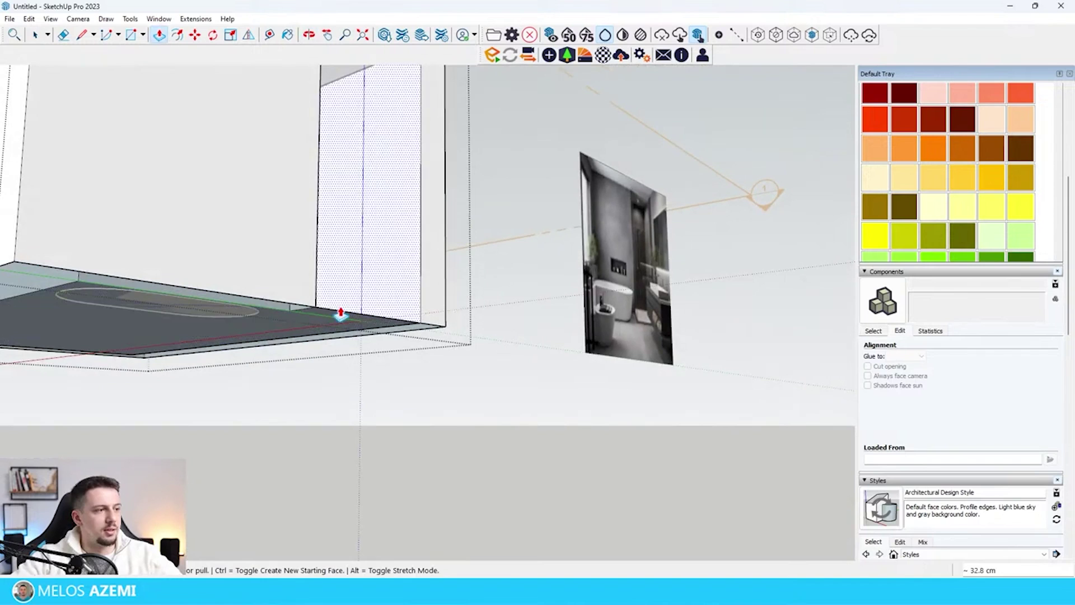
- Draw a floor-level rectangle about 63.2 by 170.3 cm outside the back wall, against the shower opening
{"action": "key", "text": "space"}
{"action": "left_click", "coordinate": [340, 318]}
{"action": "scroll", "coordinate": [341, 322], "scroll_direction": "up", "scroll_amount": 3}
{"action": "key", "text": "p"}
{"action": "left_click", "coordinate": [341, 325]}
{"action": "middle_click_drag", "start_coordinate": [341, 356], "coordinate": [354, 470]}
{"action": "key", "text": "Escape"}
{"action": "middle_click_drag", "start_coordinate": [427, 475], "coordinate": [429, 458]}
{"action": "key", "text": "space"}
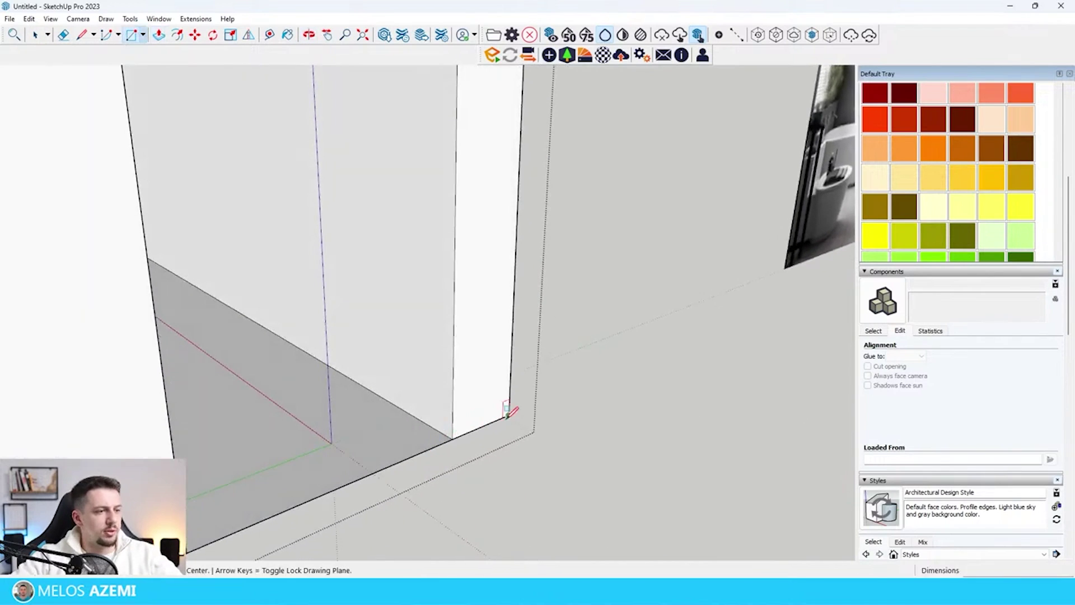
{"action": "left_click", "coordinate": [506, 415]}
{"action": "scroll", "coordinate": [498, 418], "scroll_direction": "down", "scroll_amount": 3}
{"action": "left_click", "coordinate": [381, 530]}
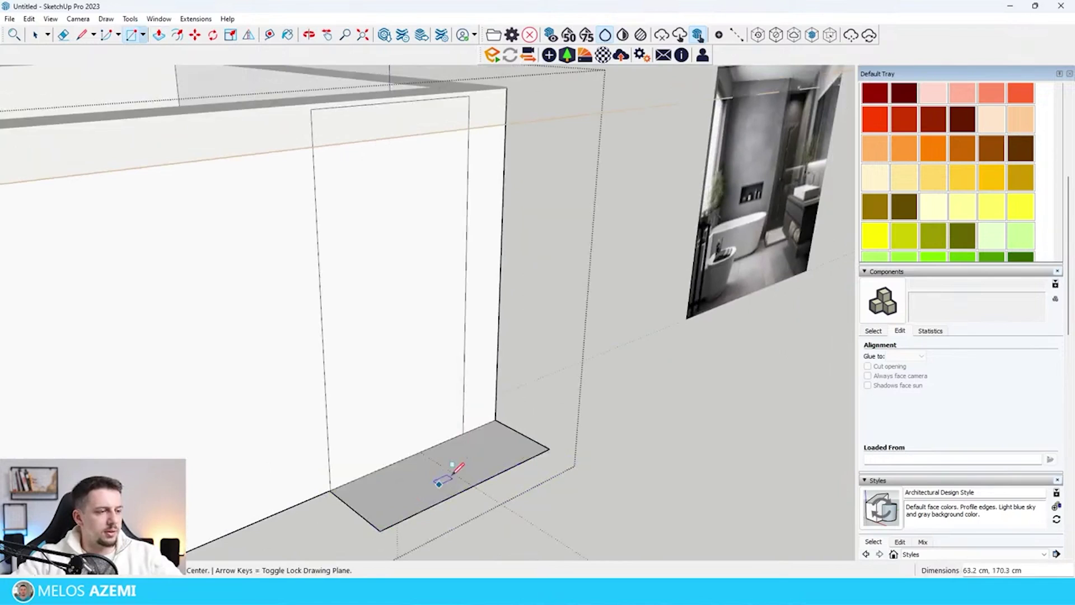
- Delete the face closing the shower opening and split the new floor with a 63.2 cm line from the opening's corner
{"action": "left_click", "coordinate": [436, 410]}
{"action": "key", "text": "Delete"}
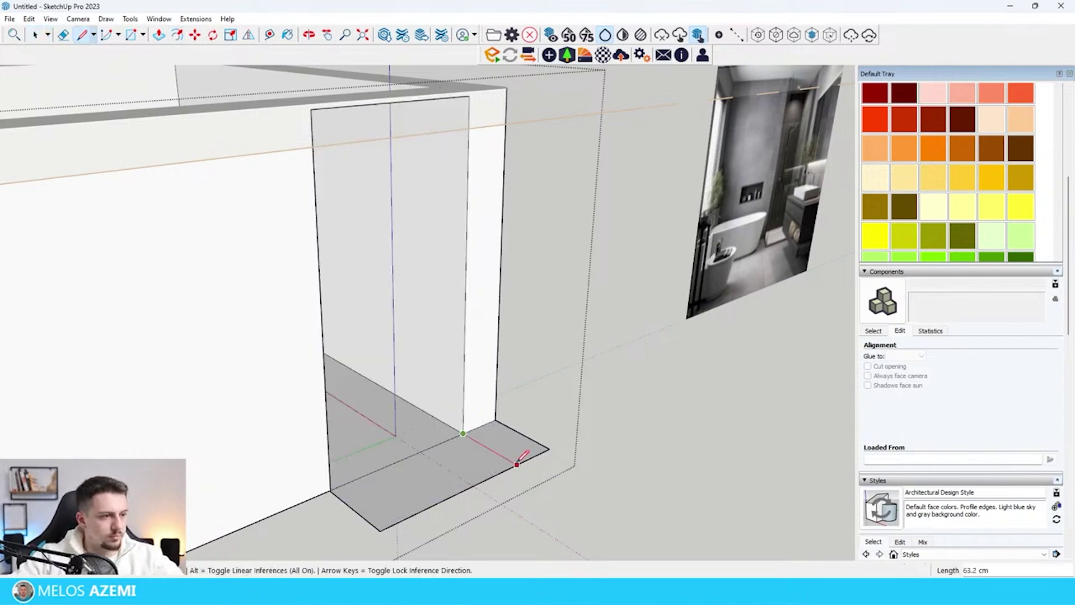
{"action": "scroll", "coordinate": [366, 463], "scroll_direction": "down", "scroll_amount": 2}
- Offset the outer edges of the recess floor outward to outline a wall strip around it, and select that strip
{"action": "key", "text": "space"}
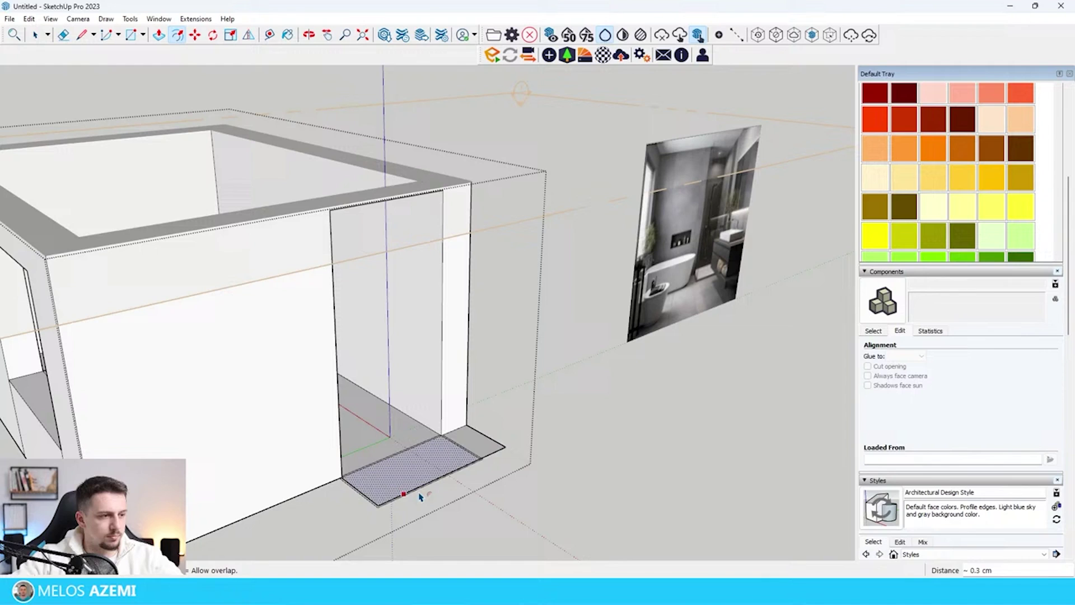
{"action": "left_click", "coordinate": [451, 496]}
{"action": "key", "text": "space"}
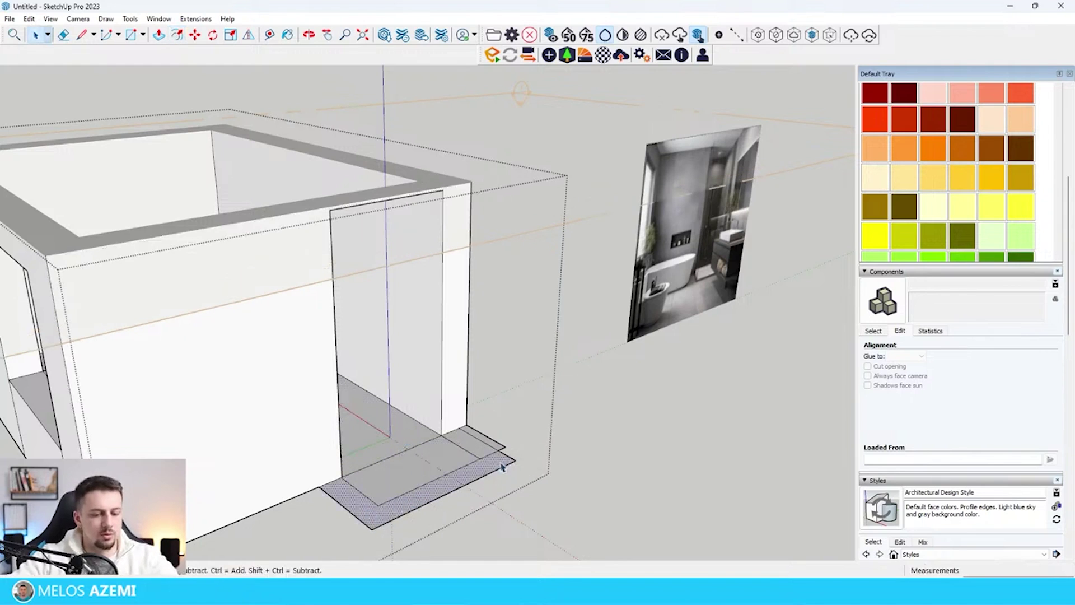
{"action": "left_click", "coordinate": [483, 482]}
- Raise the strip around the recess to wall height and extend the neighbouring wall end to close the gap
{"action": "middle_click_drag", "start_coordinate": [284, 204], "coordinate": [307, 380]}
{"action": "key", "text": "space"}
{"action": "key", "text": "p"}
{"action": "left_click", "coordinate": [353, 365]}
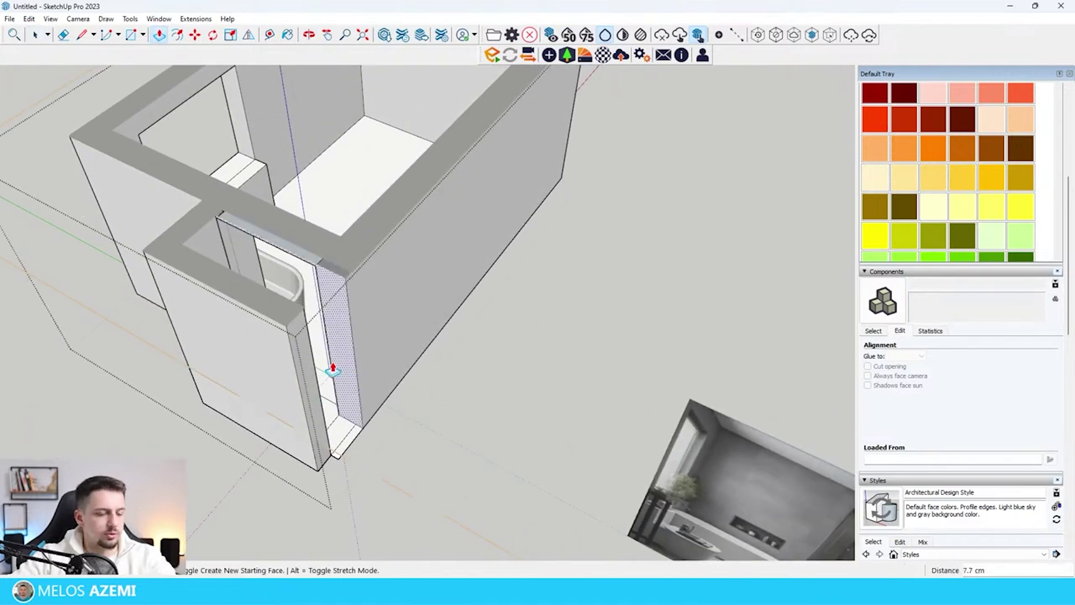
{"action": "left_click", "coordinate": [289, 330]}
{"action": "scroll", "coordinate": [303, 267], "scroll_direction": "up", "scroll_amount": 2}
{"action": "middle_click_drag", "start_coordinate": [305, 267], "coordinate": [313, 303]}
{"action": "key", "text": "space"}
{"action": "key", "text": "Escape"}
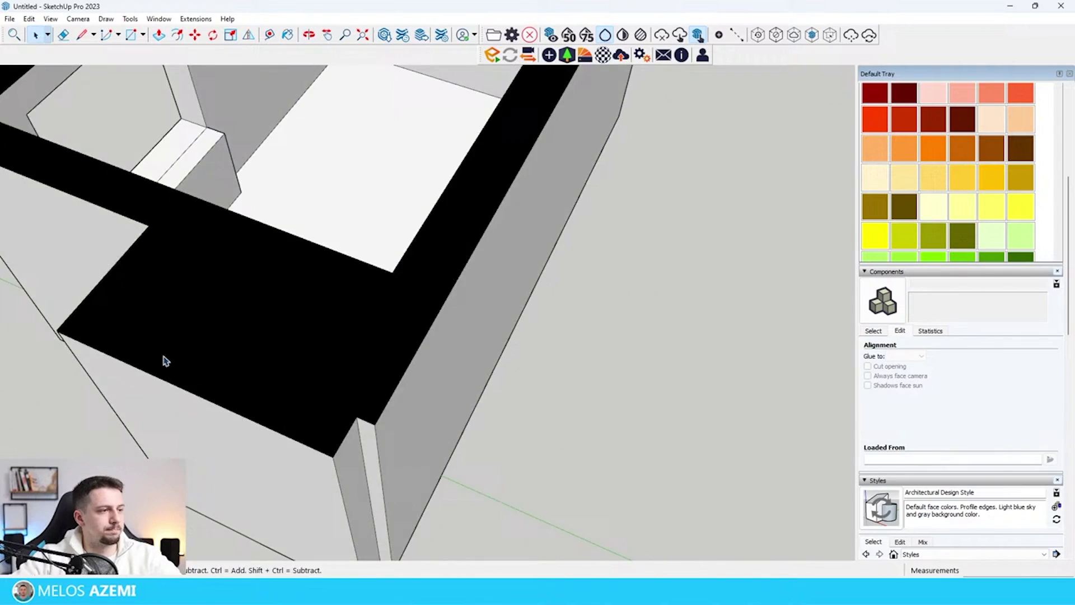
- Draw narrow rectangles along the shower floor's front and tub side as an L-shaped curb outline, and remove the dividing edge at their corner
{"action": "scroll", "coordinate": [538, 319], "scroll_direction": "down", "scroll_amount": 6}
{"action": "middle_click_drag", "start_coordinate": [538, 319], "coordinate": [684, 219]}
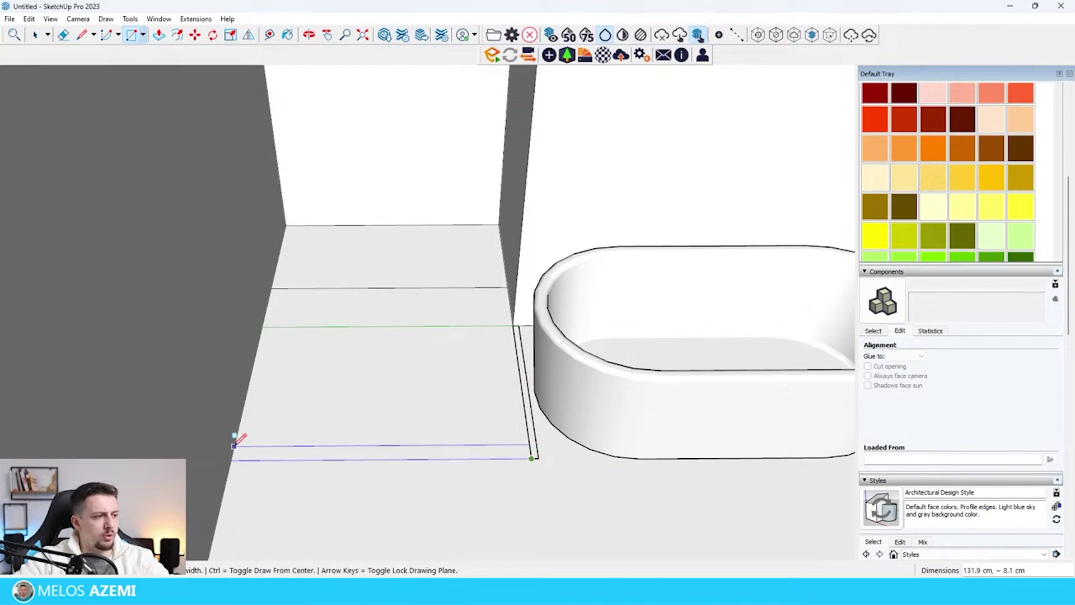
{"action": "scroll", "coordinate": [234, 446], "scroll_direction": "up", "scroll_amount": 2}
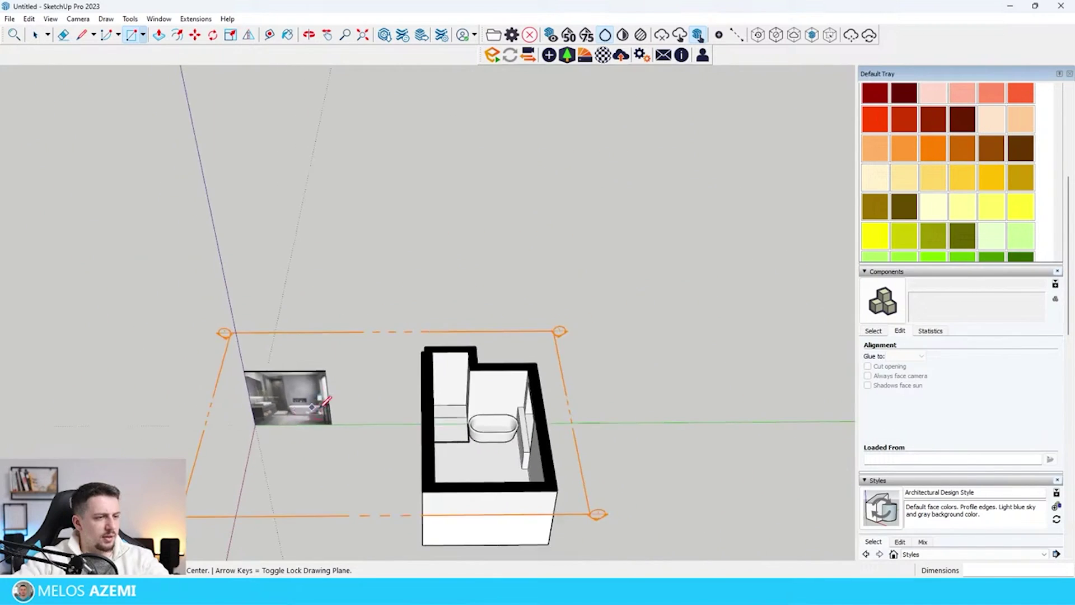
{"action": "scroll", "coordinate": [473, 448], "scroll_direction": "up", "scroll_amount": 8}
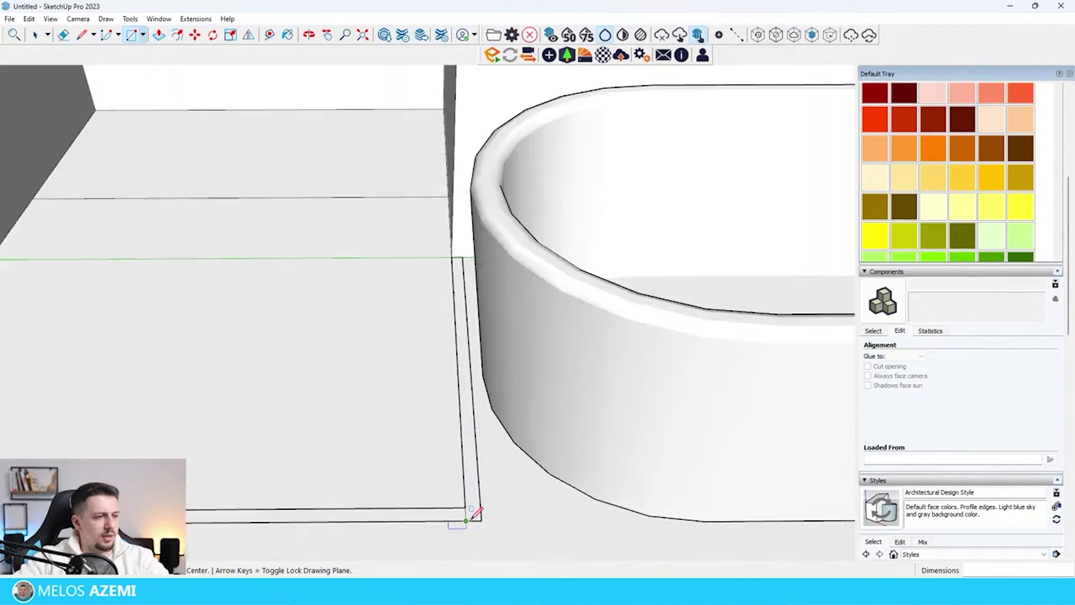
{"action": "key", "text": "space"}
{"action": "scroll", "coordinate": [465, 512], "scroll_direction": "up", "scroll_amount": 2}
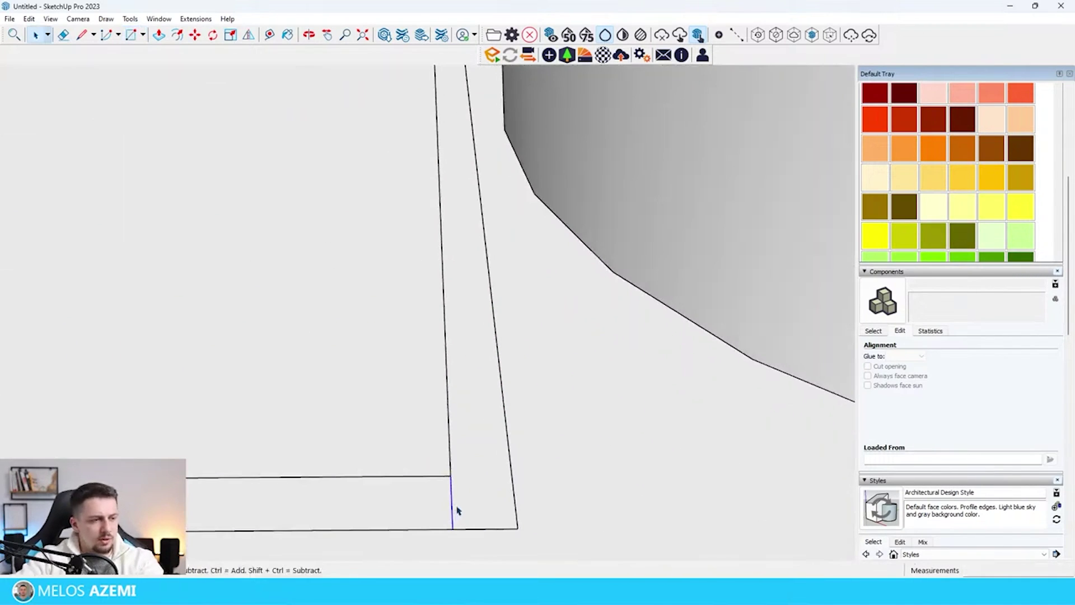
- Pull the L-shaped outline up into a low shower curb and turn the whole curb into a group
{"action": "left_click", "coordinate": [470, 505]}
{"action": "key", "text": "p"}
{"action": "left_click", "coordinate": [486, 498]}
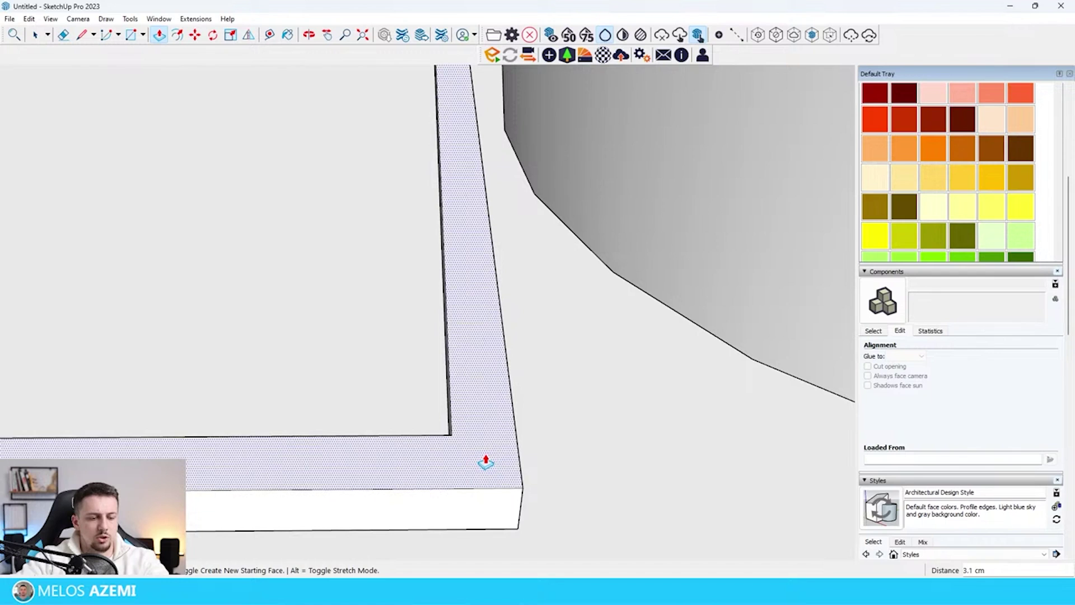
{"action": "key", "text": "Return"}
{"action": "scroll", "coordinate": [493, 462], "scroll_direction": "down", "scroll_amount": 10}
{"action": "key", "text": "space"}
{"action": "double_click", "coordinate": [494, 459]}
{"action": "scroll", "coordinate": [495, 460], "scroll_direction": "down", "scroll_amount": 1}
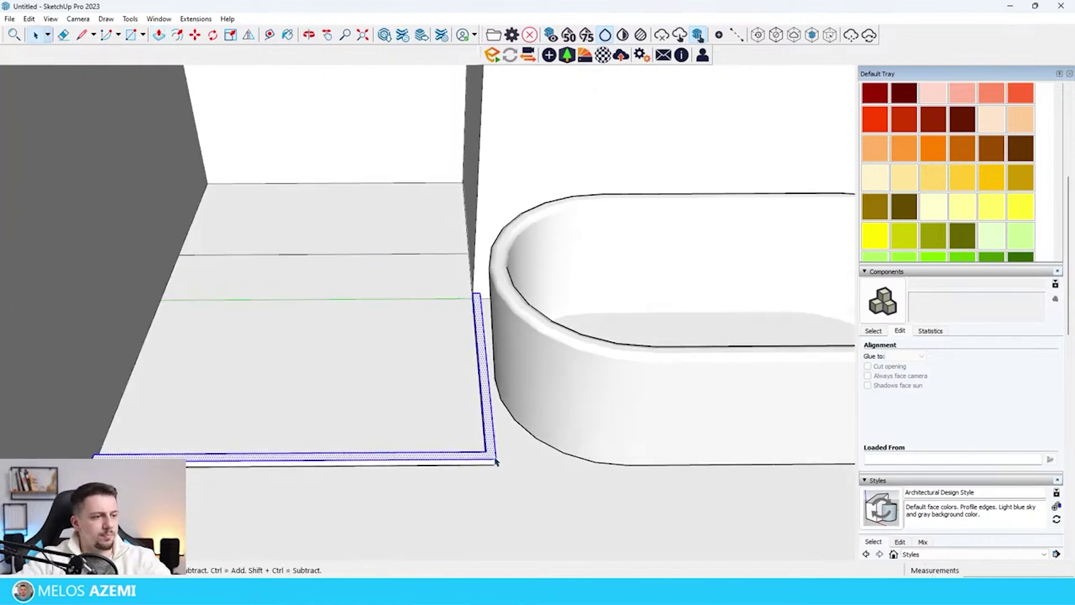
{"action": "scroll", "coordinate": [495, 460], "scroll_direction": "up", "scroll_amount": 1}
{"action": "right_click", "coordinate": [487, 449]}
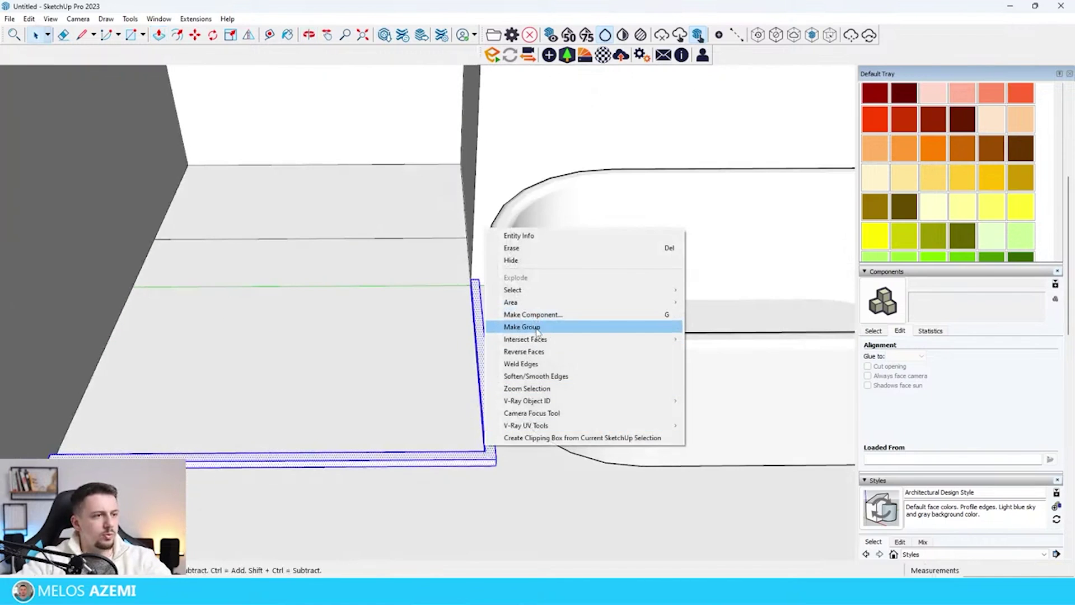
{"action": "left_click", "coordinate": [536, 330]}
- Examine the shower's glass partition, curb and ceiling in the reference image
{"action": "scroll", "coordinate": [541, 330], "scroll_direction": "down", "scroll_amount": 10}
{"action": "middle_click_drag", "start_coordinate": [554, 331], "coordinate": [504, 308]}
{"action": "scroll", "coordinate": [504, 307], "scroll_direction": "down", "scroll_amount": 1}
{"action": "left_click", "coordinate": [321, 463]}
{"action": "scroll", "coordinate": [313, 457], "scroll_direction": "up", "scroll_amount": 5}
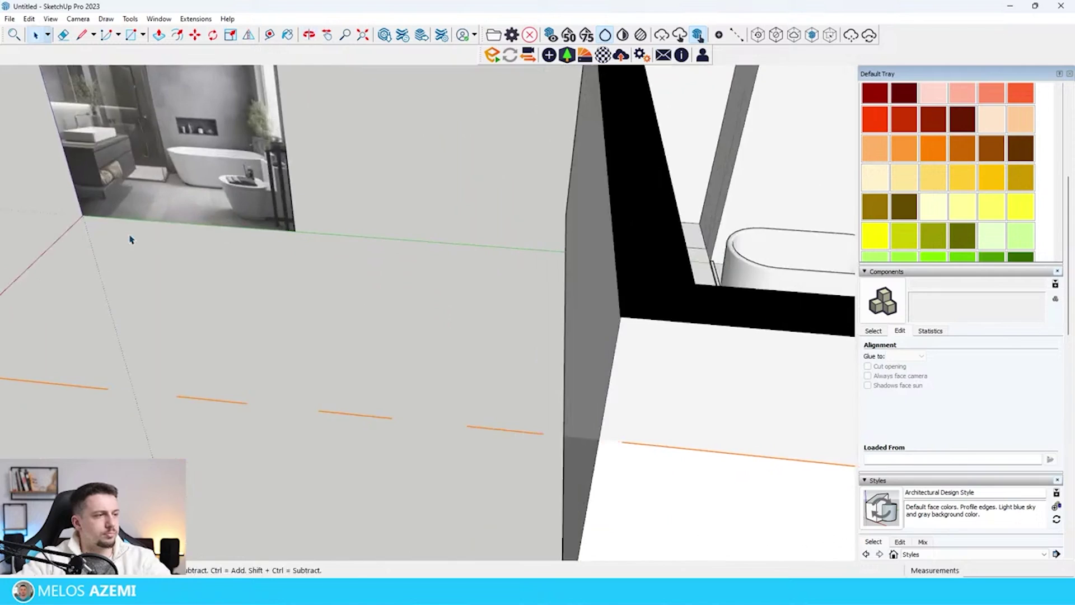
{"action": "scroll", "coordinate": [326, 305], "scroll_direction": "down", "scroll_amount": 6}
{"action": "scroll", "coordinate": [238, 182], "scroll_direction": "up", "scroll_amount": 9}
{"action": "middle_click_drag", "start_coordinate": [263, 297], "coordinate": [311, 254]}
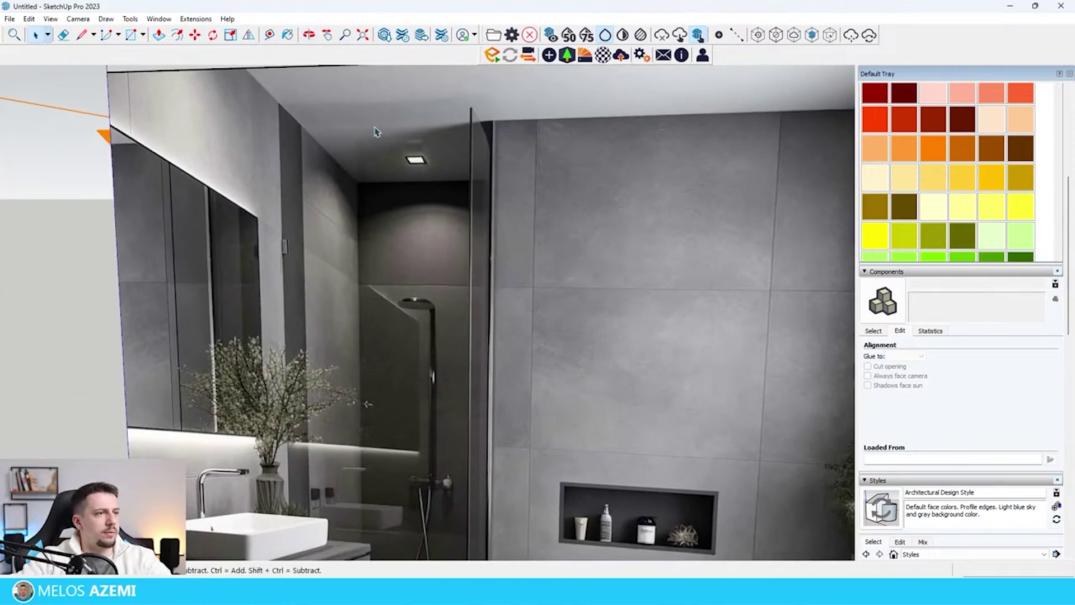
{"action": "scroll", "coordinate": [375, 131], "scroll_direction": "down", "scroll_amount": 3}
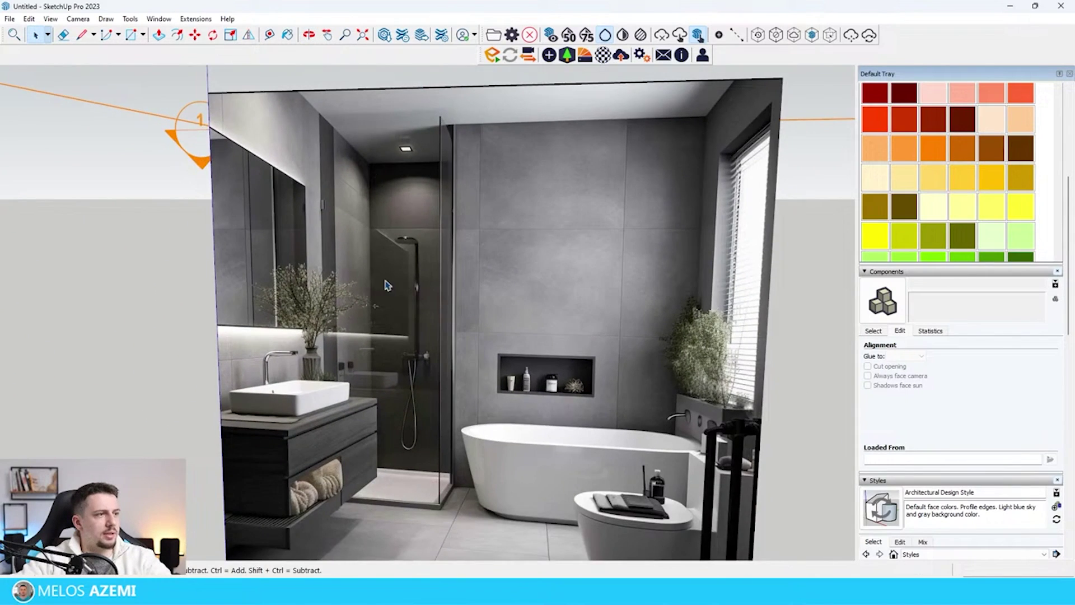
{"action": "scroll", "coordinate": [414, 434], "scroll_direction": "up", "scroll_amount": 4}
{"action": "scroll", "coordinate": [460, 542], "scroll_direction": "down", "scroll_amount": 5}
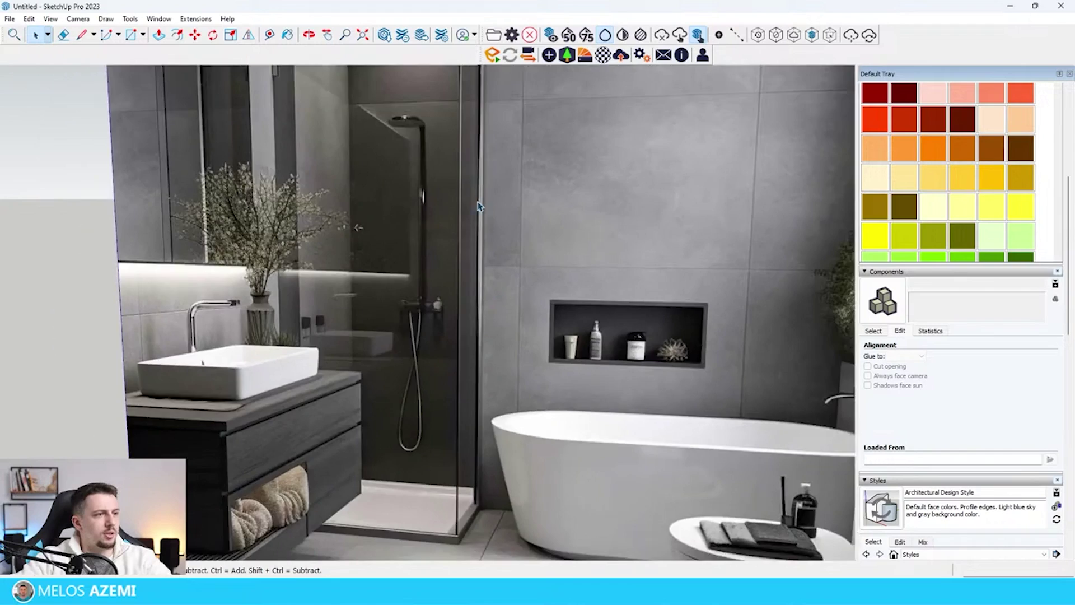
{"action": "scroll", "coordinate": [358, 151], "scroll_direction": "up", "scroll_amount": 3}
{"action": "scroll", "coordinate": [370, 252], "scroll_direction": "down", "scroll_amount": 3}
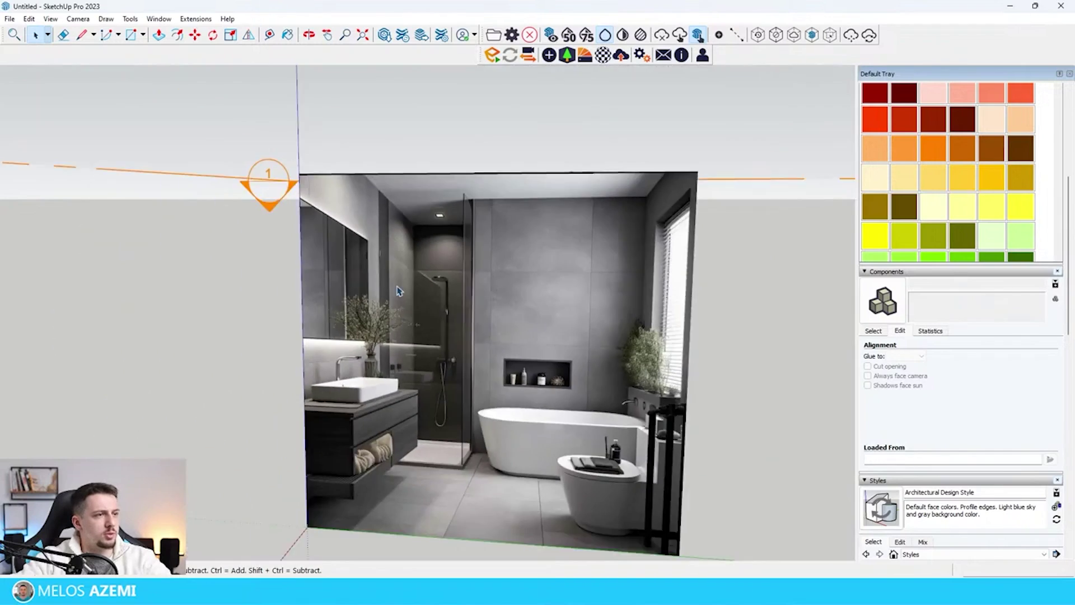
{"action": "scroll", "coordinate": [370, 252], "scroll_direction": "up", "scroll_amount": 3}
{"action": "scroll", "coordinate": [387, 330], "scroll_direction": "down", "scroll_amount": 4}
- Inside the curb group, offset the top face inward about 1.3 cm to outline a thin strip for the glass
{"action": "scroll", "coordinate": [563, 439], "scroll_direction": "down", "scroll_amount": 4}
{"action": "scroll", "coordinate": [560, 392], "scroll_direction": "up", "scroll_amount": 6}
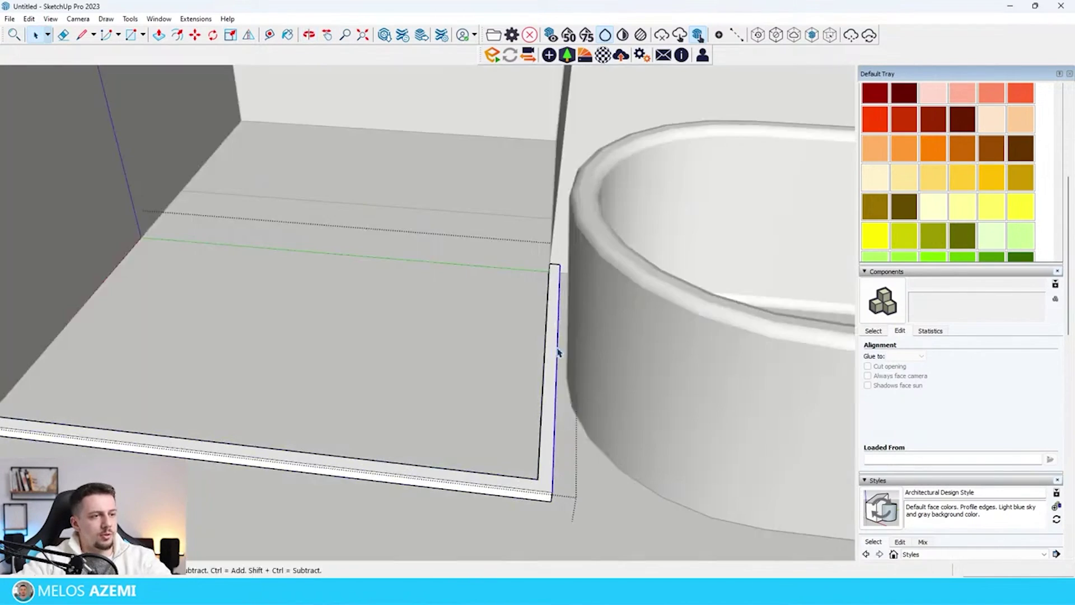
{"action": "left_click", "coordinate": [558, 352]}
{"action": "scroll", "coordinate": [550, 467], "scroll_direction": "up", "scroll_amount": 2}
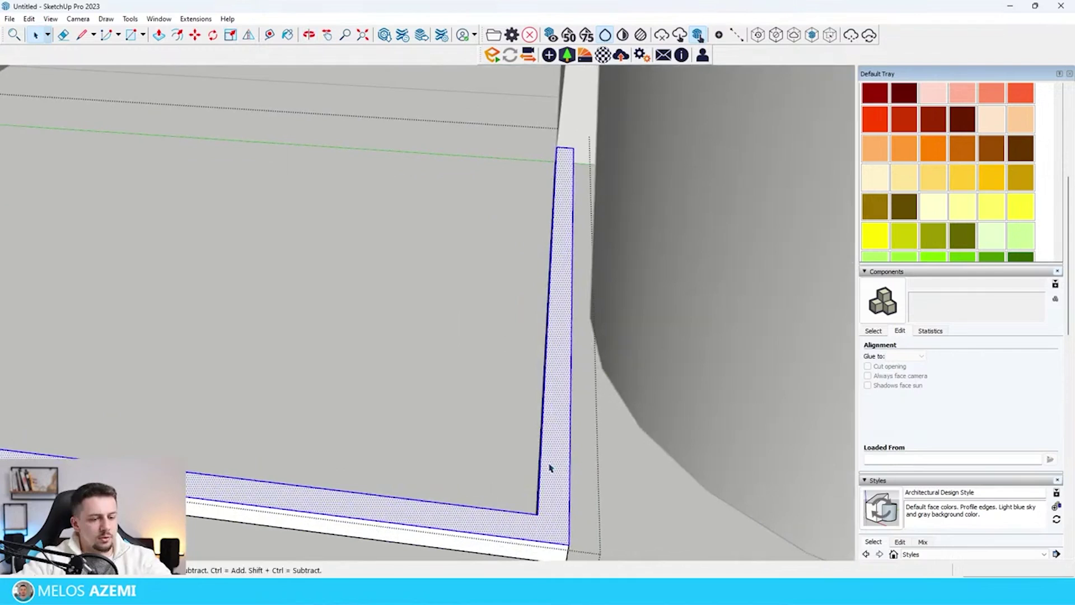
{"action": "left_click", "coordinate": [544, 474]}
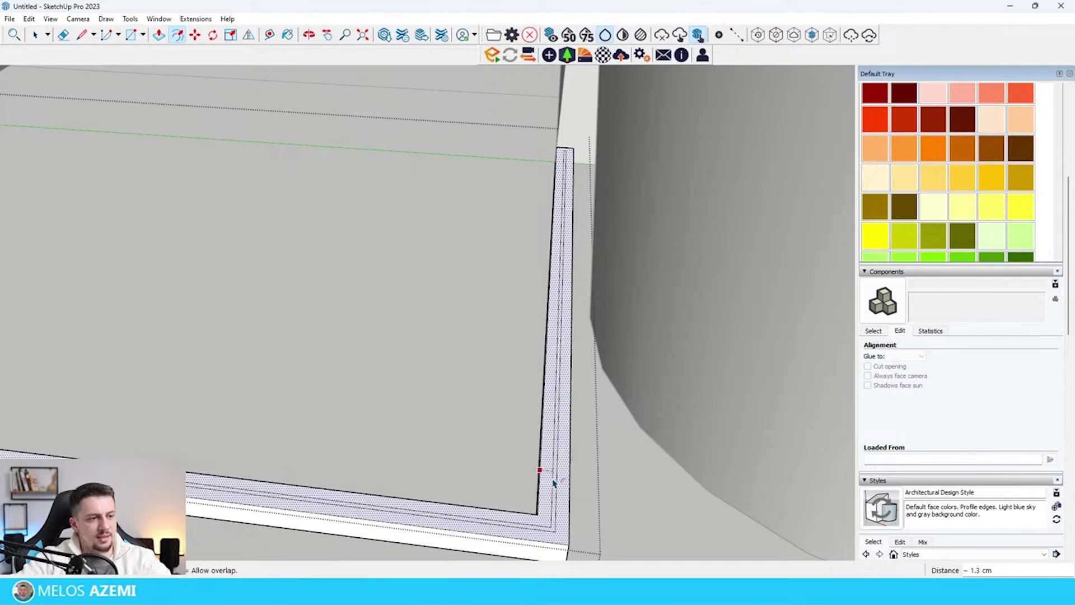
- Pull the thin strip on the curb up about 348.9 cm to the top of the walls as shower panels
{"action": "left_click", "coordinate": [553, 528]}
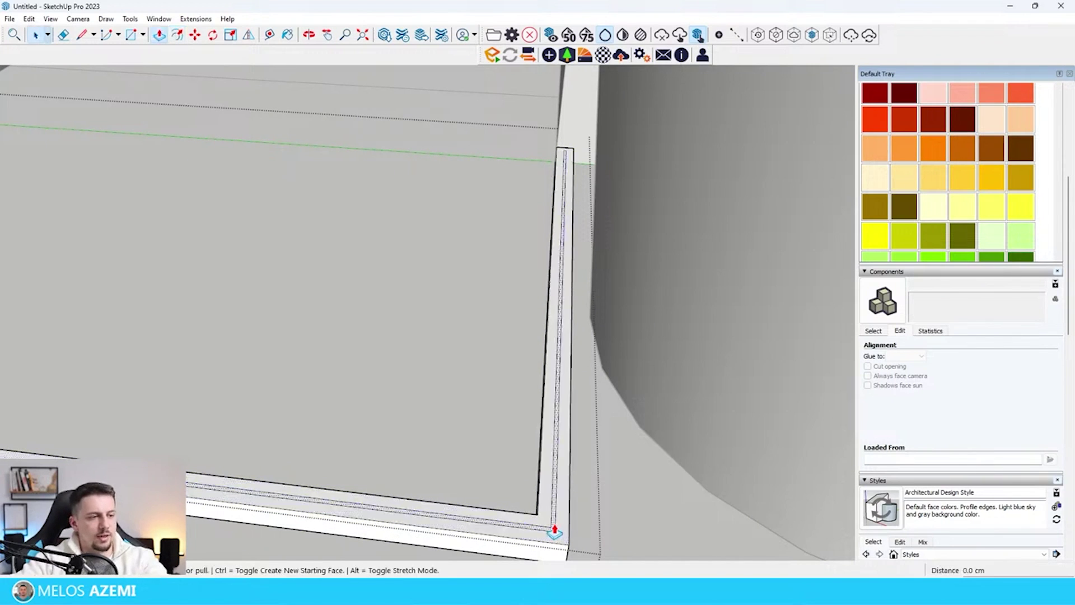
{"action": "scroll", "coordinate": [555, 532], "scroll_direction": "down", "scroll_amount": 15}
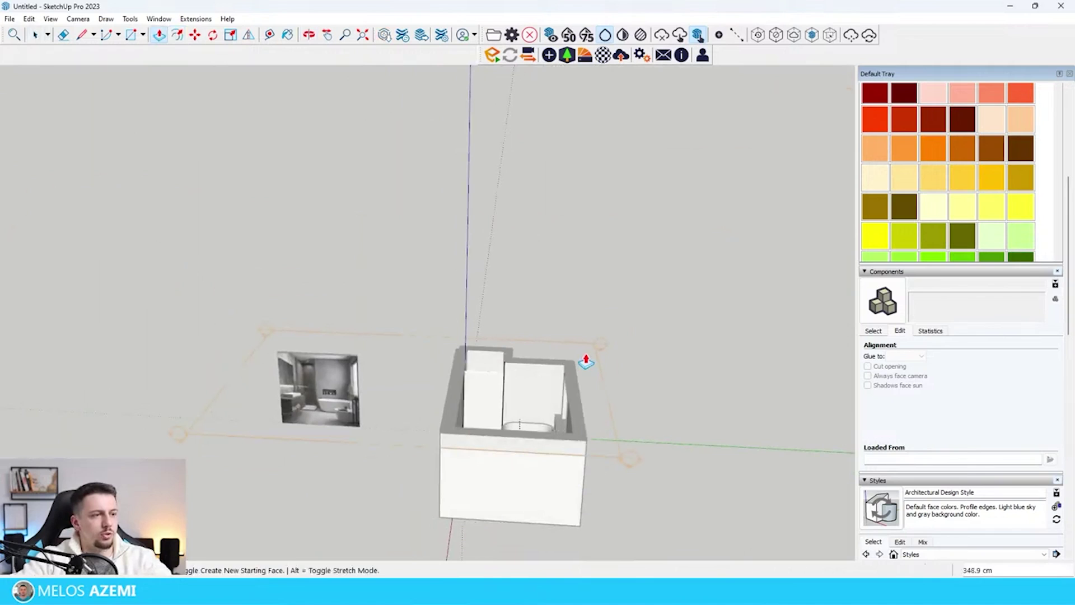
{"action": "left_click", "coordinate": [586, 361]}
{"action": "scroll", "coordinate": [466, 412], "scroll_direction": "up", "scroll_amount": 2}
{"action": "middle_click_drag", "start_coordinate": [466, 412], "coordinate": [446, 441]}
{"action": "scroll", "coordinate": [446, 442], "scroll_direction": "up", "scroll_amount": 5}
{"action": "scroll", "coordinate": [538, 361], "scroll_direction": "down", "scroll_amount": 4}
{"action": "scroll", "coordinate": [549, 363], "scroll_direction": "up", "scroll_amount": 5}
{"action": "key", "text": "space"}
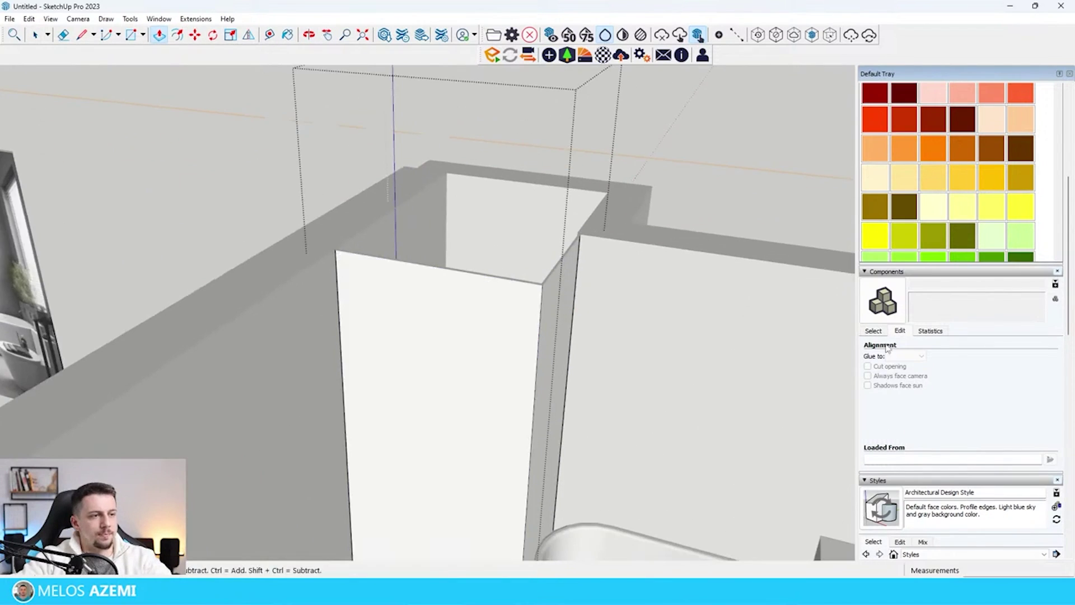
- Paint the shower panels with Translucent Glass Gray from the Glass and Mirrors materials
{"action": "scroll", "coordinate": [1060, 181], "scroll_direction": "down", "scroll_amount": 1}
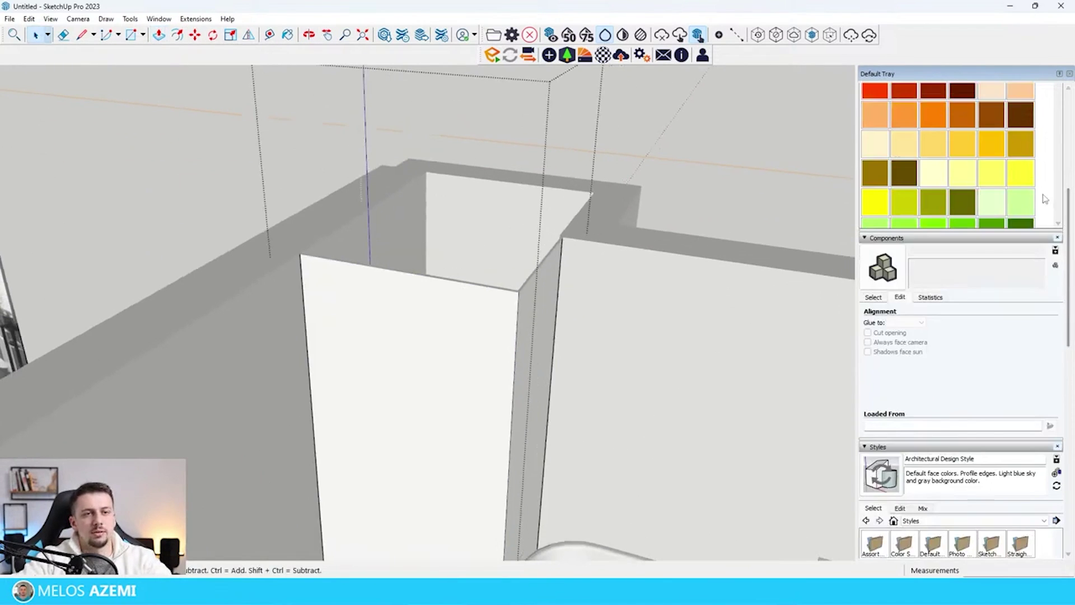
{"action": "scroll", "coordinate": [1013, 351], "scroll_direction": "up", "scroll_amount": 4}
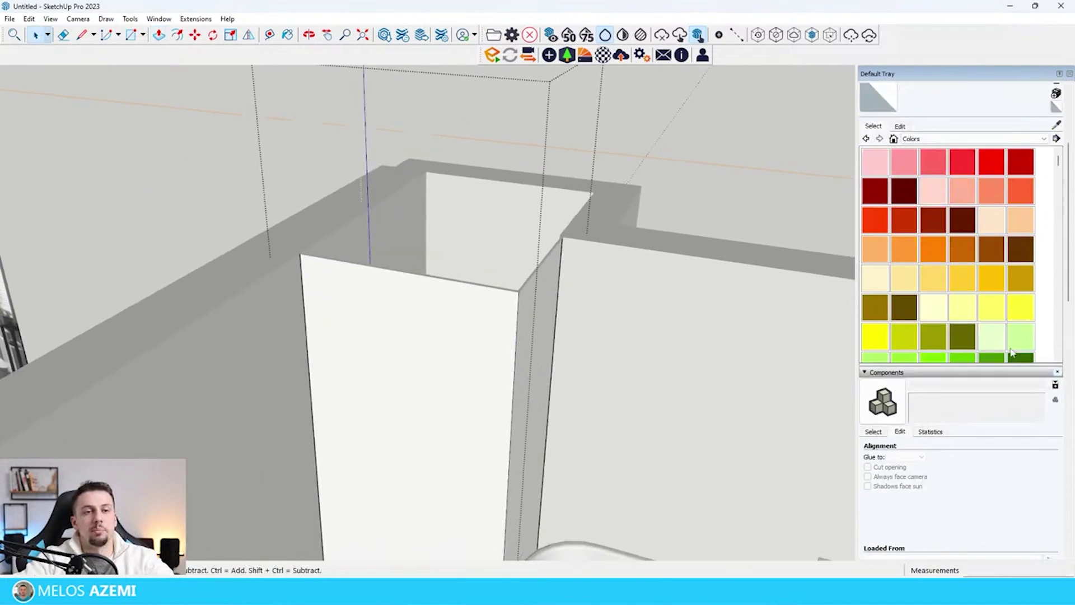
{"action": "left_click", "coordinate": [944, 137]}
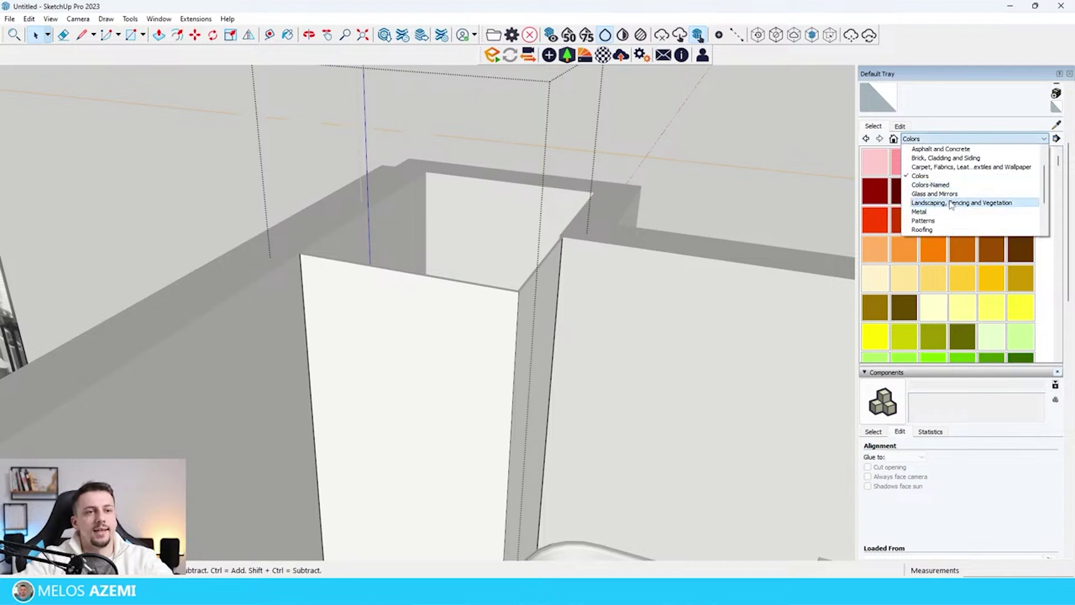
{"action": "left_click", "coordinate": [954, 194]}
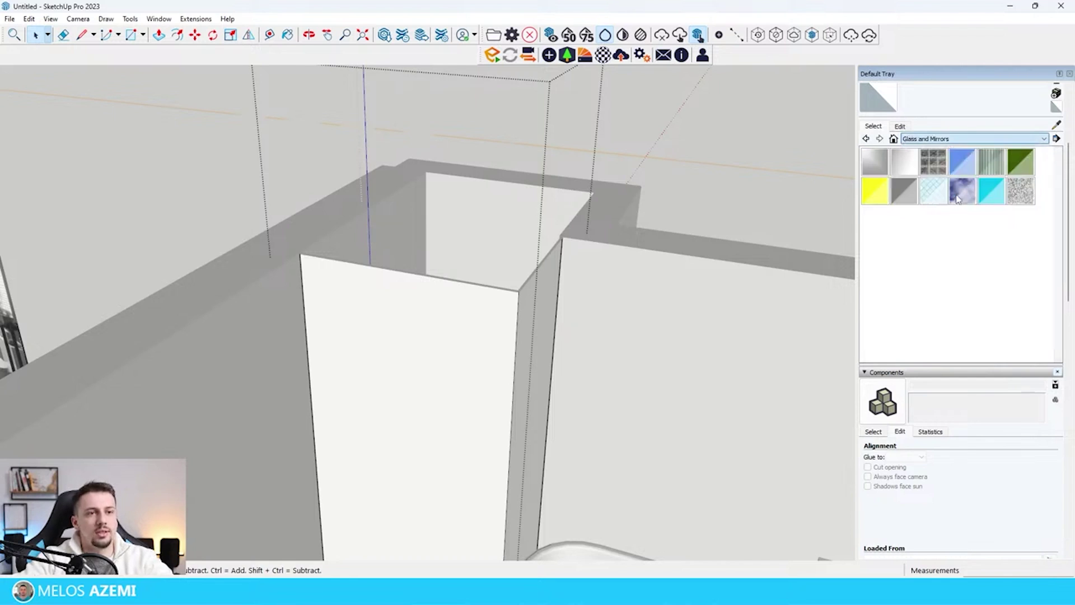
{"action": "left_click", "coordinate": [905, 191]}
{"action": "left_click", "coordinate": [508, 332]}
{"action": "scroll", "coordinate": [540, 271], "scroll_direction": "up", "scroll_amount": 5}
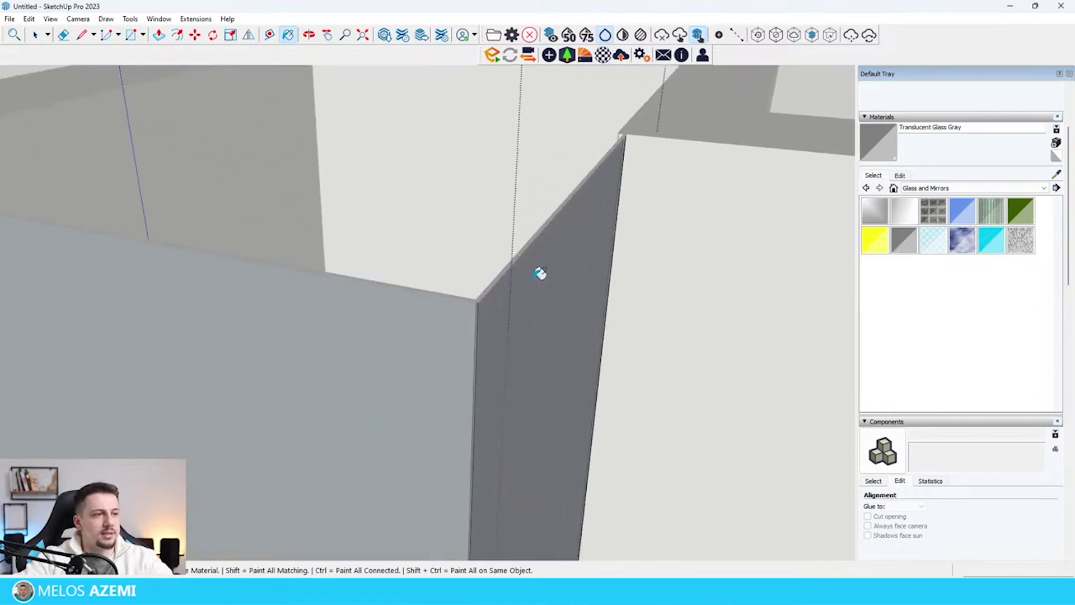
{"action": "mouse_move", "coordinate": [539, 271]}
{"action": "middle_mouse_down"}
{"action": "mouse_move", "coordinate": [492, 257]}
{"action": "mouse_move", "coordinate": [778, 153]}
{"action": "mouse_move", "coordinate": [959, 127]}
{"action": "mouse_move", "coordinate": [993, 130]}
{"action": "mouse_move", "coordinate": [997, 142]}
{"action": "middle_mouse_up"}
{"action": "left_click", "coordinate": [636, 263]}
{"action": "scroll", "coordinate": [430, 362], "scroll_direction": "up", "scroll_amount": 5}
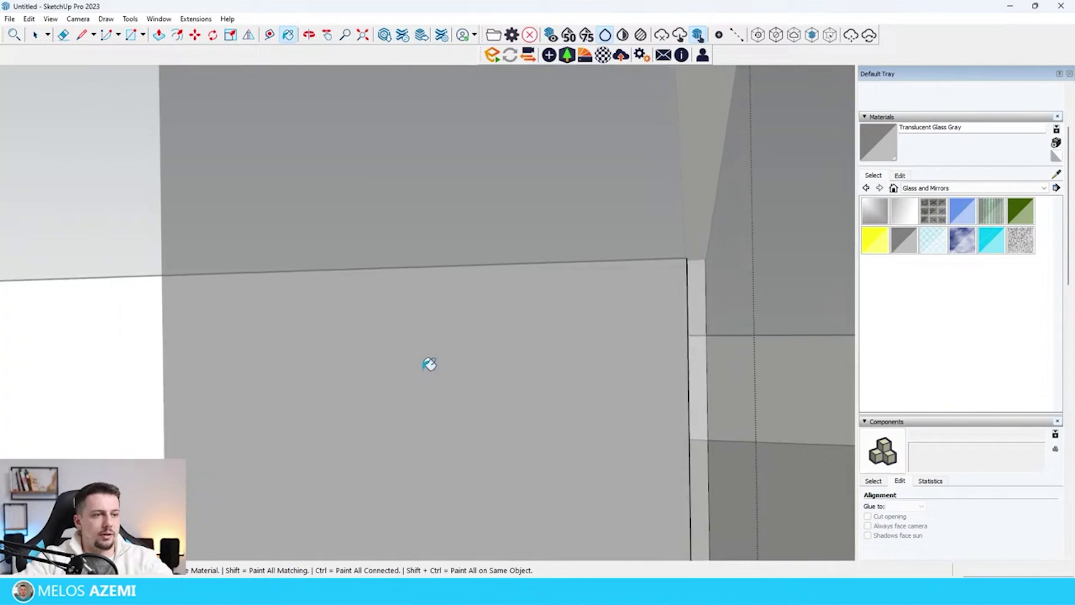
{"action": "mouse_move", "coordinate": [679, 367]}
{"action": "middle_mouse_down"}
{"action": "mouse_move", "coordinate": [244, 428]}
{"action": "mouse_move", "coordinate": [518, 393]}
{"action": "middle_mouse_up"}
{"action": "scroll", "coordinate": [563, 317], "scroll_direction": "down", "scroll_amount": 3}
- Draw a horizontal niche rectangle about 80 cm wide on the back wall above the bathtub
{"action": "middle_click_drag", "start_coordinate": [564, 317], "coordinate": [548, 293]}
{"action": "scroll", "coordinate": [492, 413], "scroll_direction": "down", "scroll_amount": 5}
{"action": "scroll", "coordinate": [582, 392], "scroll_direction": "up", "scroll_amount": 5}
{"action": "key", "text": "space"}
{"action": "left_click", "coordinate": [609, 449]}
{"action": "scroll", "coordinate": [608, 448], "scroll_direction": "down", "scroll_amount": 1}
{"action": "key", "text": "r"}
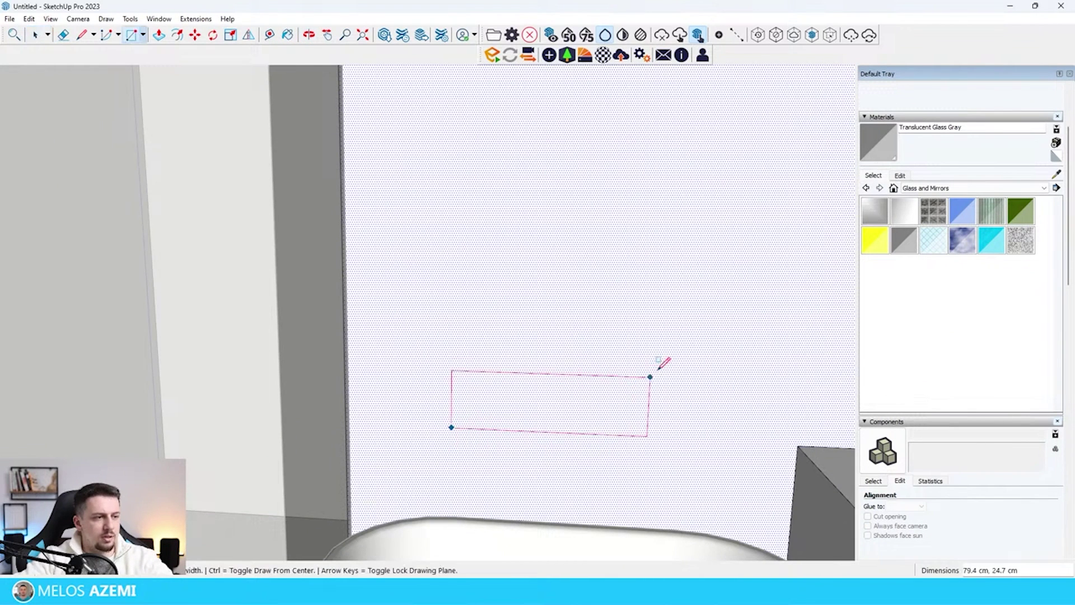
{"action": "left_click", "coordinate": [645, 348]}
- Push the rectangle above the bathtub about 21.2 cm into the wall to form a niche, and compare it with the reference image
{"action": "key", "text": "p"}
{"action": "scroll", "coordinate": [619, 411], "scroll_direction": "up", "scroll_amount": 3}
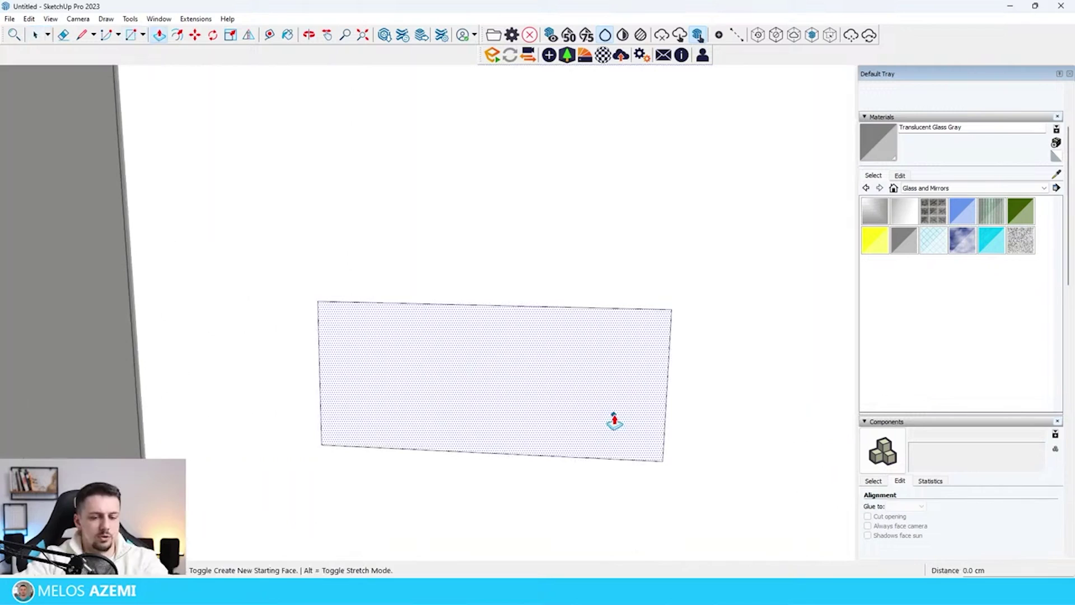
{"action": "left_click", "coordinate": [615, 420]}
{"action": "left_click", "coordinate": [607, 396]}
{"action": "scroll", "coordinate": [645, 465], "scroll_direction": "down", "scroll_amount": 10}
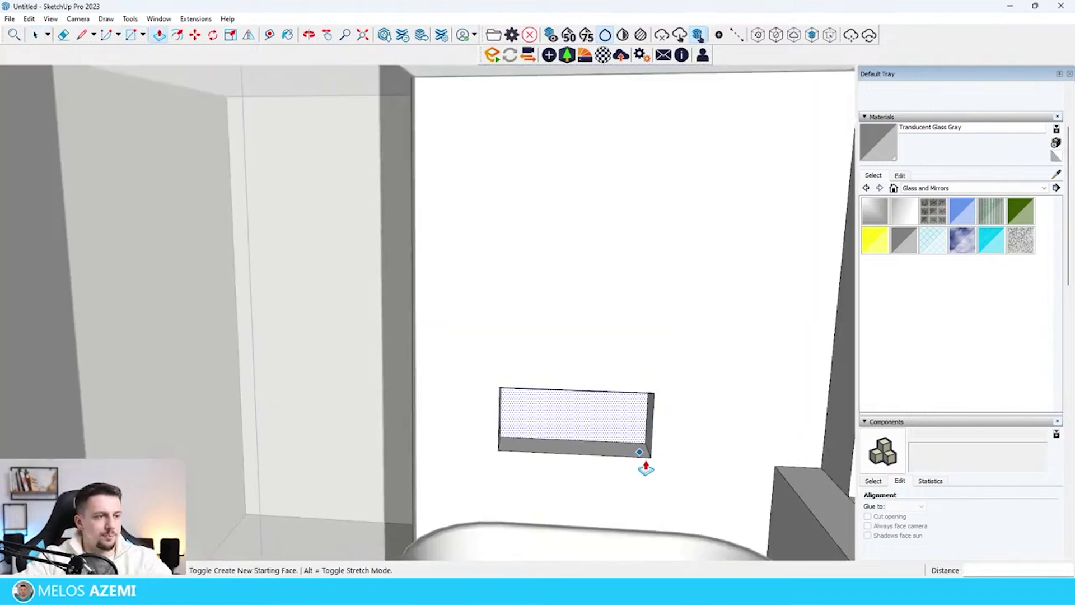
{"action": "scroll", "coordinate": [385, 449], "scroll_direction": "up", "scroll_amount": 8}
{"action": "scroll", "coordinate": [482, 445], "scroll_direction": "up", "scroll_amount": 3}
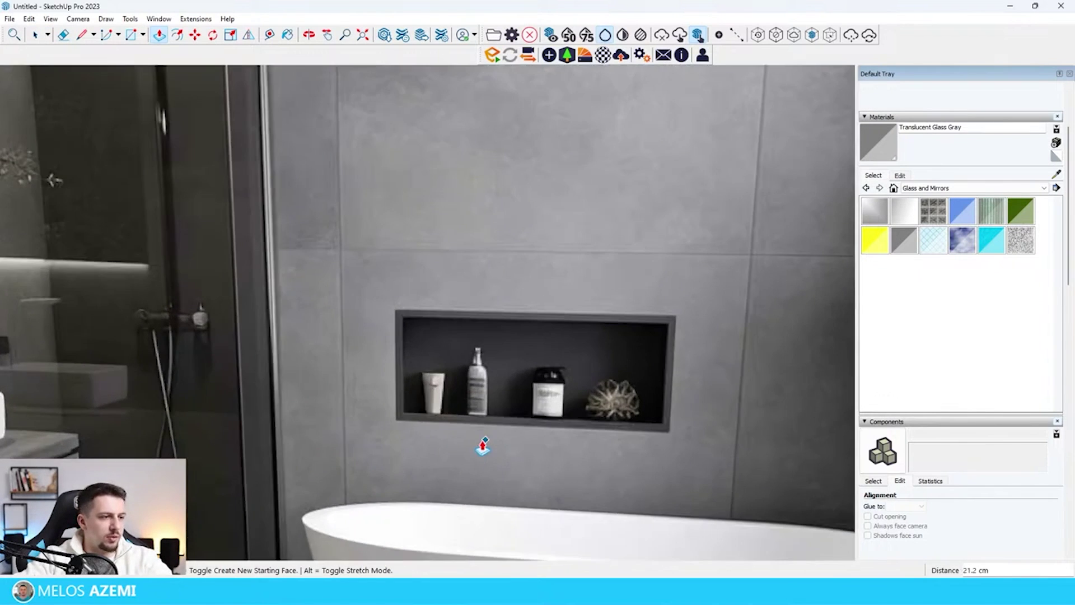
- Bring the niche face above the bathtub back flush with the wall and offset its outline inward about 2.3 cm
{"action": "scroll", "coordinate": [267, 380], "scroll_direction": "down", "scroll_amount": 11}
{"action": "scroll", "coordinate": [643, 374], "scroll_direction": "up", "scroll_amount": 9}
{"action": "key", "text": "space"}
{"action": "scroll", "coordinate": [637, 430], "scroll_direction": "up", "scroll_amount": 2}
{"action": "left_click", "coordinate": [595, 492]}
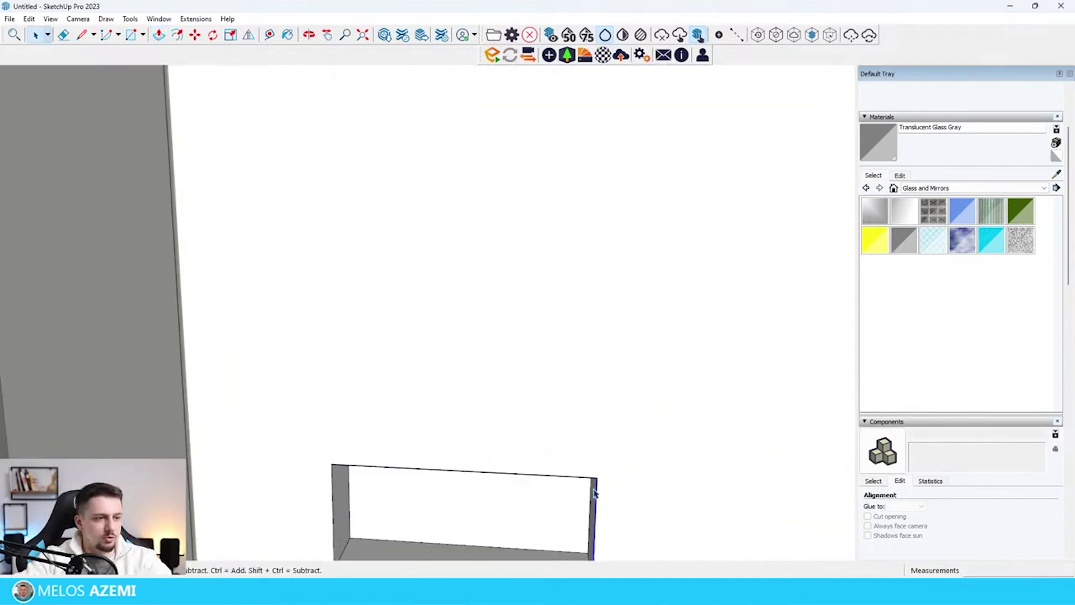
{"action": "scroll", "coordinate": [595, 491], "scroll_direction": "up", "scroll_amount": 3}
{"action": "left_click", "coordinate": [626, 453]}
{"action": "scroll", "coordinate": [622, 452], "scroll_direction": "down", "scroll_amount": 3}
{"action": "scroll", "coordinate": [606, 451], "scroll_direction": "up", "scroll_amount": 3}
{"action": "scroll", "coordinate": [613, 458], "scroll_direction": "down", "scroll_amount": 2}
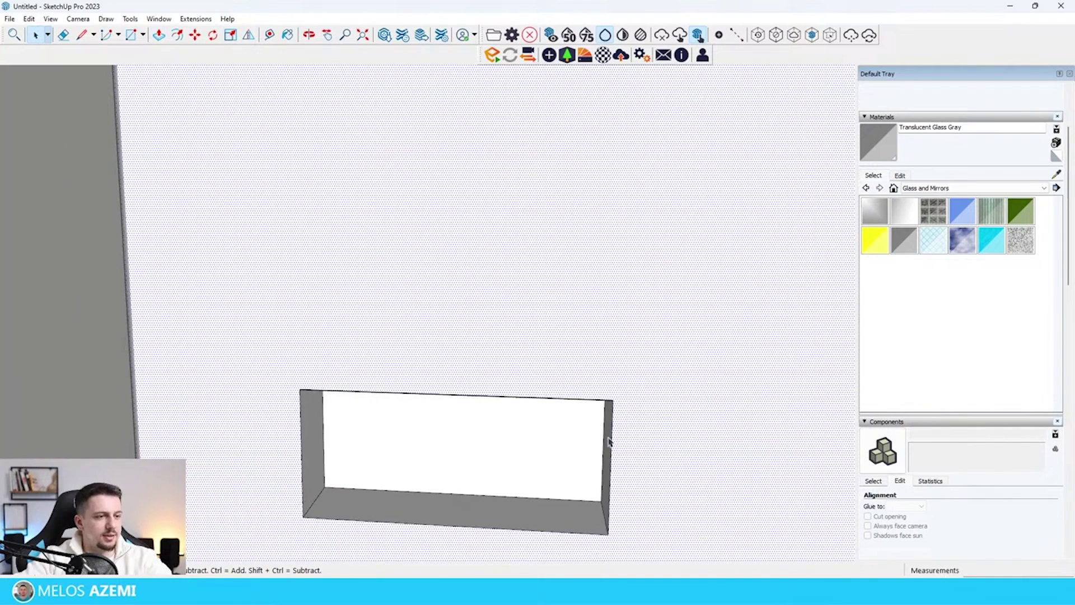
{"action": "key", "text": "p"}
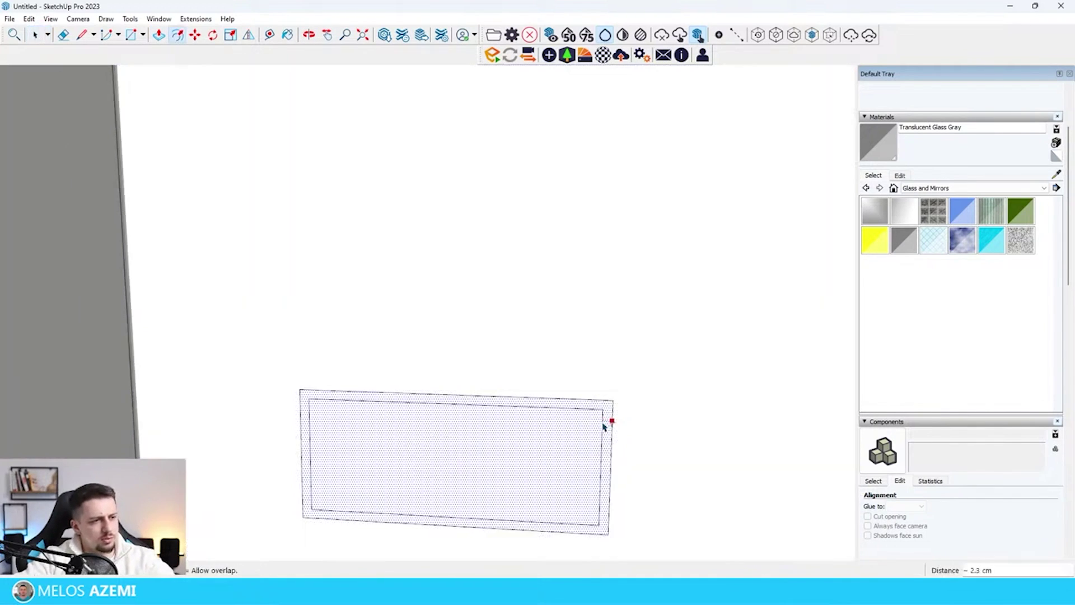
- Push the inner niche rectangle 21 cm into the wall, leaving a thin border around it
{"action": "left_click", "coordinate": [558, 457]}
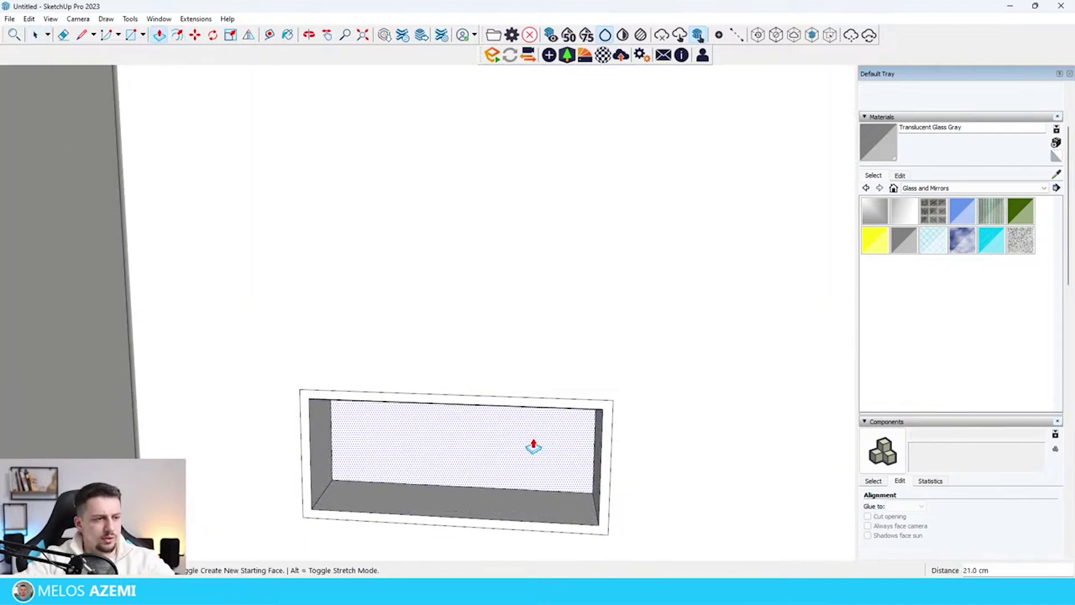
{"action": "left_click", "coordinate": [576, 428]}
{"action": "scroll", "coordinate": [559, 449], "scroll_direction": "down", "scroll_amount": 5}
{"action": "middle_click_drag", "start_coordinate": [558, 449], "coordinate": [553, 445]}
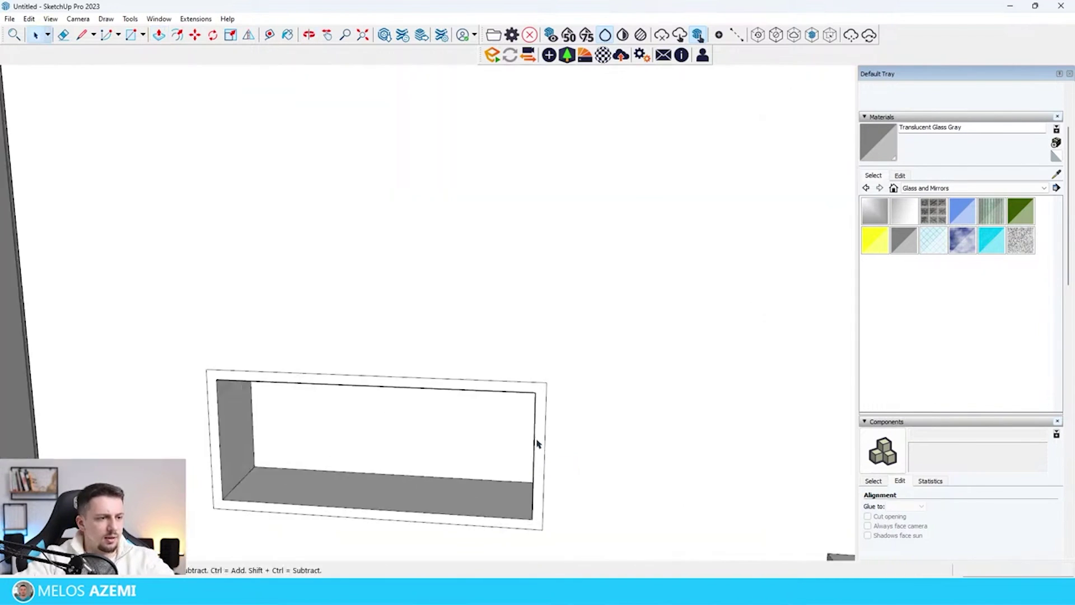
- Push/Pull the thin border around the niche by 0.5 cm
{"action": "scroll", "coordinate": [536, 444], "scroll_direction": "up", "scroll_amount": 5}
{"action": "left_click", "coordinate": [543, 435]}
{"action": "key", "text": "p"}
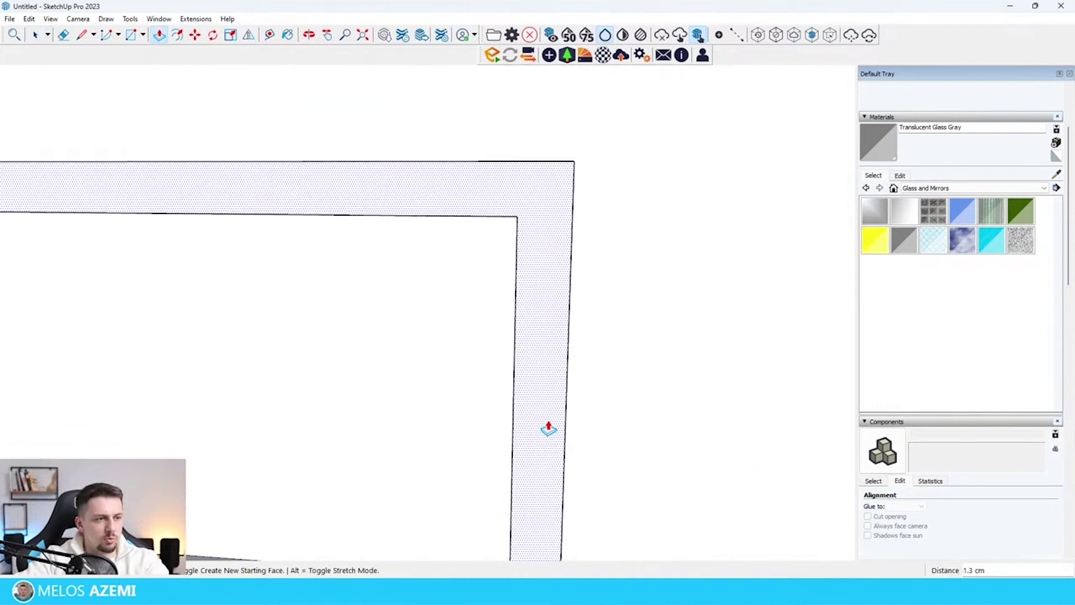
{"action": "key", "text": "Return"}
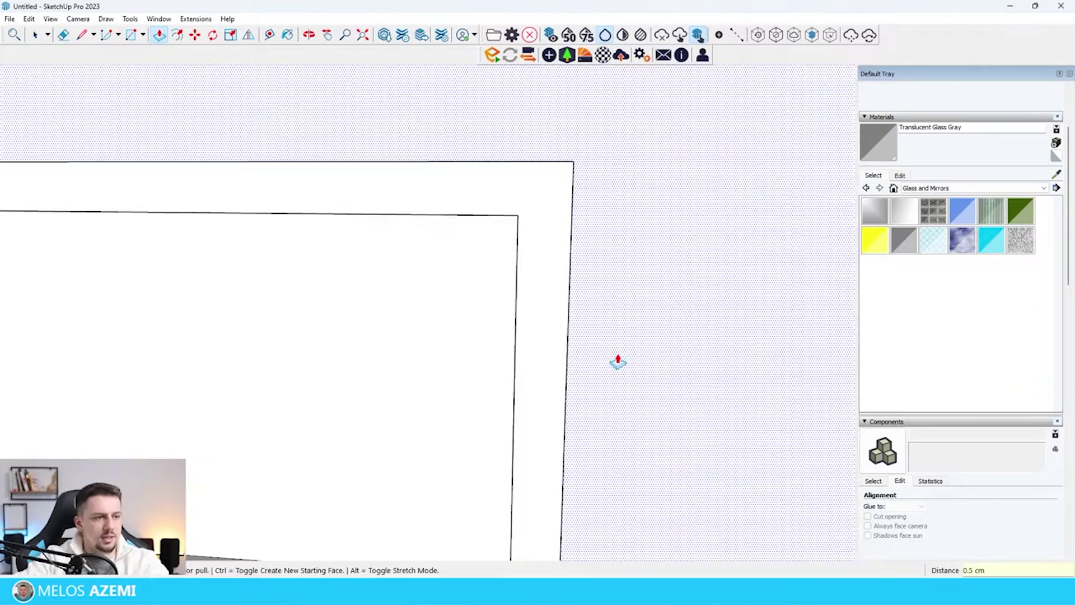
{"action": "middle_click_drag", "start_coordinate": [549, 364], "coordinate": [476, 369]}
{"action": "key", "text": "space"}
{"action": "scroll", "coordinate": [679, 401], "scroll_direction": "down", "scroll_amount": 15}
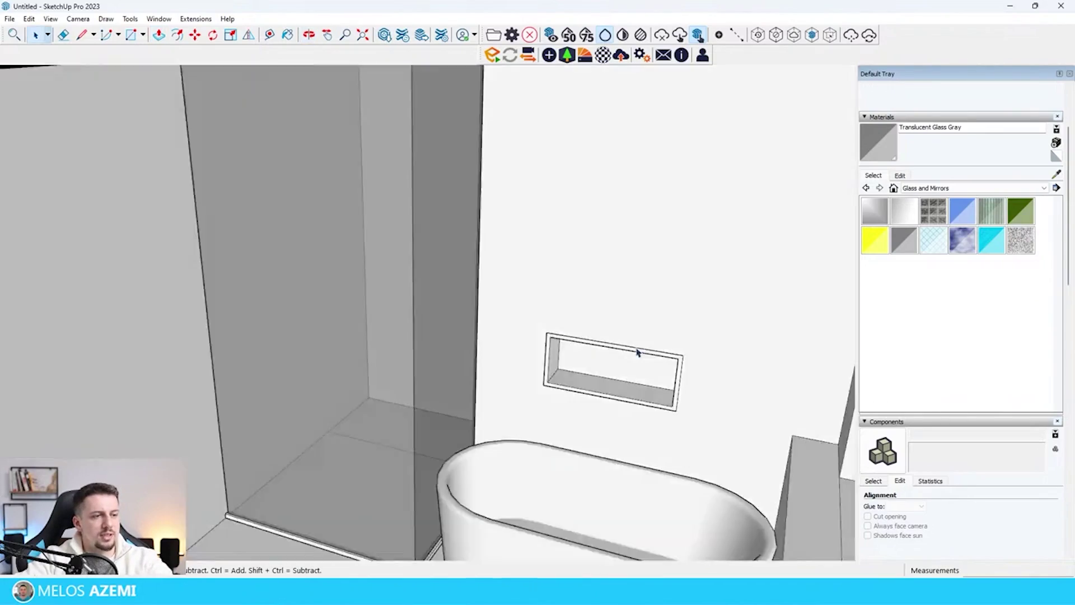
- Search 3D Warehouse for "bathroom vanity" and load the vanity_bathroom model directly into the project
{"action": "scroll", "coordinate": [435, 334], "scroll_direction": "up", "scroll_amount": 6}
{"action": "scroll", "coordinate": [434, 334], "scroll_direction": "up", "scroll_amount": 5}
{"action": "middle_click_drag", "start_coordinate": [434, 334], "coordinate": [536, 224]}
{"action": "scroll", "coordinate": [528, 331], "scroll_direction": "down", "scroll_amount": 4}
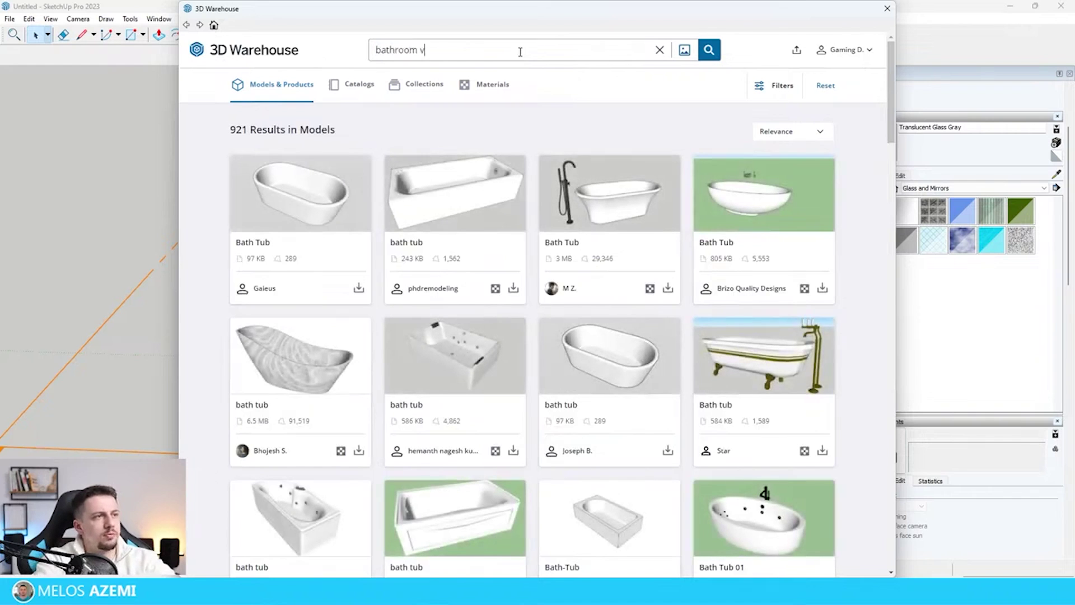
{"action": "key", "text": "Return"}
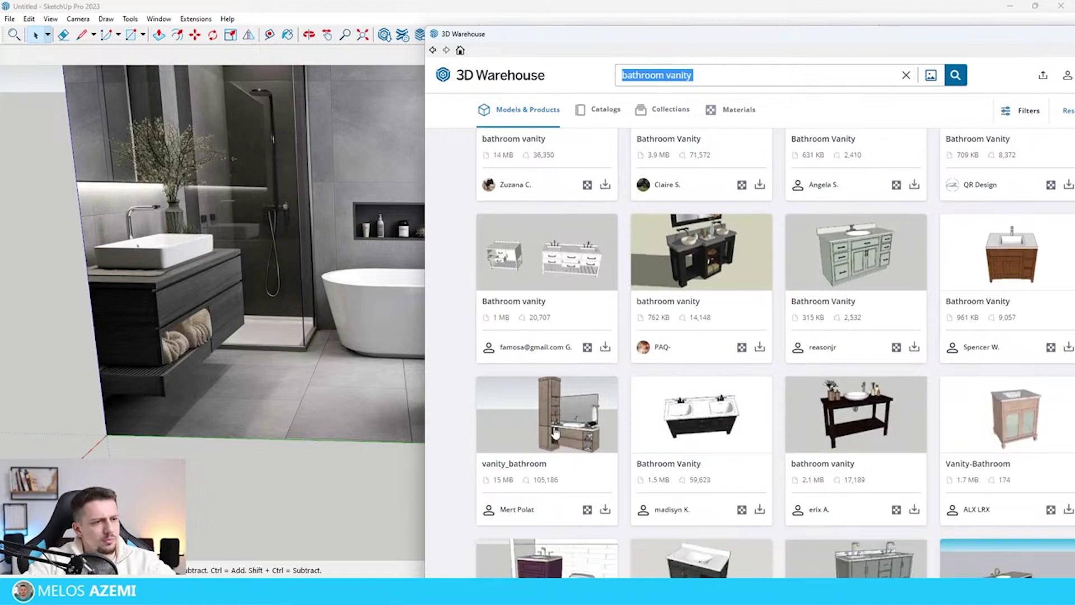
{"action": "left_click", "coordinate": [569, 414]}
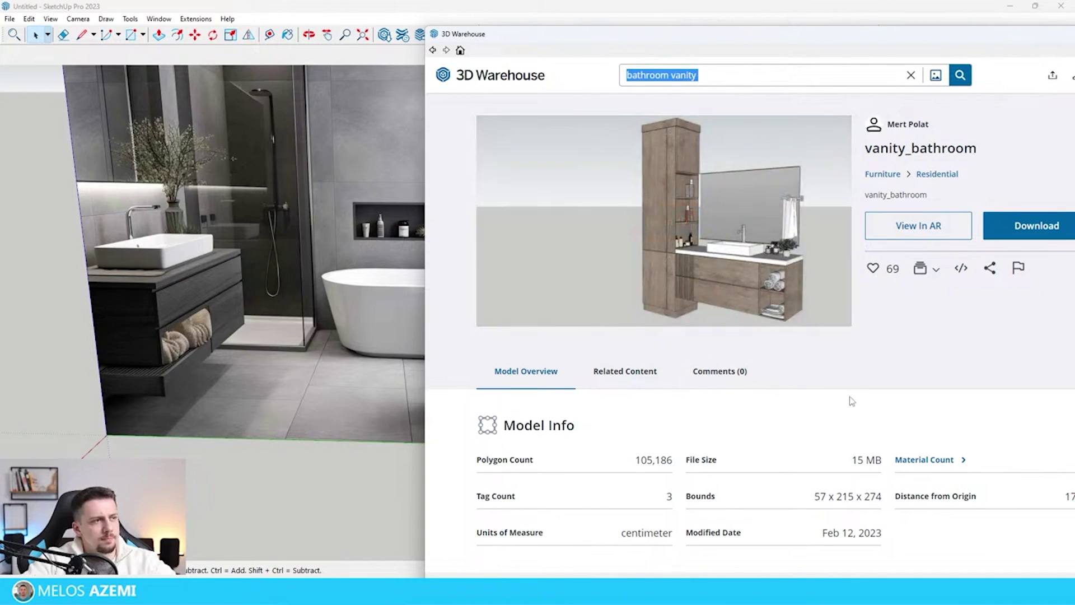
{"action": "mouse_move", "coordinate": [682, 217]}
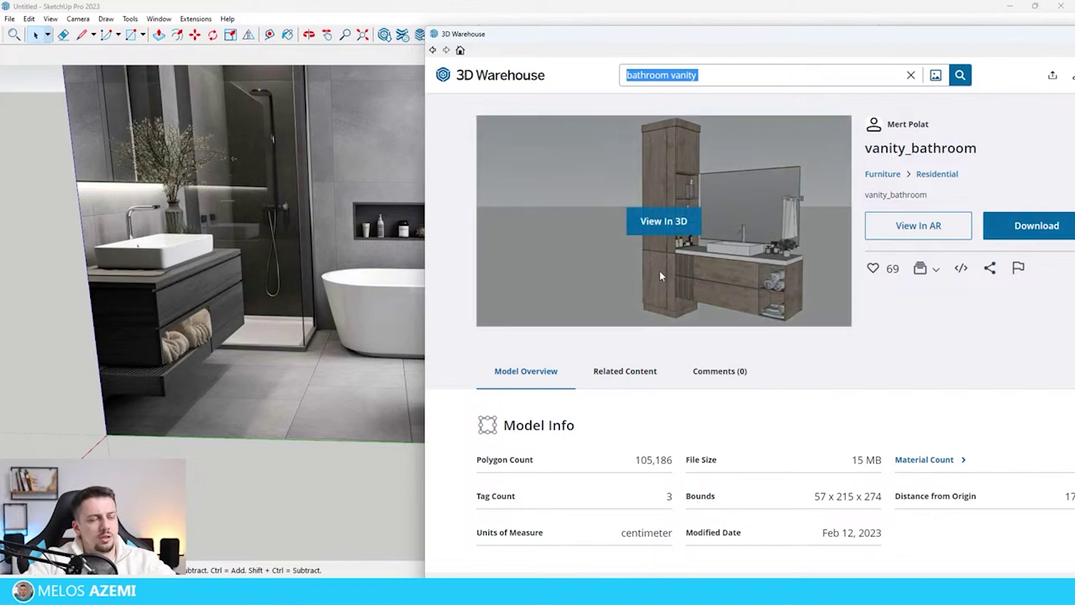
{"action": "left_click", "coordinate": [987, 226]}
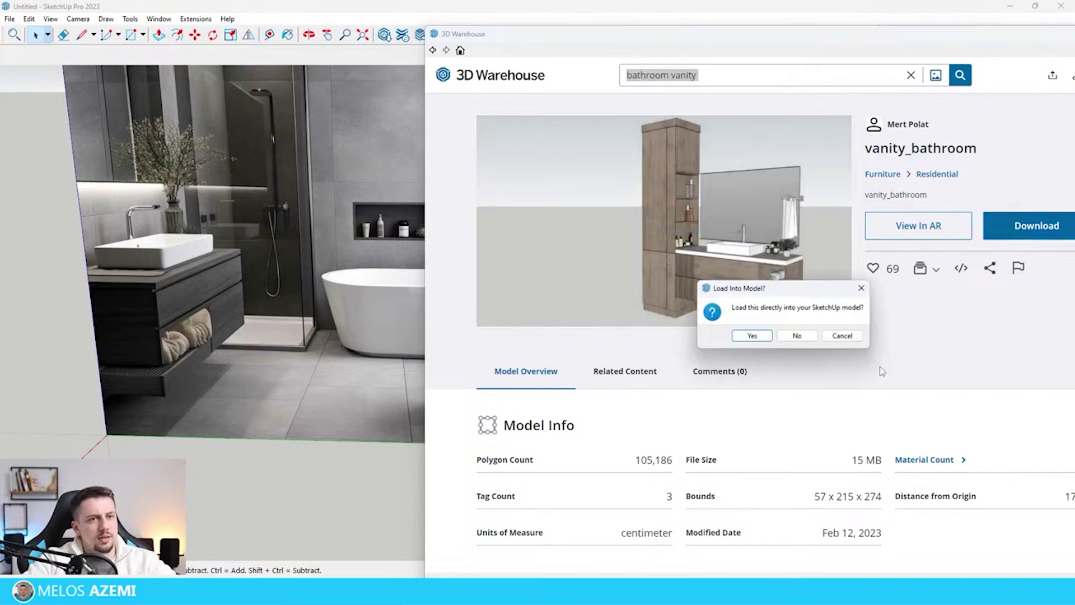
{"action": "left_click", "coordinate": [752, 336]}
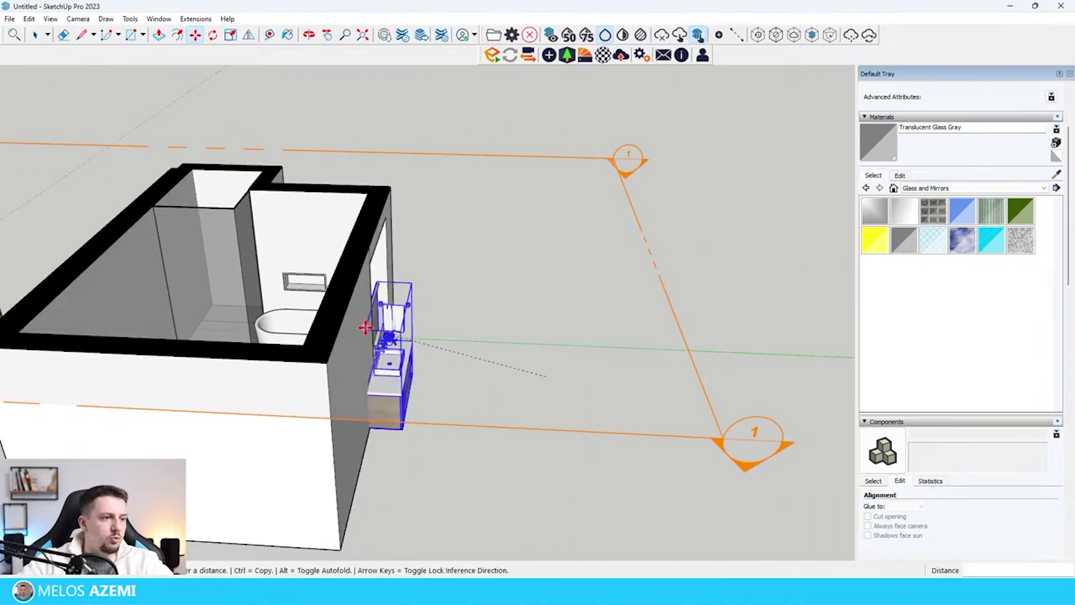
- Place the vanity inside the room against the side wall next to the glazed shower
{"action": "scroll", "coordinate": [371, 324], "scroll_direction": "down", "scroll_amount": 3}
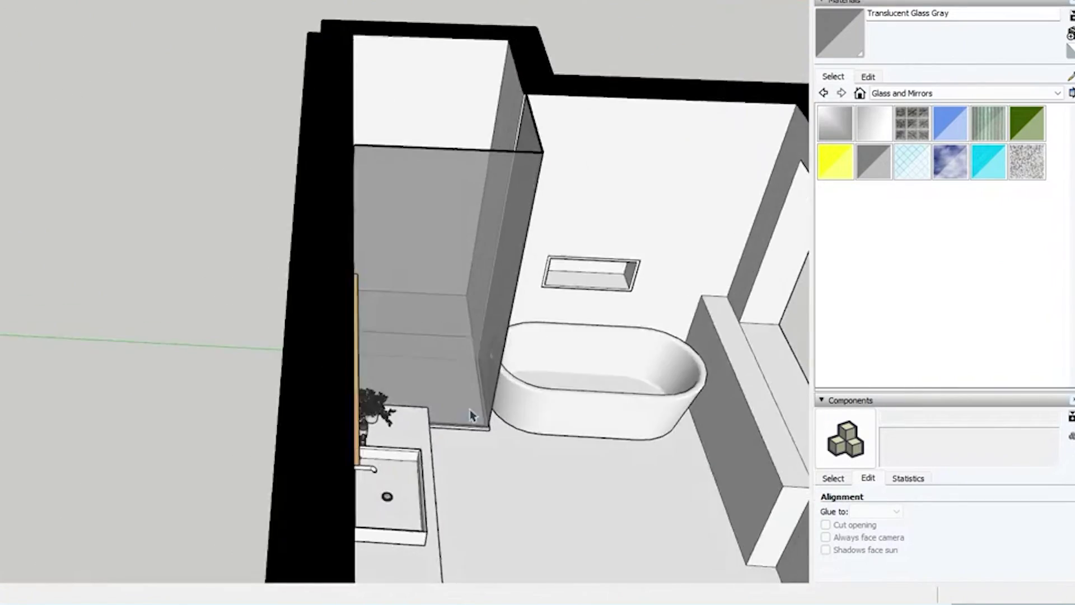
{"action": "scroll", "coordinate": [596, 431], "scroll_direction": "down", "scroll_amount": 4}
{"action": "middle_click_drag", "start_coordinate": [596, 432], "coordinate": [644, 404]}
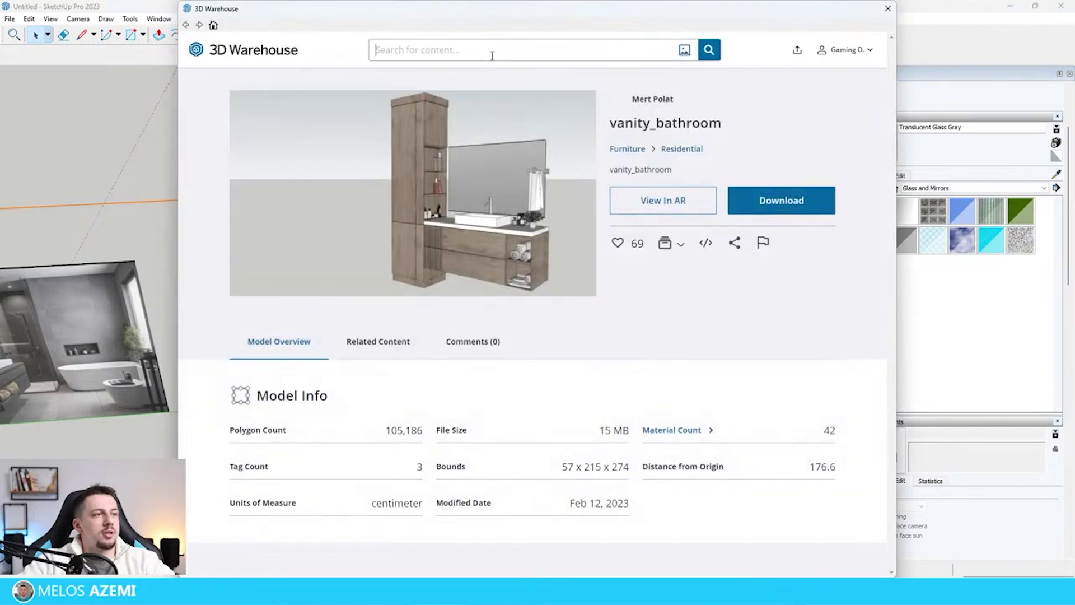
- Search 3D Warehouse for "toilet" and load the 4 MB TOILET model with the attached cistern directly into the project
{"action": "left_click", "coordinate": [492, 55]}
{"action": "type", "text": "toilet"}
{"action": "key", "text": "Return"}
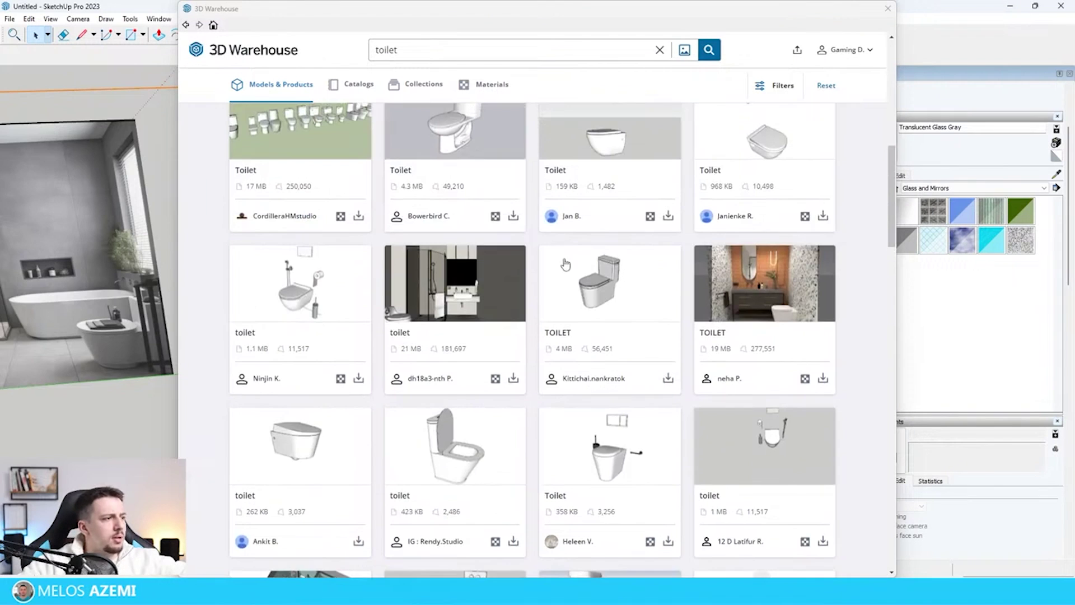
{"action": "left_click", "coordinate": [666, 379]}
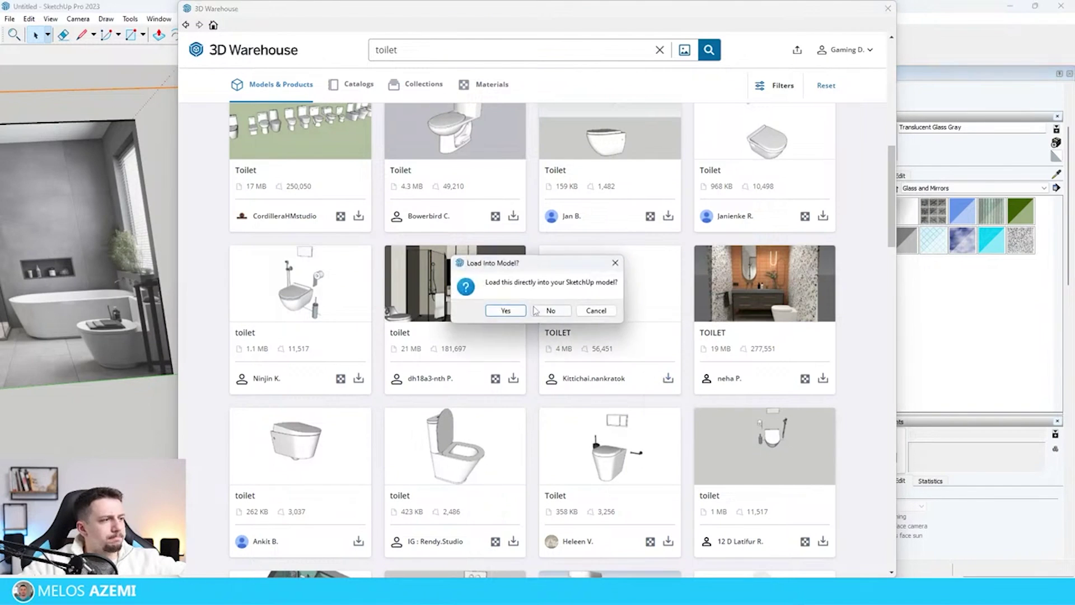
{"action": "left_click", "coordinate": [504, 307]}
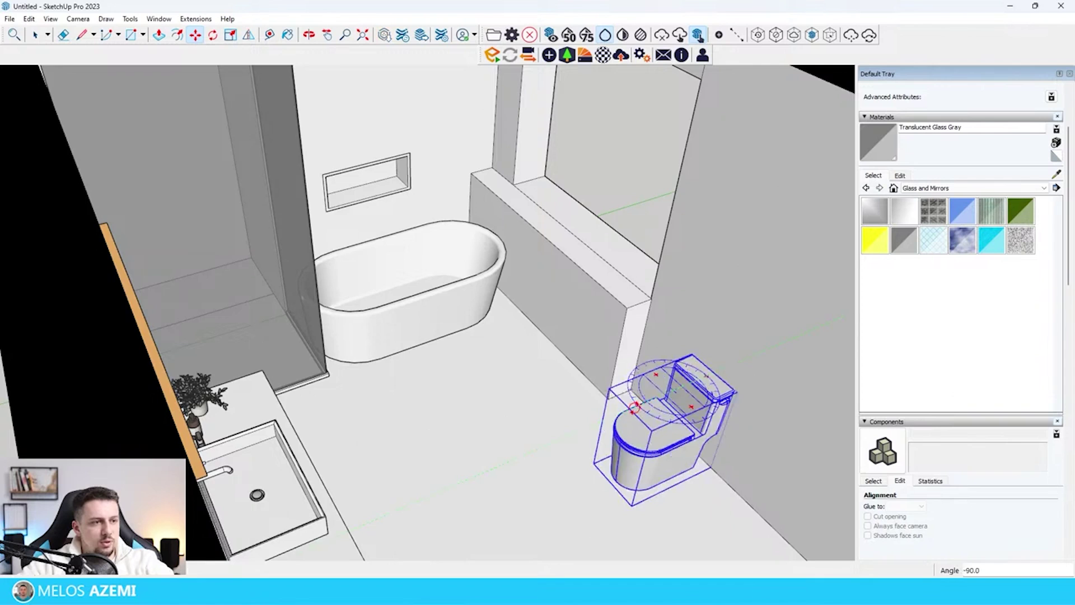
- Move the toilet back about 2.6 cm against the wall beside the window ledge
{"action": "left_click", "coordinate": [695, 387]}
{"action": "scroll", "coordinate": [728, 380], "scroll_direction": "up", "scroll_amount": 5}
{"action": "middle_click_drag", "start_coordinate": [692, 337], "coordinate": [722, 376]}
{"action": "left_click", "coordinate": [723, 377]}
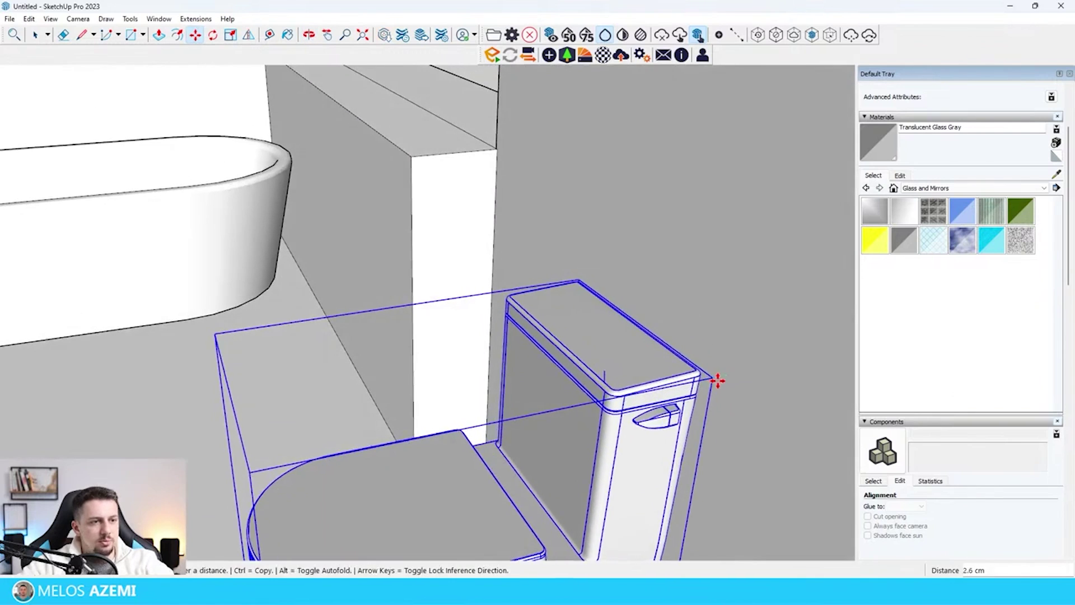
{"action": "left_click", "coordinate": [728, 377]}
{"action": "scroll", "coordinate": [580, 386], "scroll_direction": "down", "scroll_amount": 4}
{"action": "key", "text": "space"}
- Compare the bathroom model with the reference image and examine the window opening above the ledge
{"action": "scroll", "coordinate": [539, 443], "scroll_direction": "down", "scroll_amount": 10}
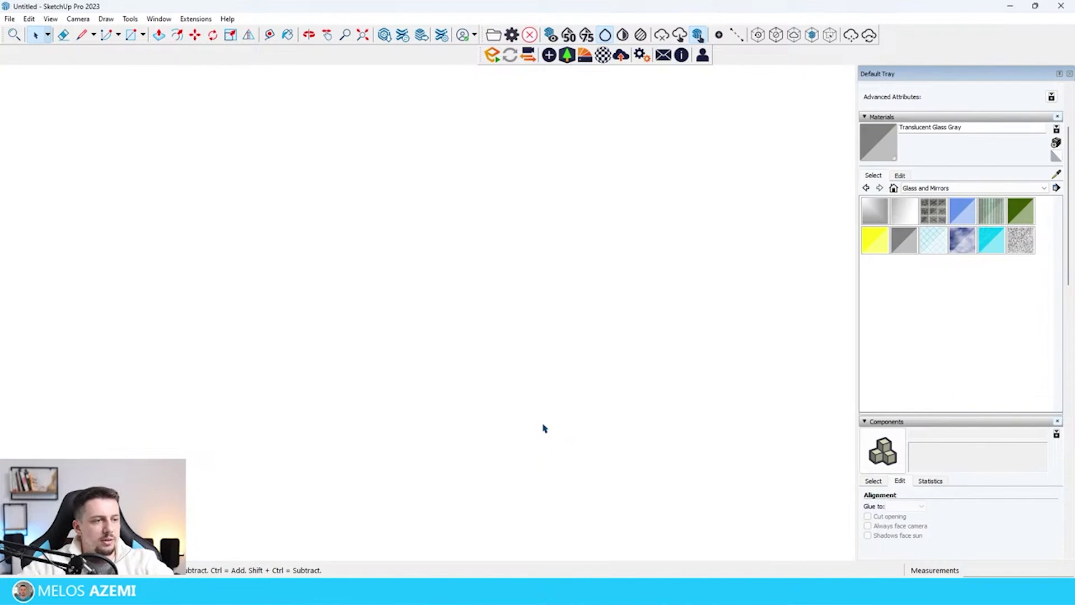
{"action": "scroll", "coordinate": [347, 342], "scroll_direction": "up", "scroll_amount": 7}
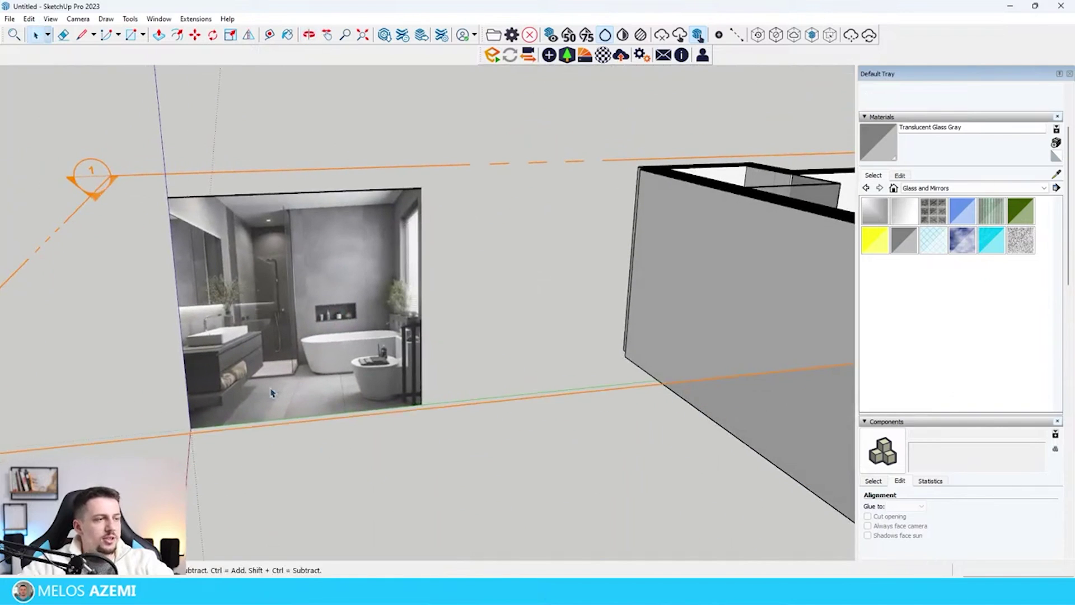
{"action": "scroll", "coordinate": [271, 393], "scroll_direction": "down", "scroll_amount": 4}
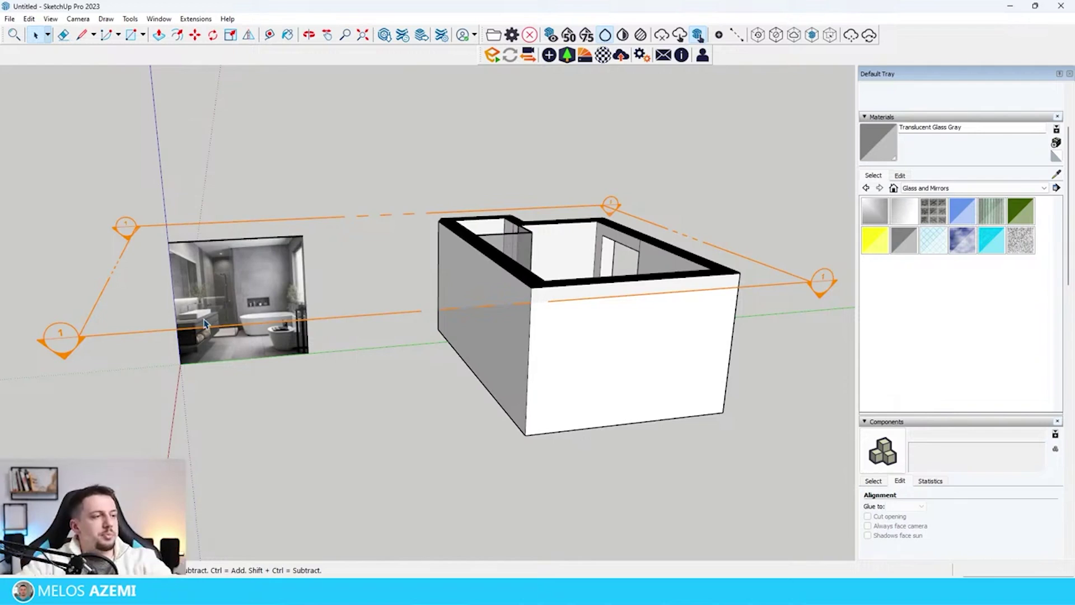
{"action": "scroll", "coordinate": [198, 504], "scroll_direction": "down", "scroll_amount": 1}
{"action": "scroll", "coordinate": [549, 418], "scroll_direction": "up", "scroll_amount": 7}
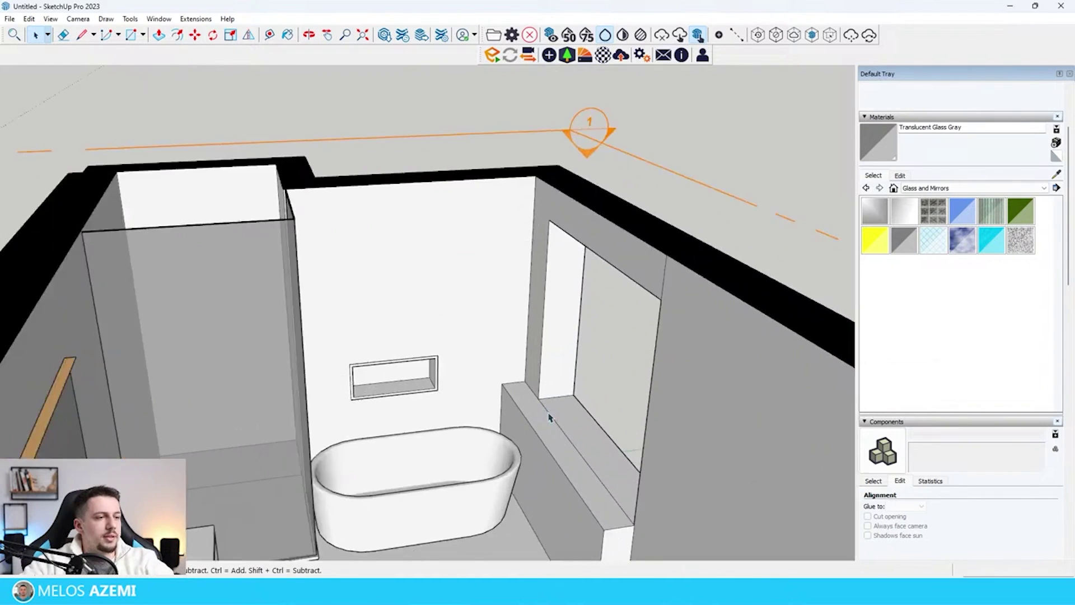
{"action": "middle_click_drag", "start_coordinate": [549, 417], "coordinate": [684, 448]}
{"action": "scroll", "coordinate": [672, 370], "scroll_direction": "down", "scroll_amount": 5}
{"action": "middle_click_drag", "start_coordinate": [672, 371], "coordinate": [604, 289]}
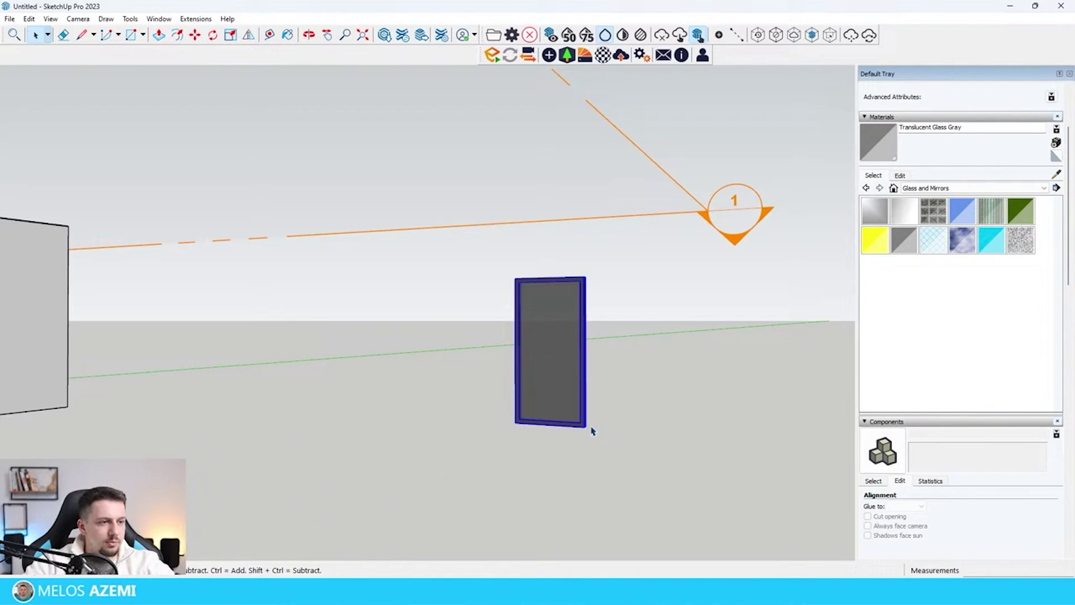
- Move the dark framed window from outside the room into the wall opening, snapping its lower corner to the opening's lower corner
{"action": "key", "text": "m"}
{"action": "left_click", "coordinate": [585, 428]}
{"action": "scroll", "coordinate": [620, 442], "scroll_direction": "down", "scroll_amount": 6}
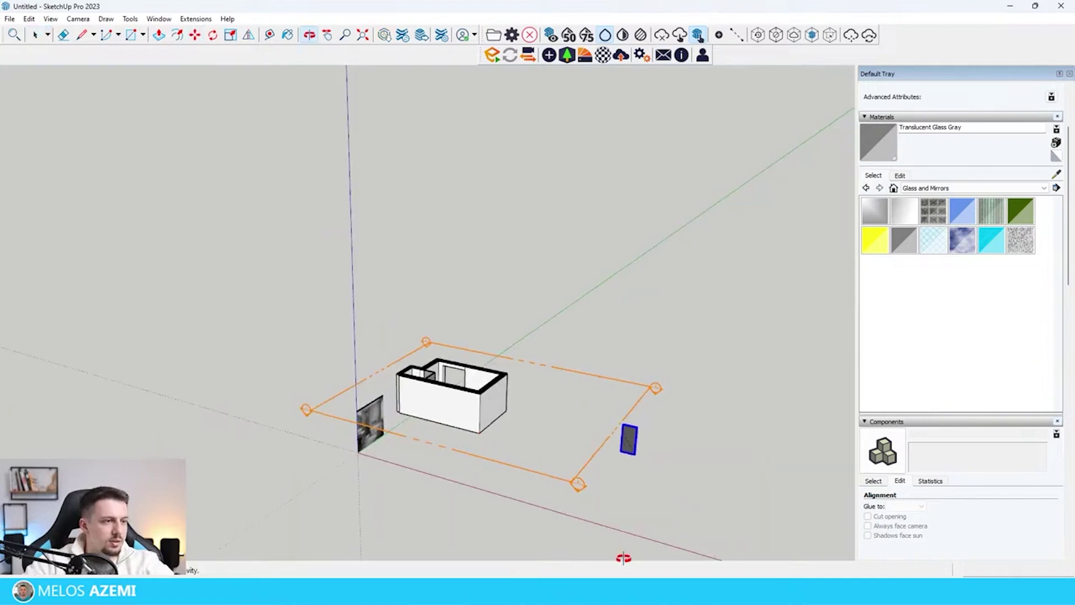
{"action": "scroll", "coordinate": [451, 364], "scroll_direction": "up", "scroll_amount": 3}
{"action": "scroll", "coordinate": [451, 364], "scroll_direction": "up", "scroll_amount": 8}
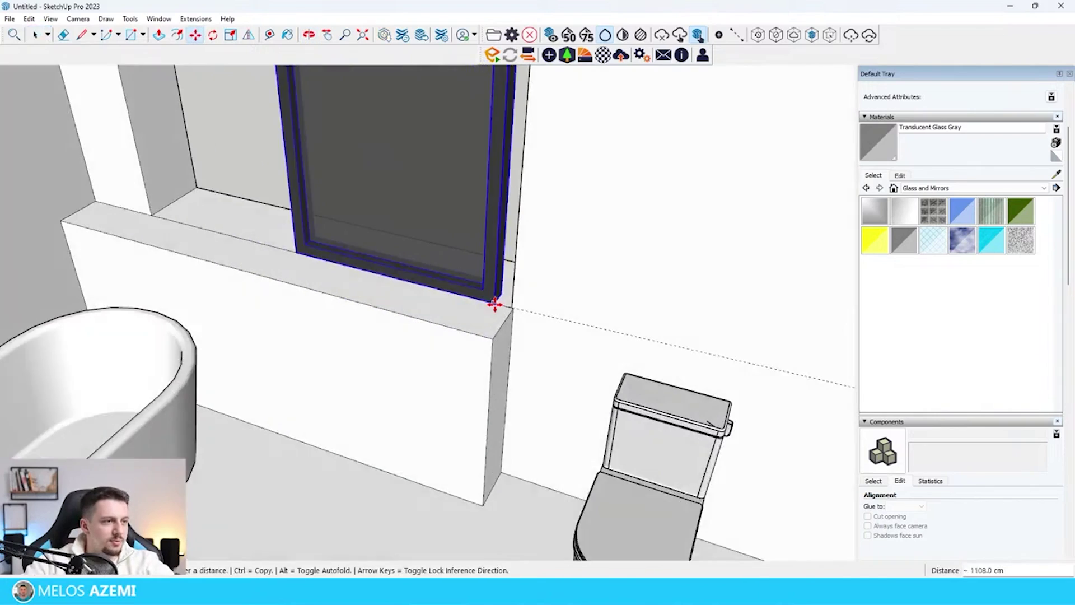
{"action": "scroll", "coordinate": [507, 307], "scroll_direction": "up", "scroll_amount": 5}
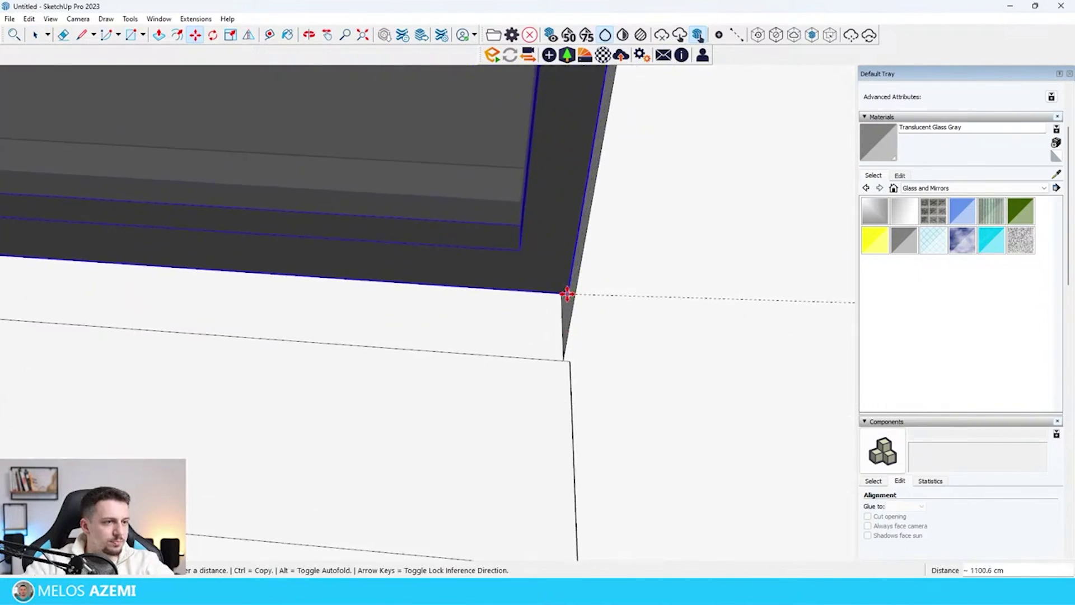
{"action": "left_click", "coordinate": [562, 318]}
{"action": "scroll", "coordinate": [408, 343], "scroll_direction": "down", "scroll_amount": 10}
{"action": "key", "text": "s"}
{"action": "scroll", "coordinate": [492, 281], "scroll_direction": "up", "scroll_amount": 5}
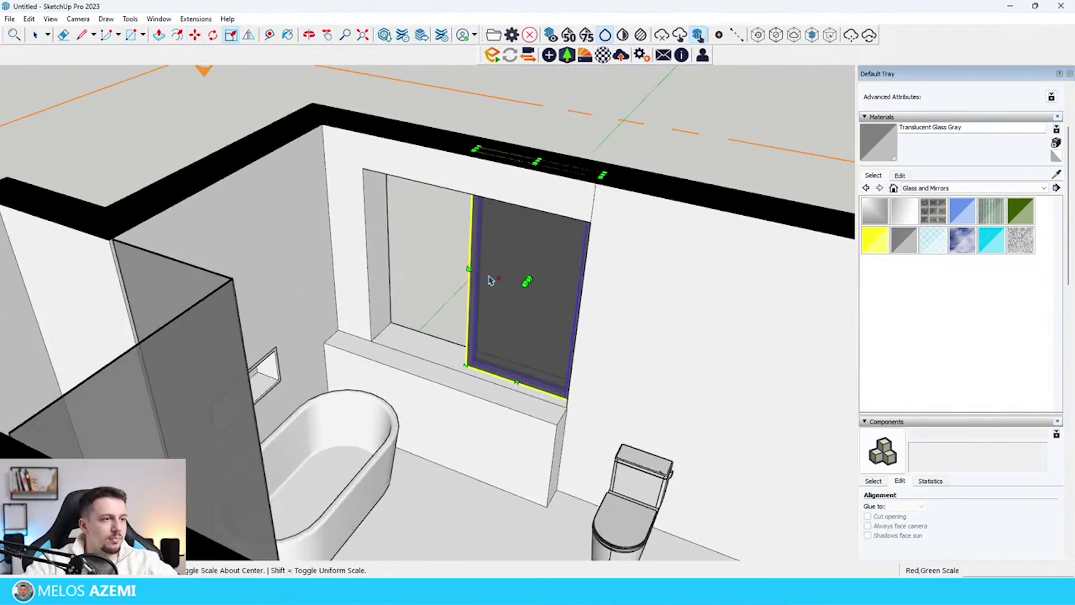
{"action": "scroll", "coordinate": [492, 269], "scroll_direction": "down", "scroll_amount": 8}
{"action": "scroll", "coordinate": [542, 334], "scroll_direction": "up", "scroll_amount": 10}
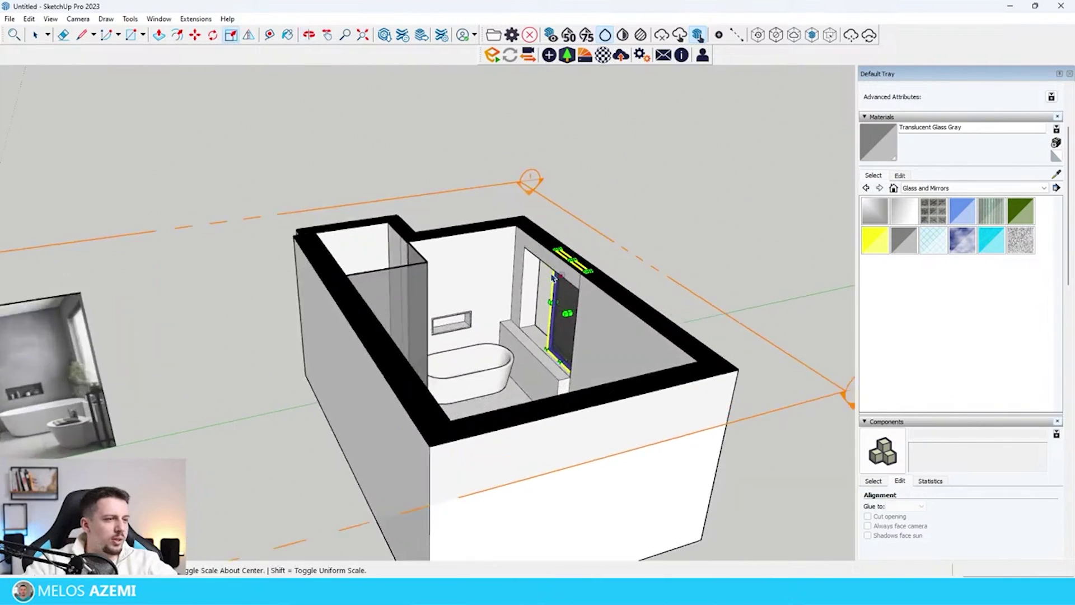
{"action": "scroll", "coordinate": [542, 336], "scroll_direction": "up", "scroll_amount": 5}
{"action": "key", "text": "space"}
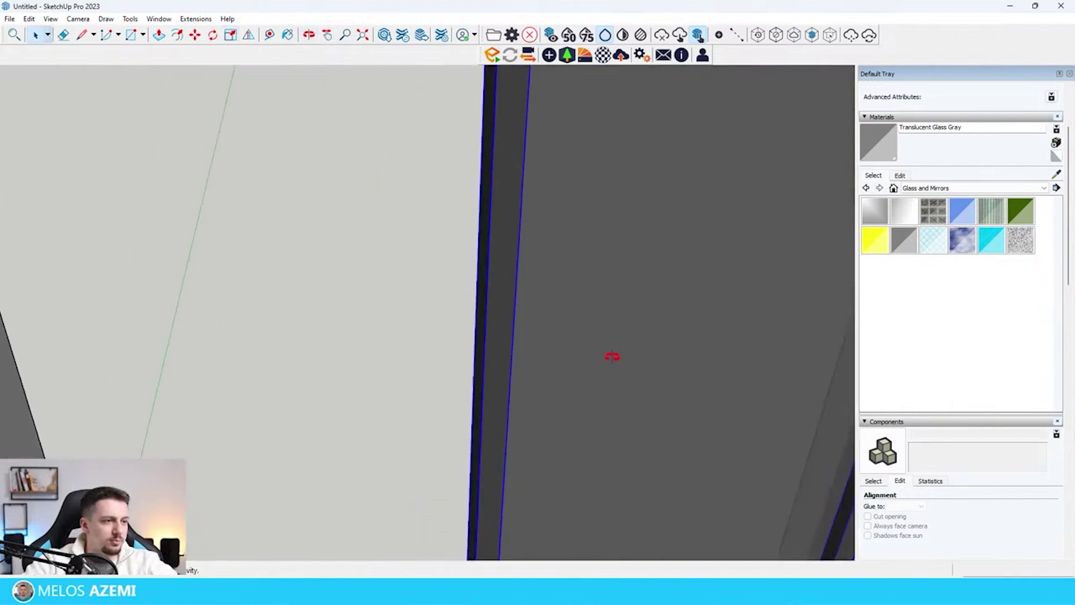
- Open the window for editing and pull its frame's outer side face across to the far side of the opening
{"action": "double_click", "coordinate": [506, 360]}
{"action": "left_click", "coordinate": [507, 341]}
{"action": "key", "text": "p"}
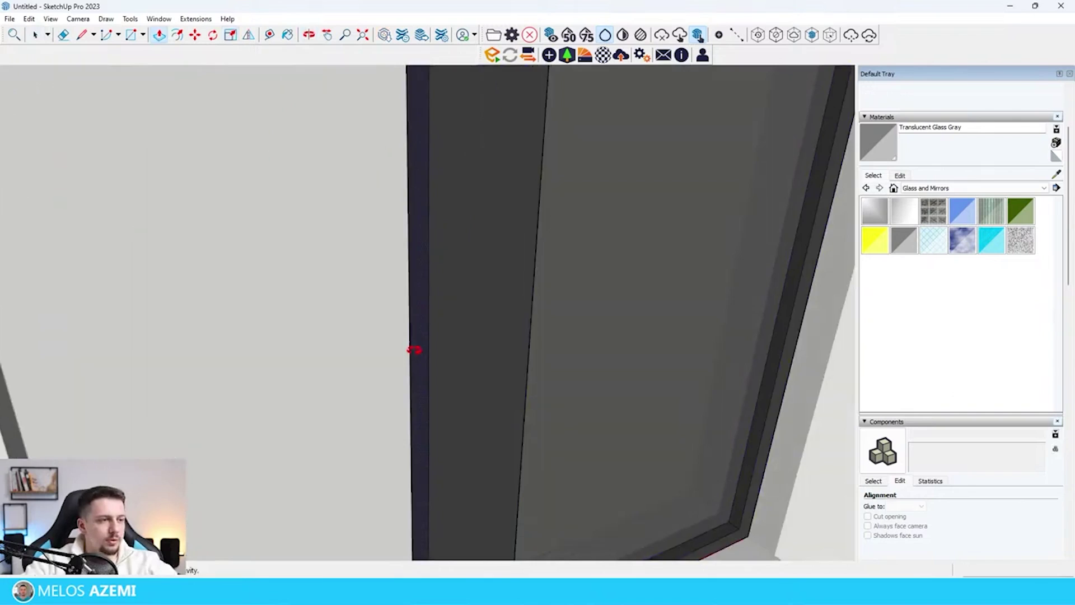
{"action": "scroll", "coordinate": [157, 406], "scroll_direction": "down", "scroll_amount": 10}
{"action": "scroll", "coordinate": [141, 415], "scroll_direction": "up", "scroll_amount": 6}
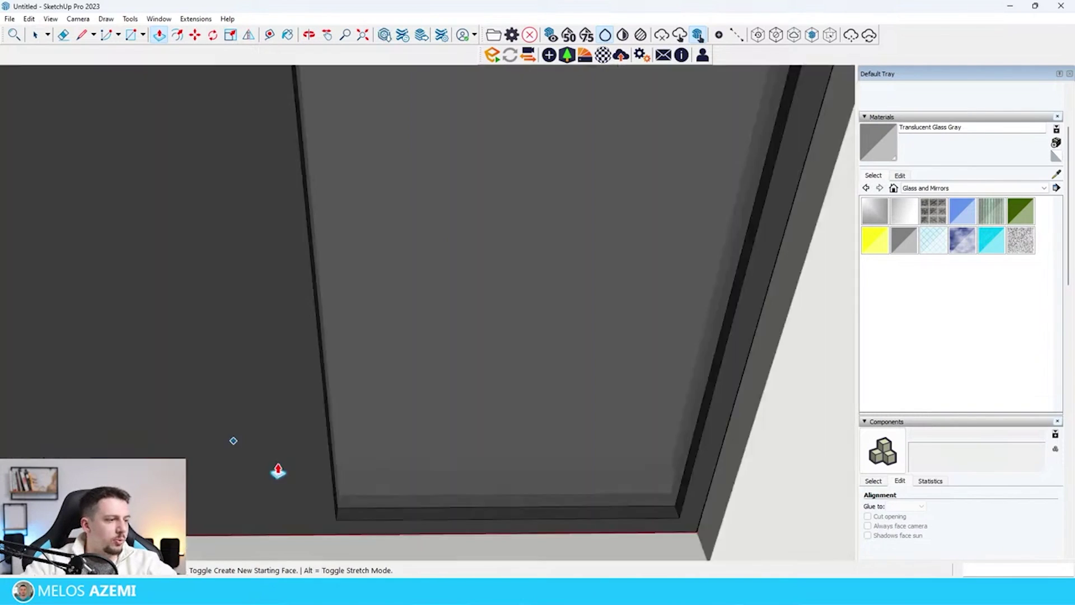
- Pull the inner side face of the window frame across about 85.1 cm, towards the frame's outer edge at the far side of the opening
{"action": "key", "text": "space"}
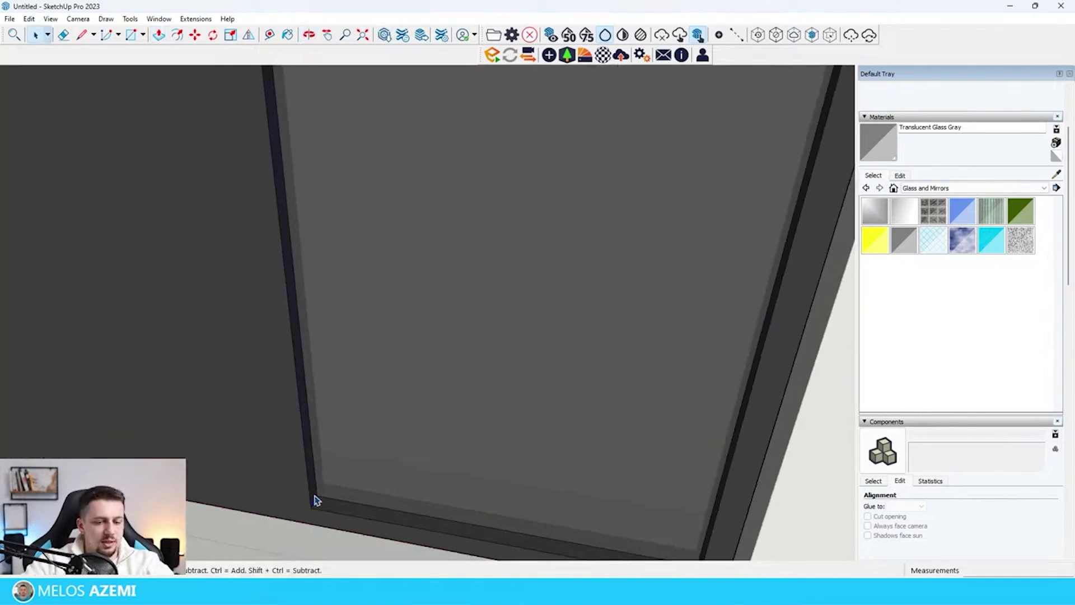
{"action": "key", "text": "p"}
{"action": "left_click", "coordinate": [314, 495]}
{"action": "scroll", "coordinate": [356, 483], "scroll_direction": "down", "scroll_amount": 5}
{"action": "scroll", "coordinate": [137, 460], "scroll_direction": "up", "scroll_amount": 5}
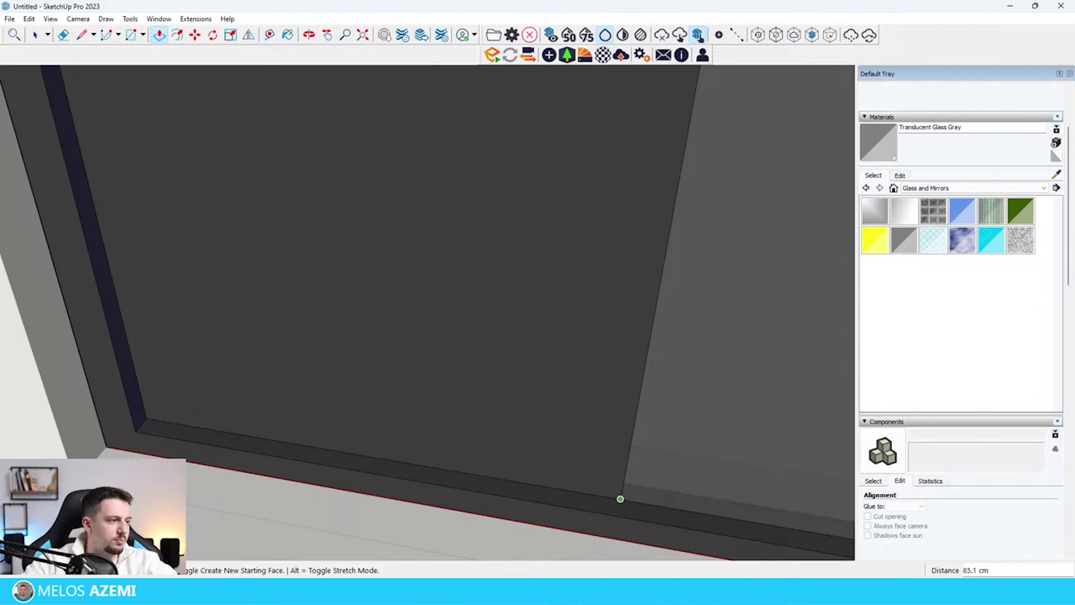
{"action": "left_click", "coordinate": [137, 459]}
{"action": "middle_click_drag", "start_coordinate": [410, 444], "coordinate": [45, 455]}
{"action": "key", "text": "space"}
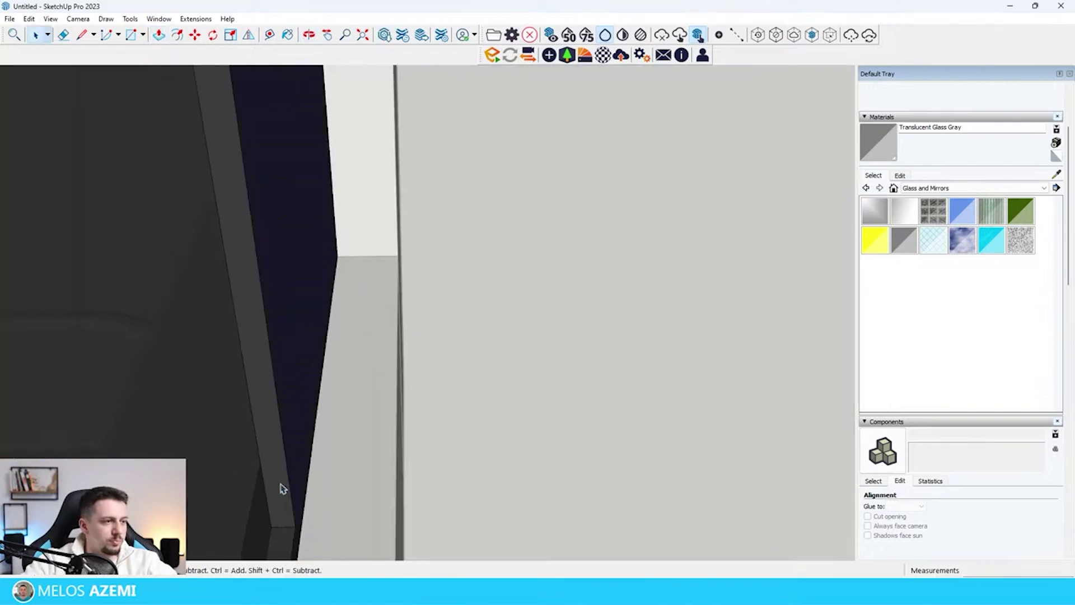
- Pull the matching inner face across on the other side of the window and finish editing the window
{"action": "left_click", "coordinate": [279, 490]}
{"action": "middle_click_drag", "start_coordinate": [695, 426], "coordinate": [515, 317]}
{"action": "scroll", "coordinate": [368, 284], "scroll_direction": "down", "scroll_amount": 3}
{"action": "left_click", "coordinate": [377, 290]}
{"action": "scroll", "coordinate": [446, 287], "scroll_direction": "up", "scroll_amount": 2}
{"action": "key", "text": "space"}
{"action": "key", "text": "Escape"}
{"action": "scroll", "coordinate": [396, 405], "scroll_direction": "down", "scroll_amount": 10}
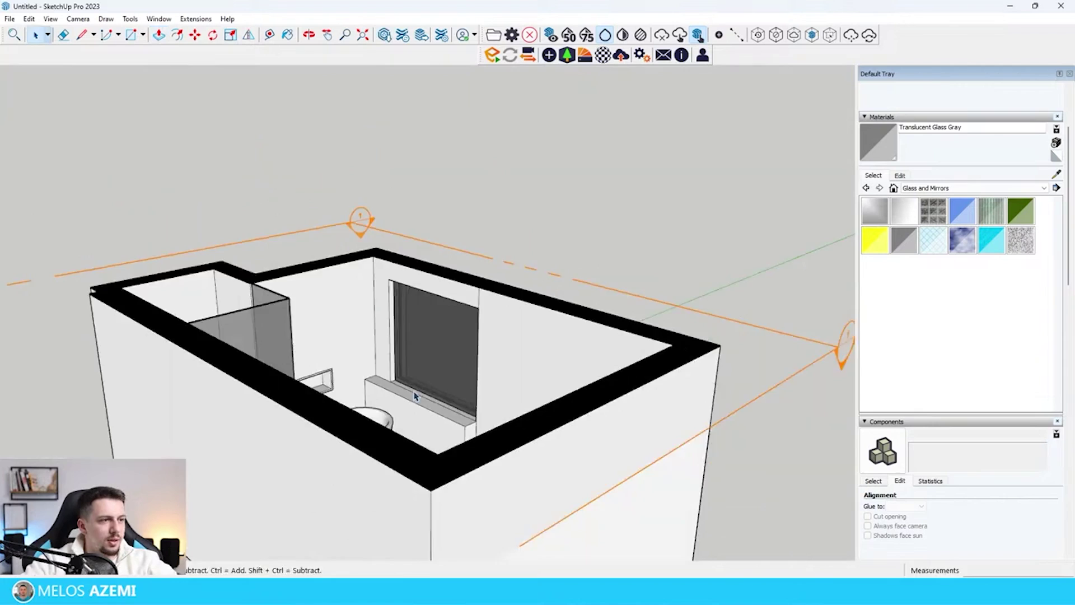
- Move the dark venetian blind into the window recess, snapping its upper corner to the opening's upper corner
{"action": "middle_click_drag", "start_coordinate": [414, 395], "coordinate": [486, 298]}
{"action": "scroll", "coordinate": [588, 242], "scroll_direction": "down", "scroll_amount": 3}
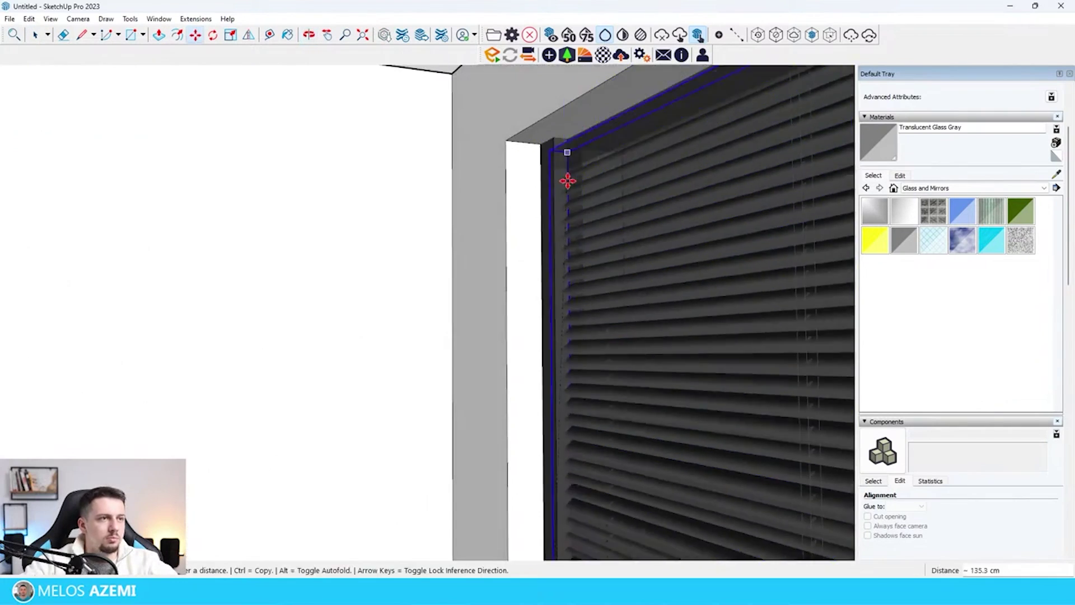
{"action": "scroll", "coordinate": [567, 179], "scroll_direction": "up", "scroll_amount": 2}
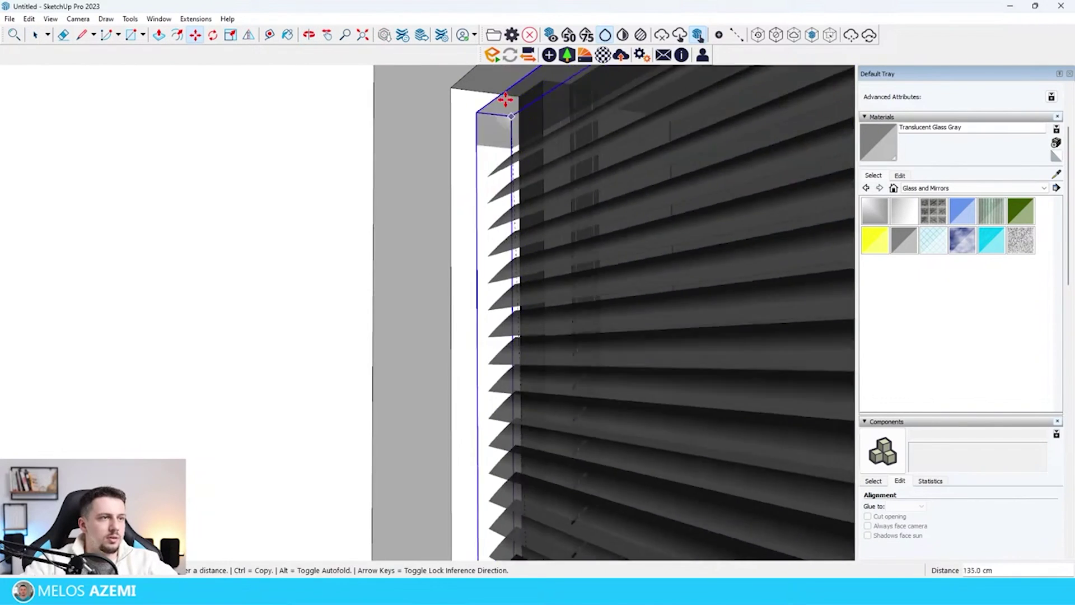
{"action": "left_click", "coordinate": [503, 95]}
{"action": "scroll", "coordinate": [515, 140], "scroll_direction": "down", "scroll_amount": 8}
{"action": "scroll", "coordinate": [401, 218], "scroll_direction": "up", "scroll_amount": 6}
{"action": "scroll", "coordinate": [540, 214], "scroll_direction": "down", "scroll_amount": 6}
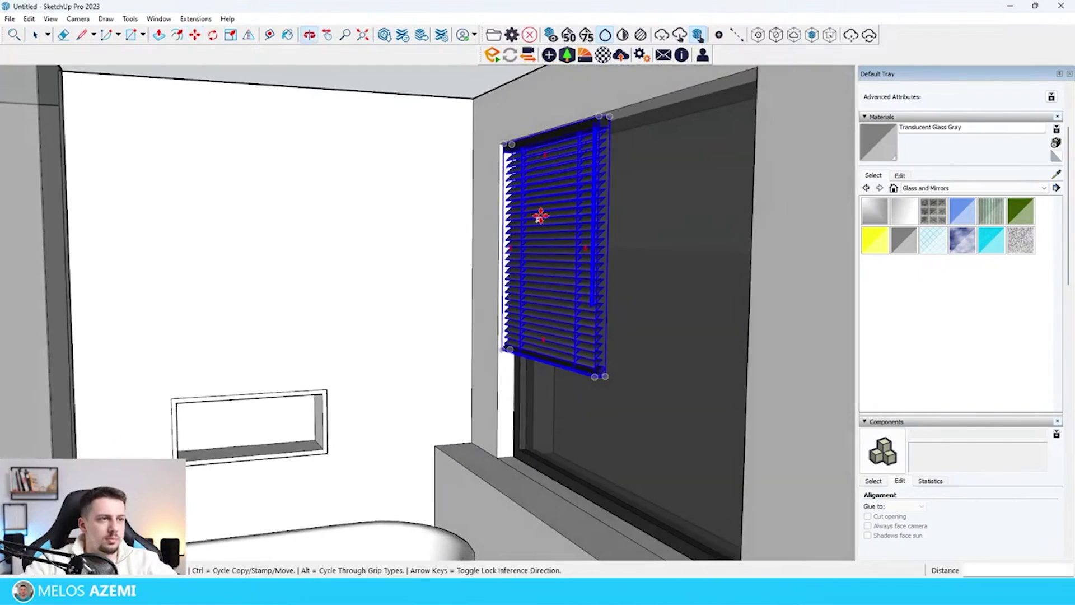
- Scale the blind uniformly by about 1.50 from its lower corner, then widen it by about 1.32 to fill the window opening
{"action": "key", "text": "s"}
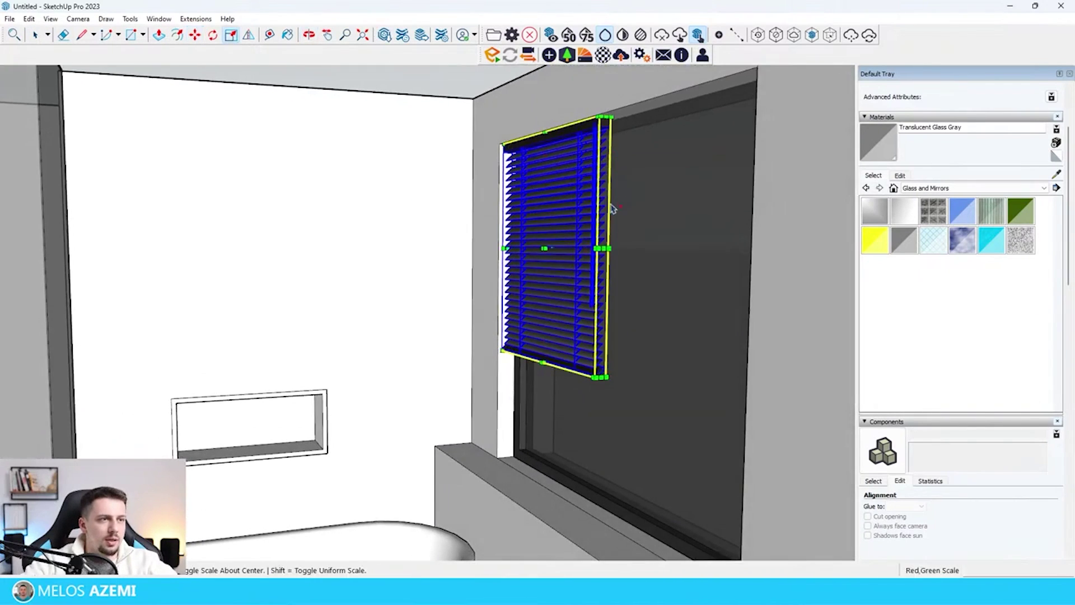
{"action": "left_click", "coordinate": [607, 379]}
{"action": "scroll", "coordinate": [767, 524], "scroll_direction": "down", "scroll_amount": 2}
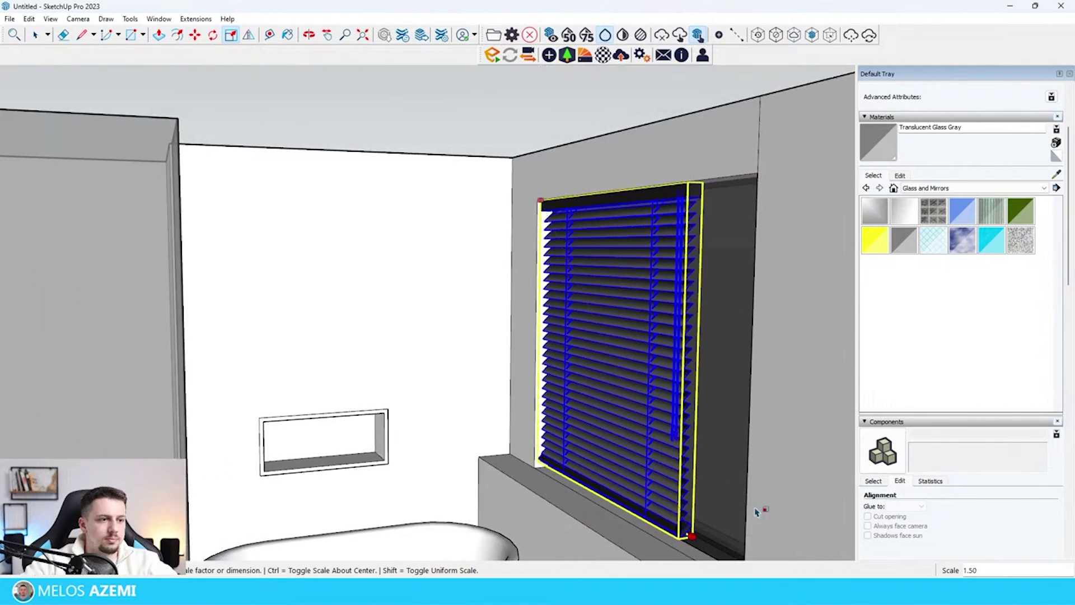
{"action": "left_click", "coordinate": [756, 511]}
{"action": "left_click", "coordinate": [697, 365]}
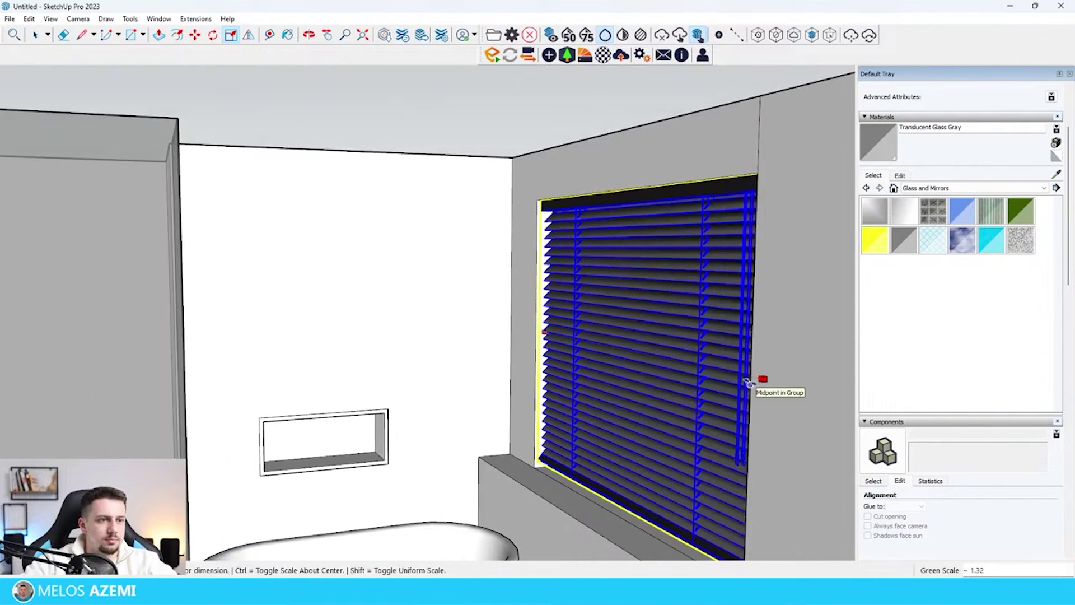
{"action": "left_click", "coordinate": [758, 374]}
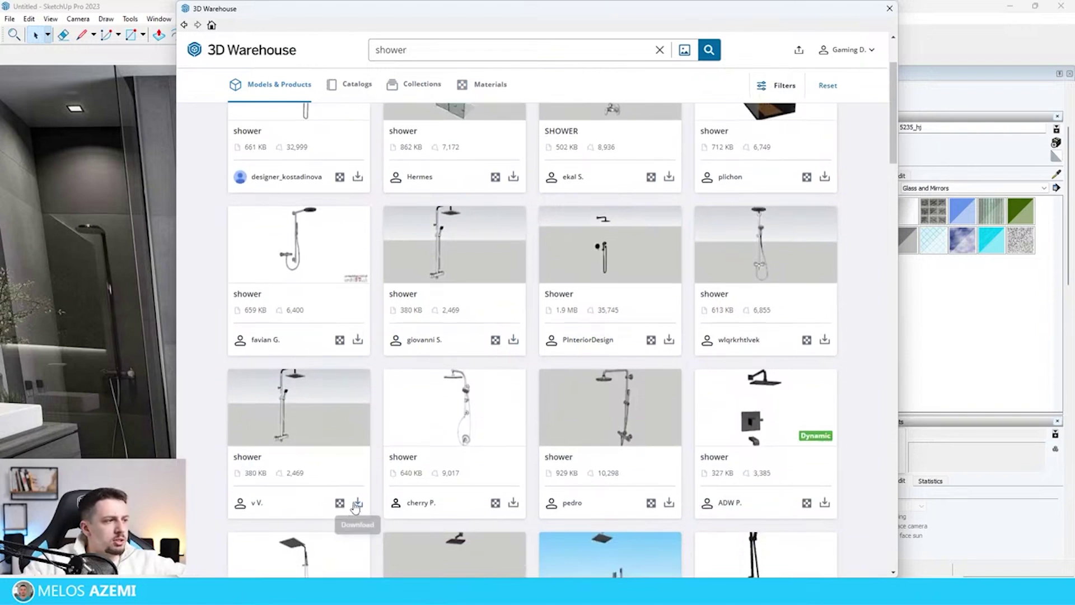
- Choose the 380 KB rail shower with overhead head in the 3D Warehouse shower results and load it into the model
{"action": "scroll", "coordinate": [364, 426], "scroll_direction": "down", "scroll_amount": 3}
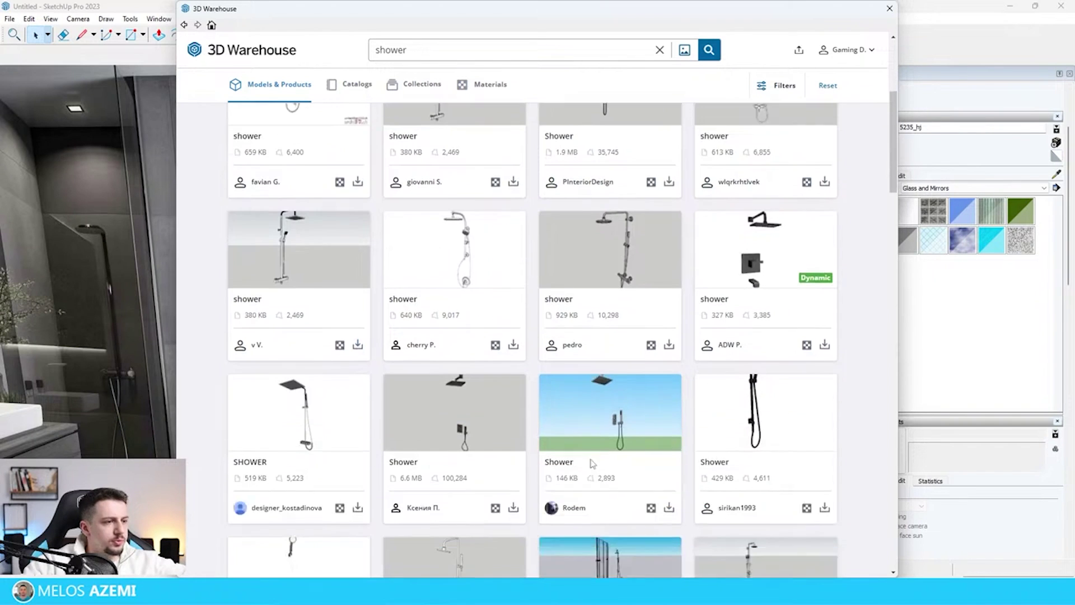
{"action": "left_click", "coordinate": [358, 335]}
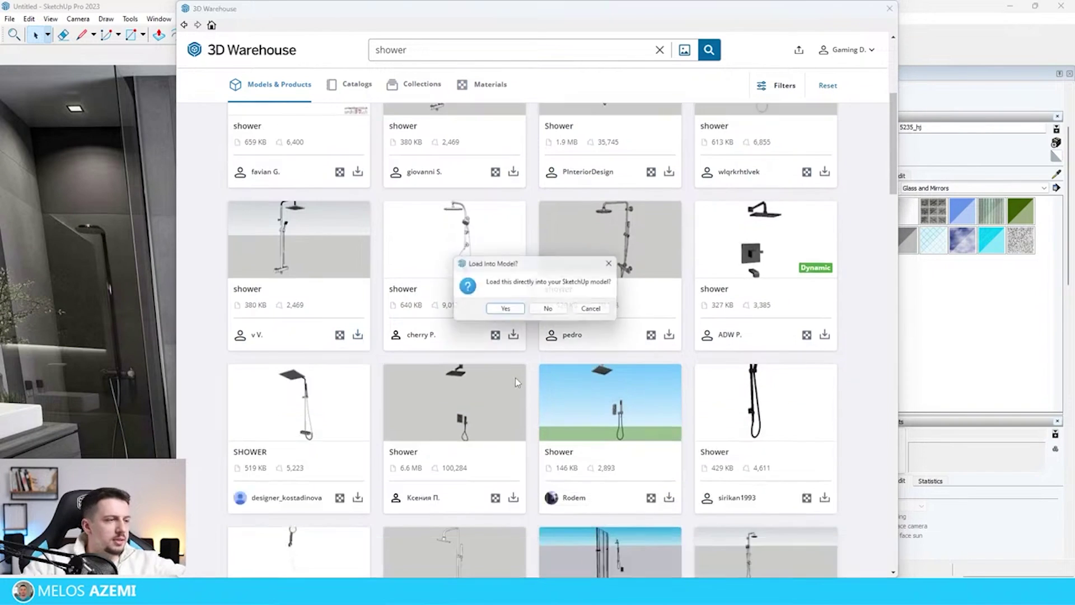
{"action": "left_click", "coordinate": [507, 311]}
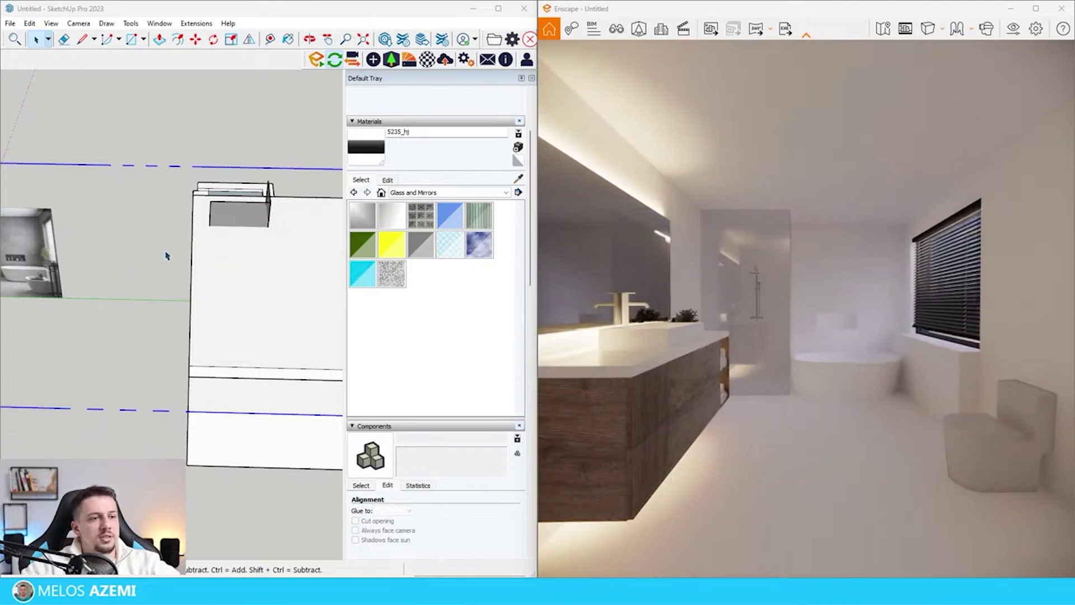
- In Enscape's visual settings, set the output resolution to a custom 1080 × 1350
{"action": "left_click", "coordinate": [1012, 33]}
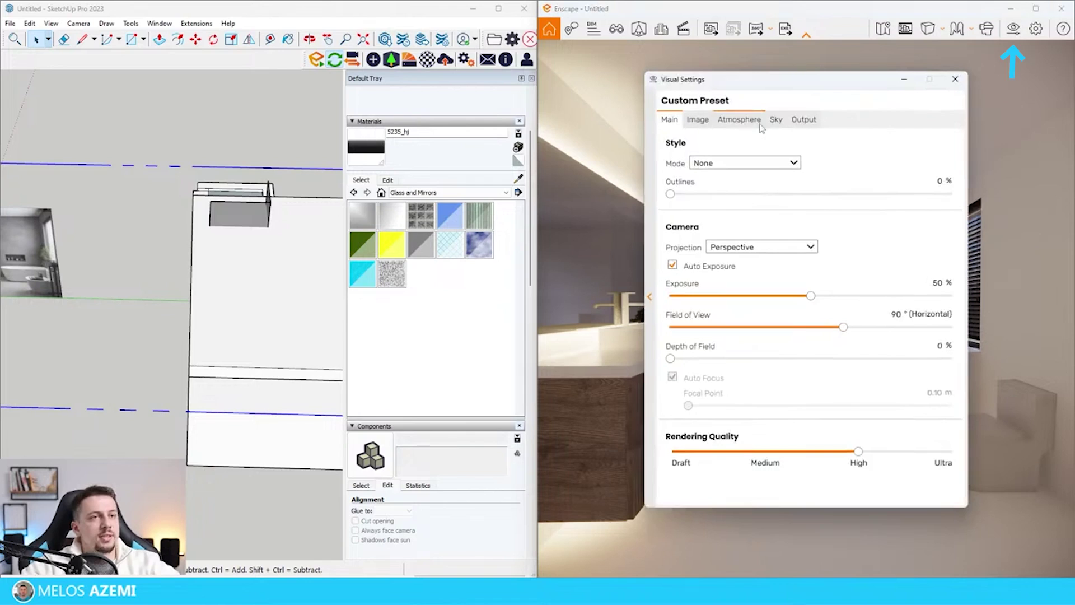
{"action": "mouse_move", "coordinate": [772, 78]}
{"action": "left_mouse_down"}
{"action": "mouse_move", "coordinate": [291, 63]}
{"action": "mouse_move", "coordinate": [320, 70]}
{"action": "left_mouse_up"}
{"action": "left_click", "coordinate": [351, 111]}
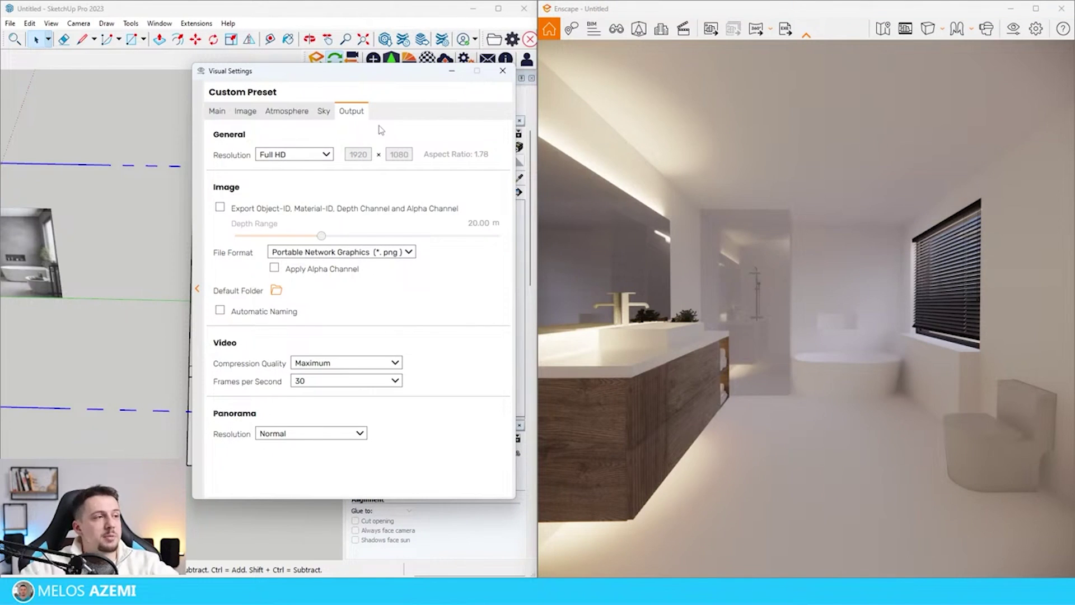
{"action": "left_click", "coordinate": [284, 159]}
{"action": "left_click", "coordinate": [275, 230]}
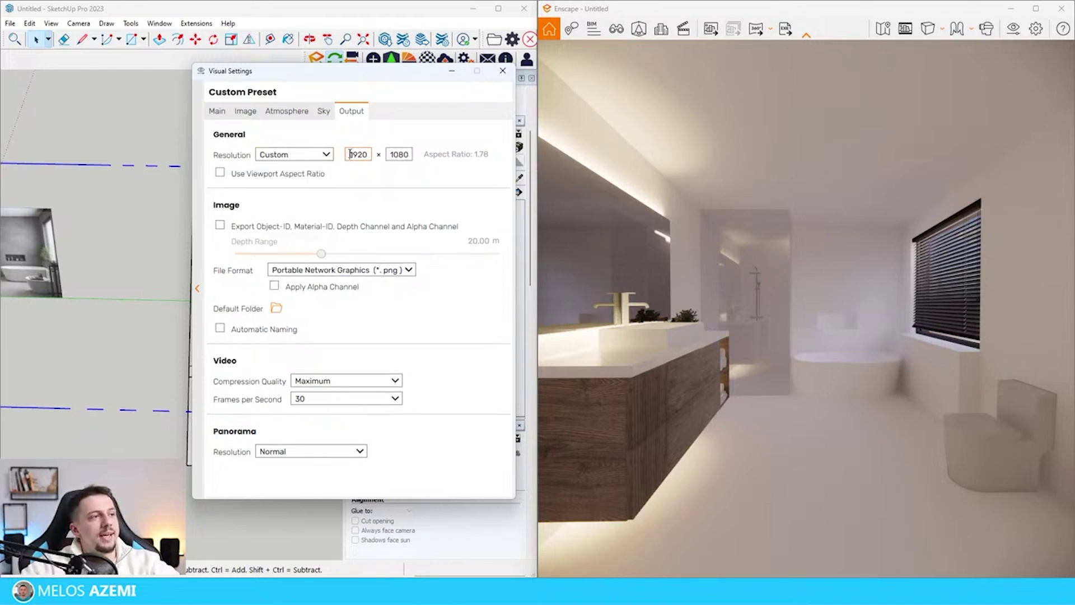
{"action": "type", "text": "1080"}
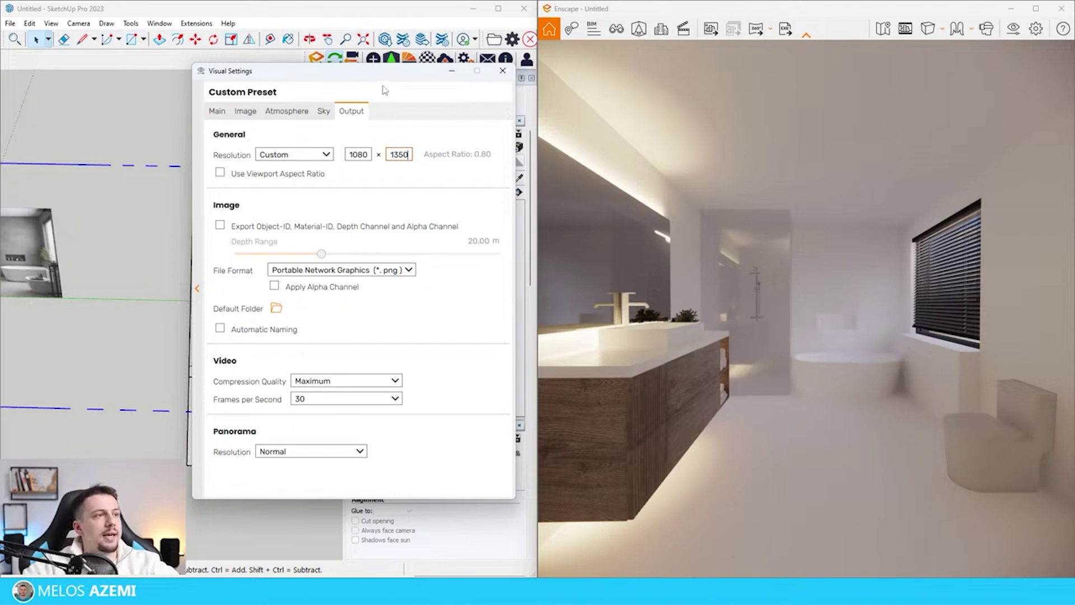
- Set the render camera's horizontal field of view to 65° and adjust the framing of the bathroom
{"action": "left_click", "coordinate": [217, 111]}
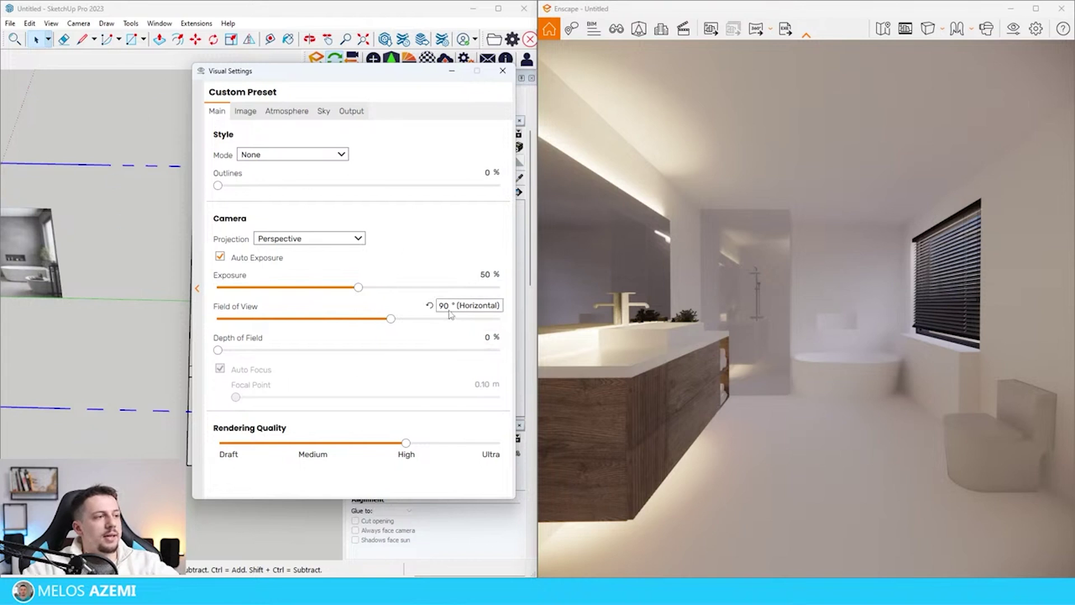
{"action": "type", "text": "5"}
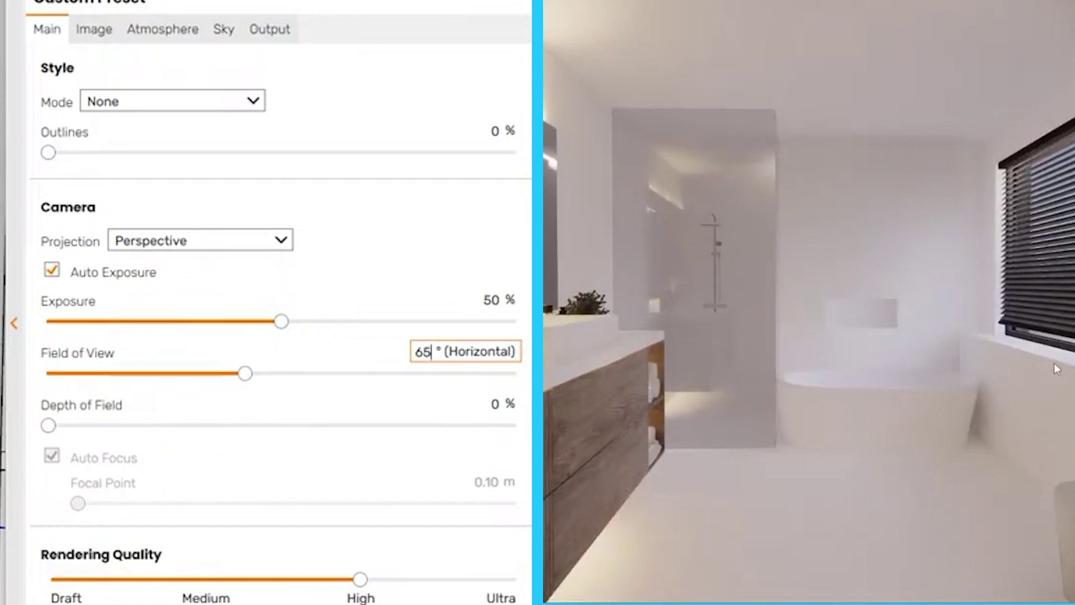
{"action": "left_click", "coordinate": [1057, 368]}
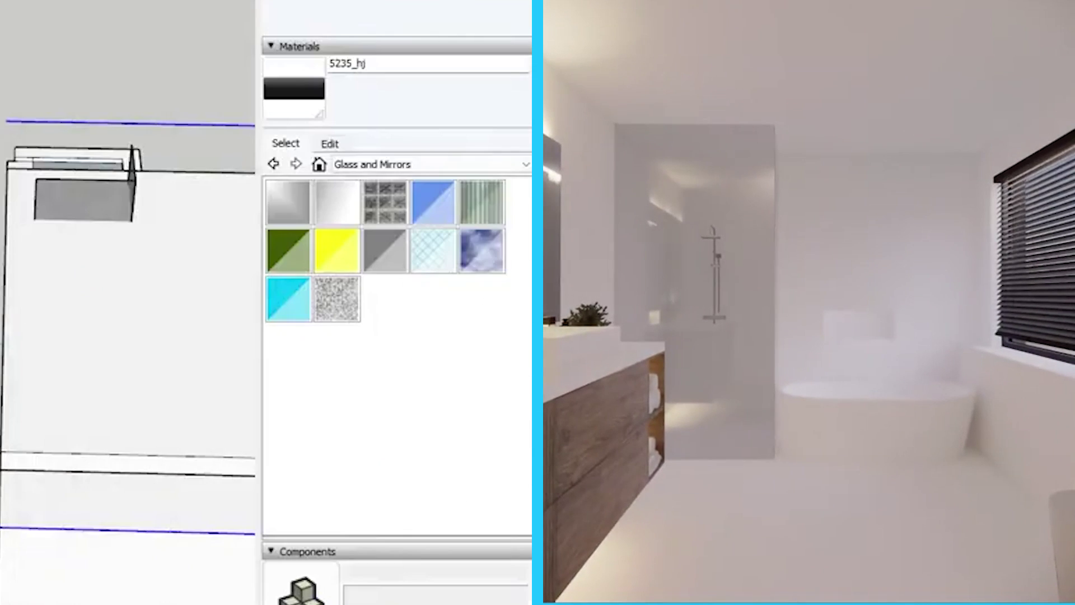
{"action": "scroll", "coordinate": [101, 202], "scroll_direction": "up", "scroll_amount": 5}
{"action": "scroll", "coordinate": [280, 347], "scroll_direction": "down", "scroll_amount": 4}
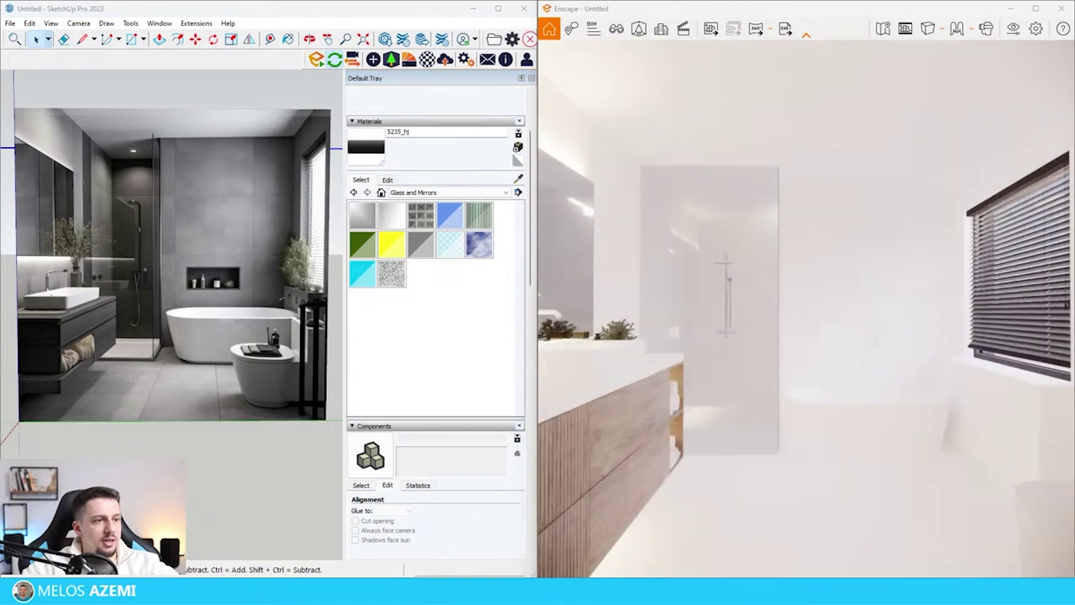
- Set the horizontal field of view to 70°, the camera projection to Two-Point and the rendering quality to Ultra
{"action": "left_click", "coordinate": [1017, 31]}
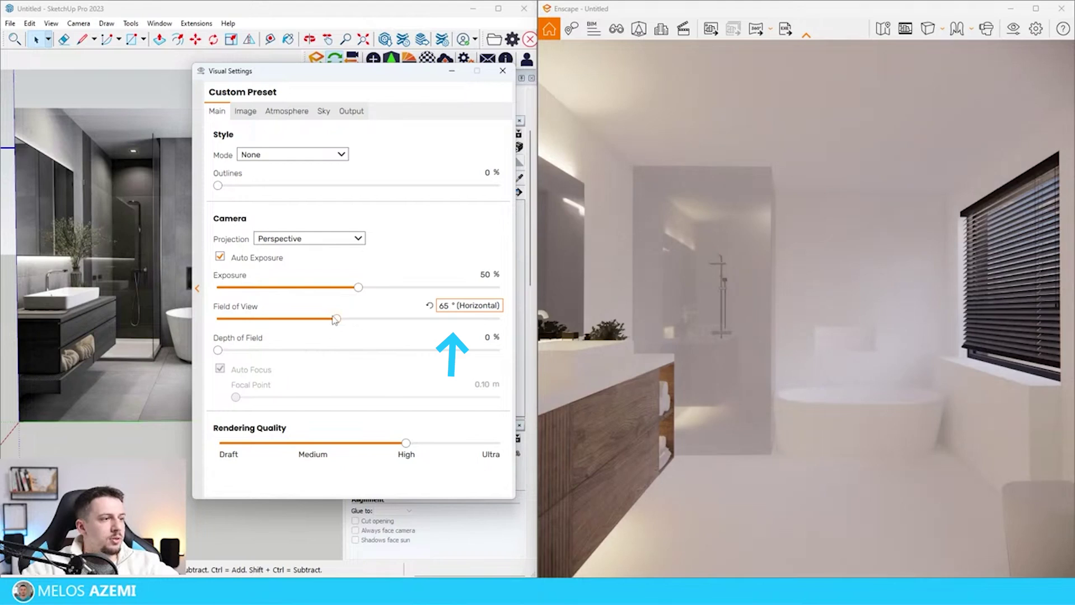
{"action": "left_click_drag", "start_coordinate": [335, 319], "coordinate": [349, 326]}
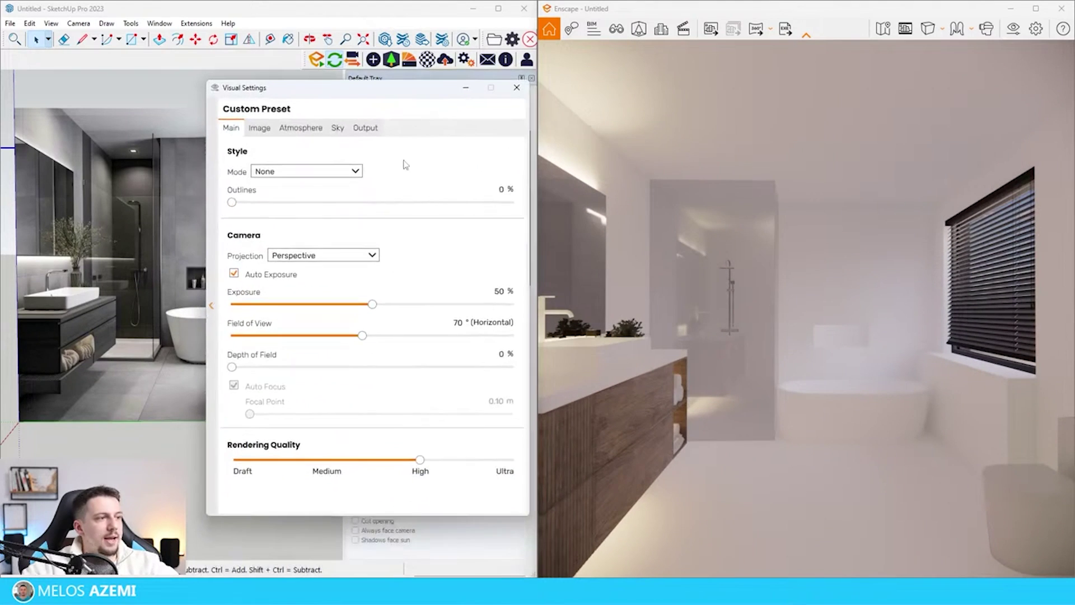
{"action": "left_click", "coordinate": [367, 256]}
{"action": "left_click", "coordinate": [331, 281]}
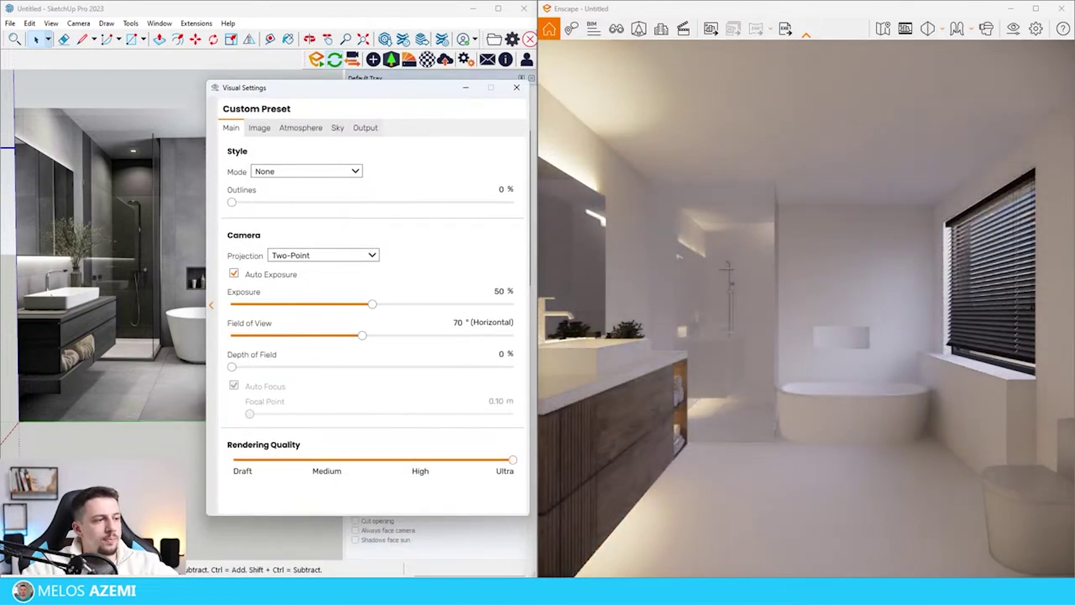
- Save the current render camera as a new view named "cAMERA 1", keeping the sun position, and close the view manager
{"action": "left_click", "coordinate": [616, 29]}
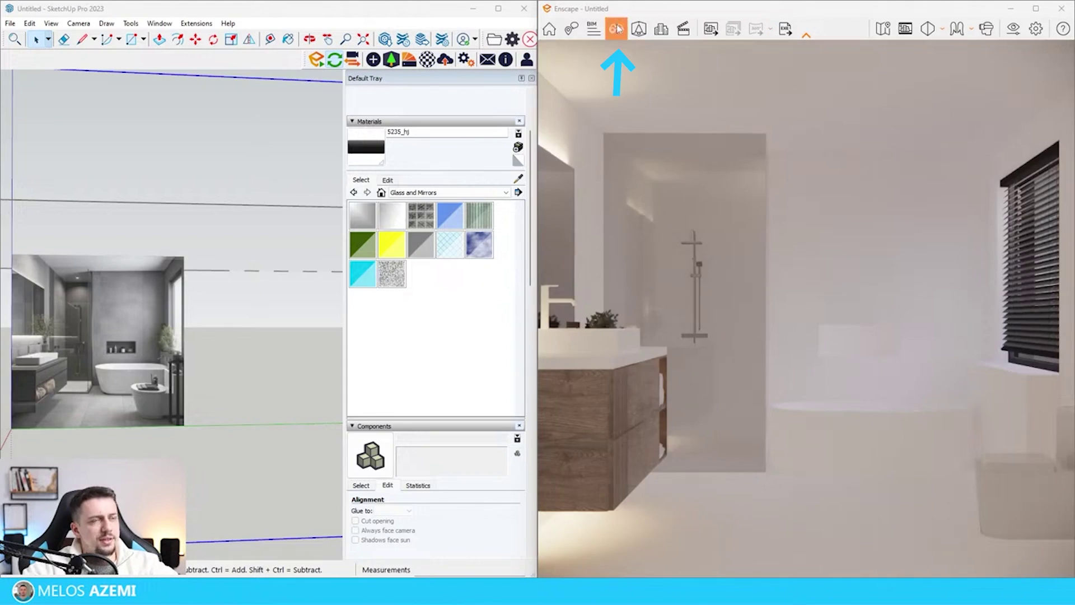
{"action": "left_click", "coordinate": [677, 565]}
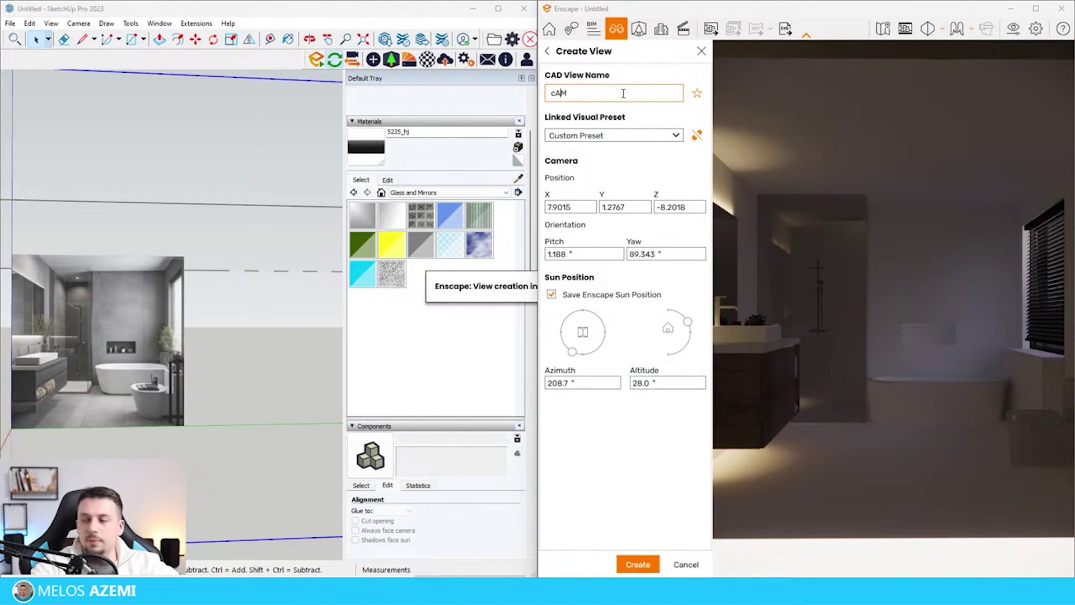
{"action": "left_click", "coordinate": [639, 564]}
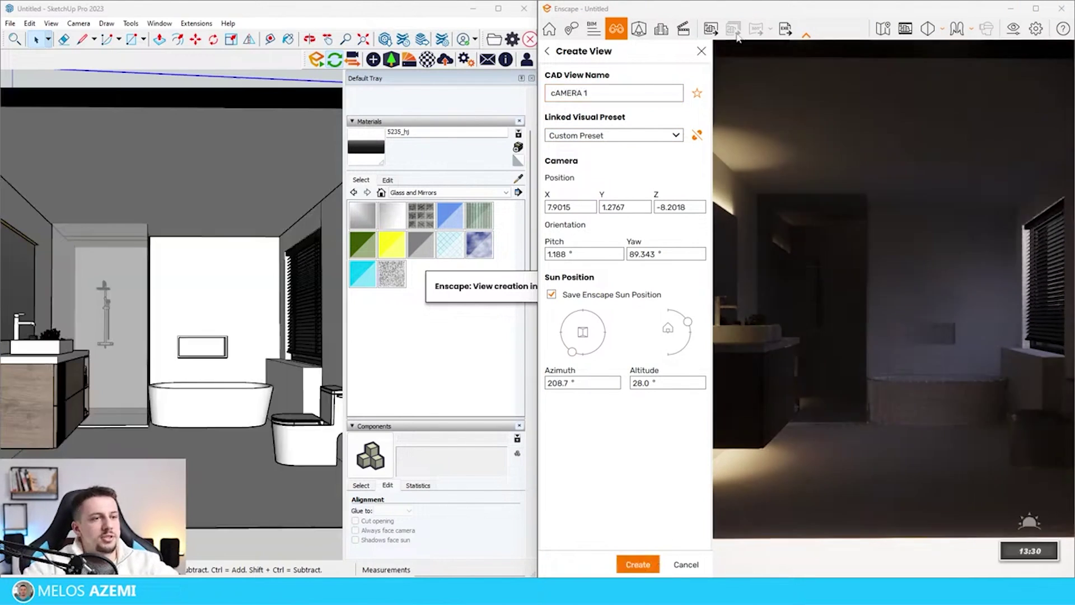
{"action": "left_click", "coordinate": [702, 52]}
- Examine the sectioned bathroom and its shower enclosure in the model alongside the live render
{"action": "scroll", "coordinate": [61, 331], "scroll_direction": "down", "scroll_amount": 8}
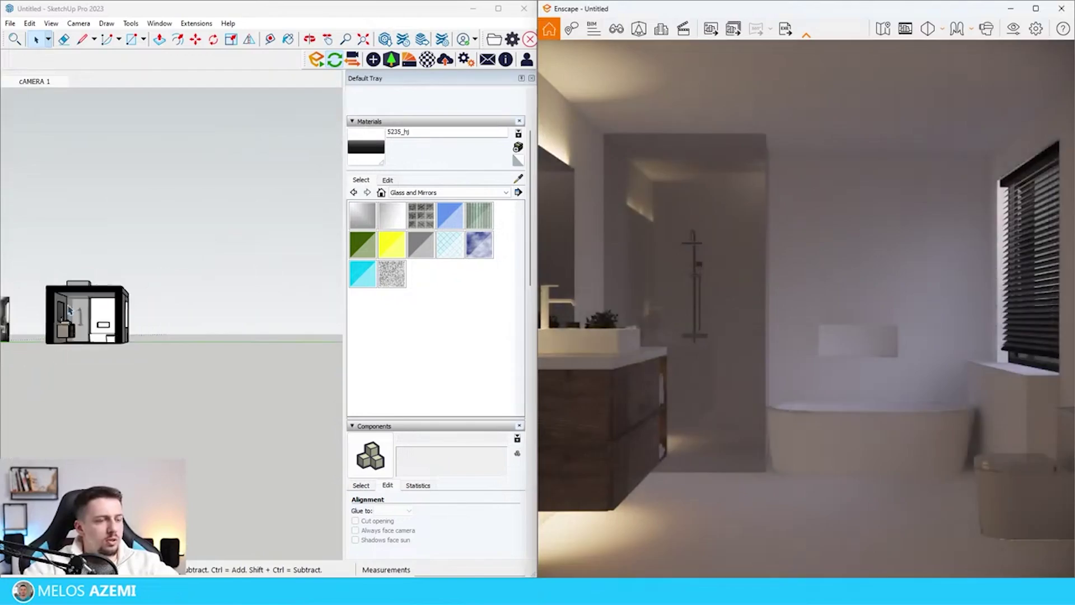
{"action": "scroll", "coordinate": [103, 339], "scroll_direction": "up", "scroll_amount": 8}
{"action": "scroll", "coordinate": [195, 327], "scroll_direction": "down", "scroll_amount": 6}
{"action": "middle_click_drag", "start_coordinate": [194, 326], "coordinate": [199, 330]}
{"action": "scroll", "coordinate": [216, 322], "scroll_direction": "up", "scroll_amount": 4}
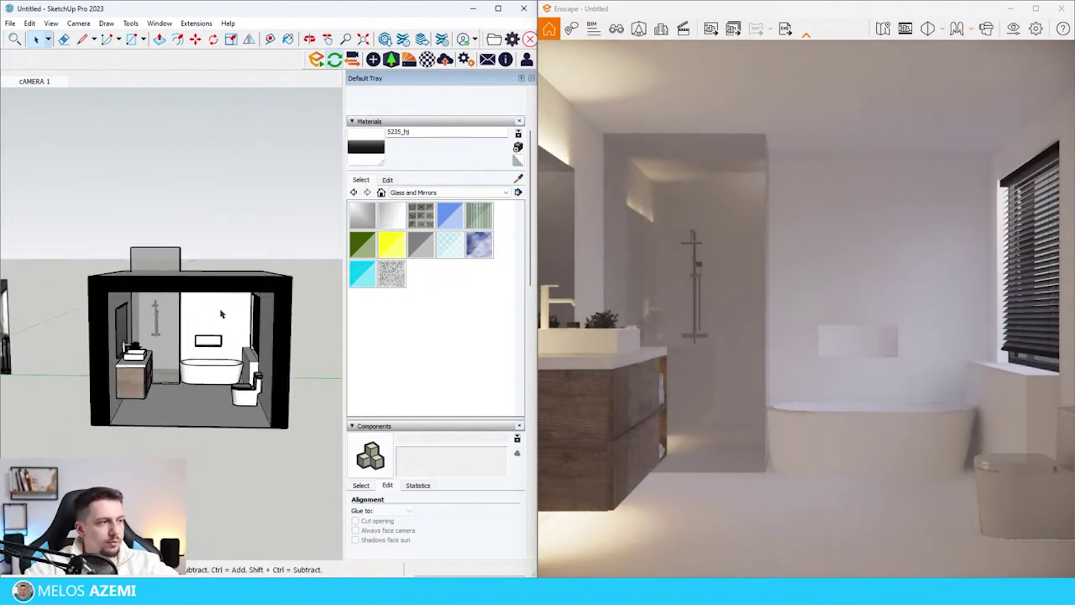
{"action": "scroll", "coordinate": [222, 314], "scroll_direction": "down", "scroll_amount": 5}
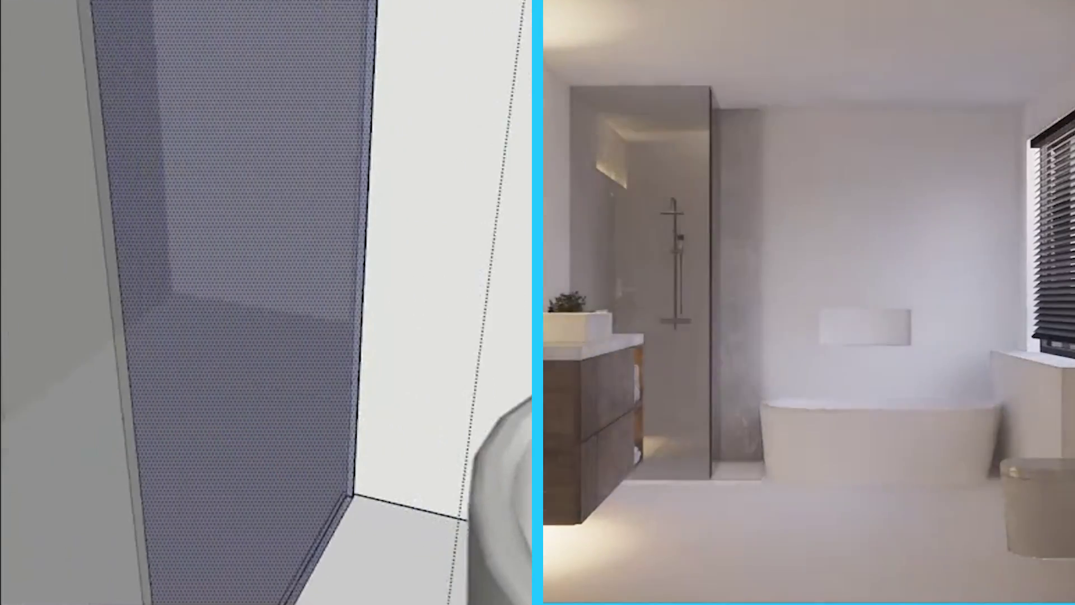
{"action": "scroll", "coordinate": [413, 468], "scroll_direction": "down", "scroll_amount": 3}
{"action": "middle_click_drag", "start_coordinate": [422, 462], "coordinate": [430, 310], "text": "shift"}
{"action": "scroll", "coordinate": [406, 522], "scroll_direction": "up", "scroll_amount": 4}
{"action": "key", "text": "space"}
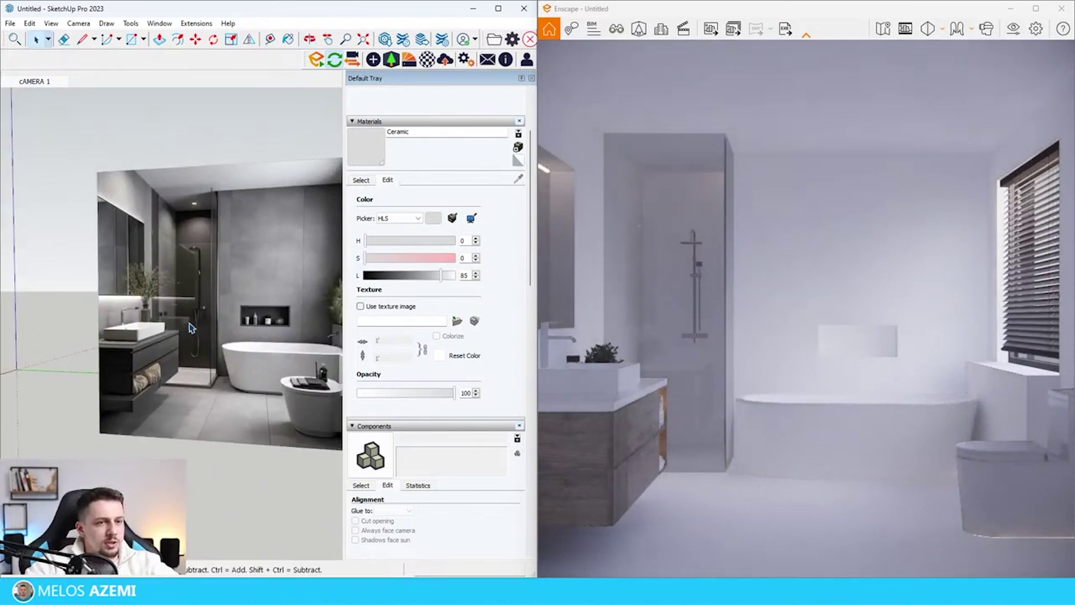
- Draw a narrow rectangle along the bottom edge of the outer wall face, ending at the vertical edge, and select the resulting strip
{"action": "scroll", "coordinate": [190, 328], "scroll_direction": "up", "scroll_amount": 5}
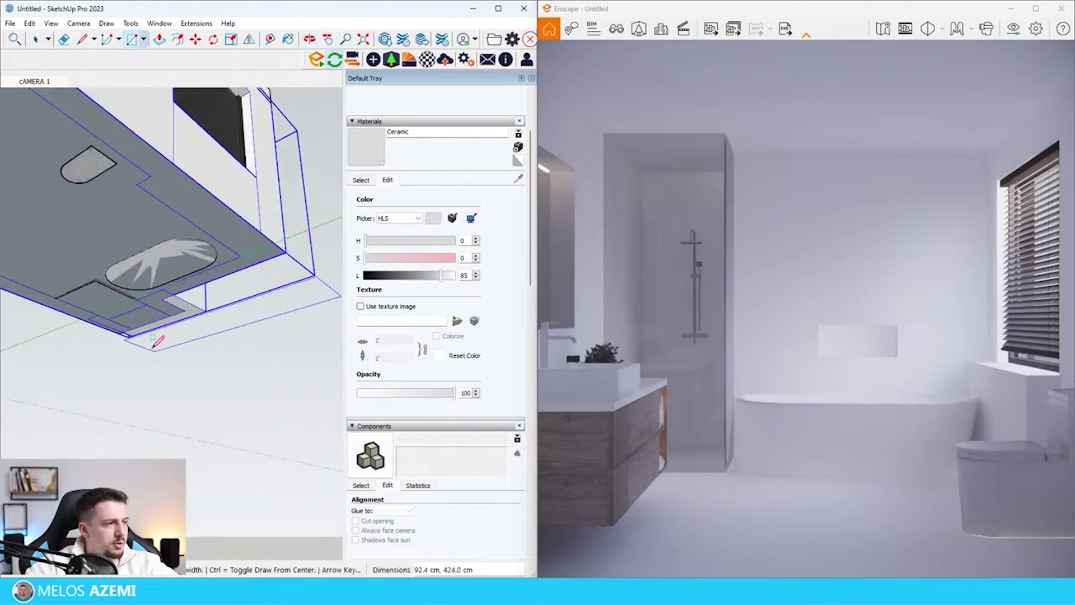
{"action": "scroll", "coordinate": [154, 346], "scroll_direction": "up", "scroll_amount": 5}
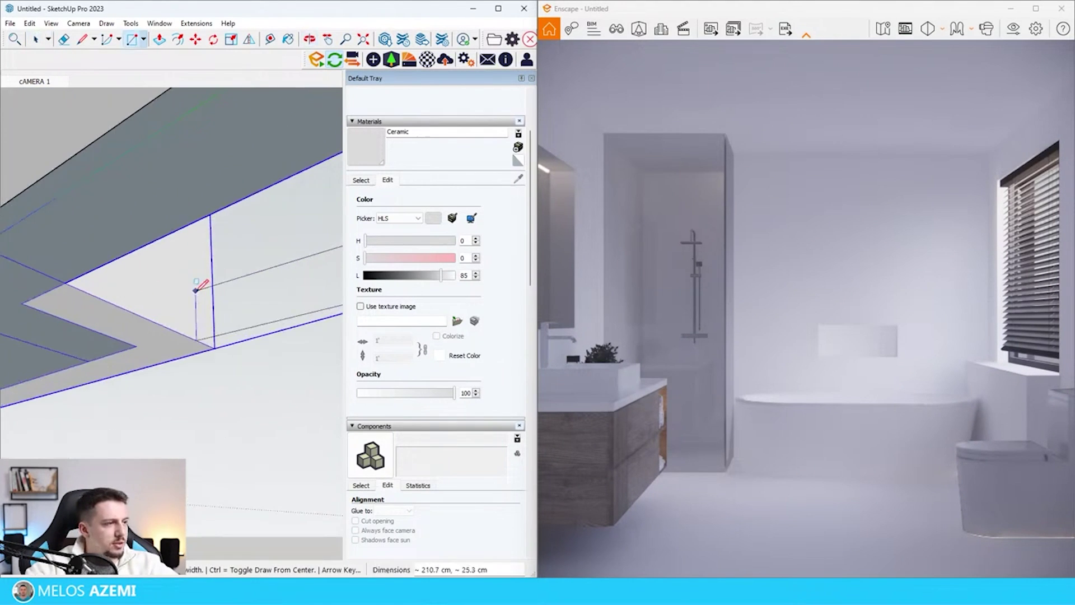
{"action": "left_click", "coordinate": [214, 323]}
{"action": "key", "text": "space"}
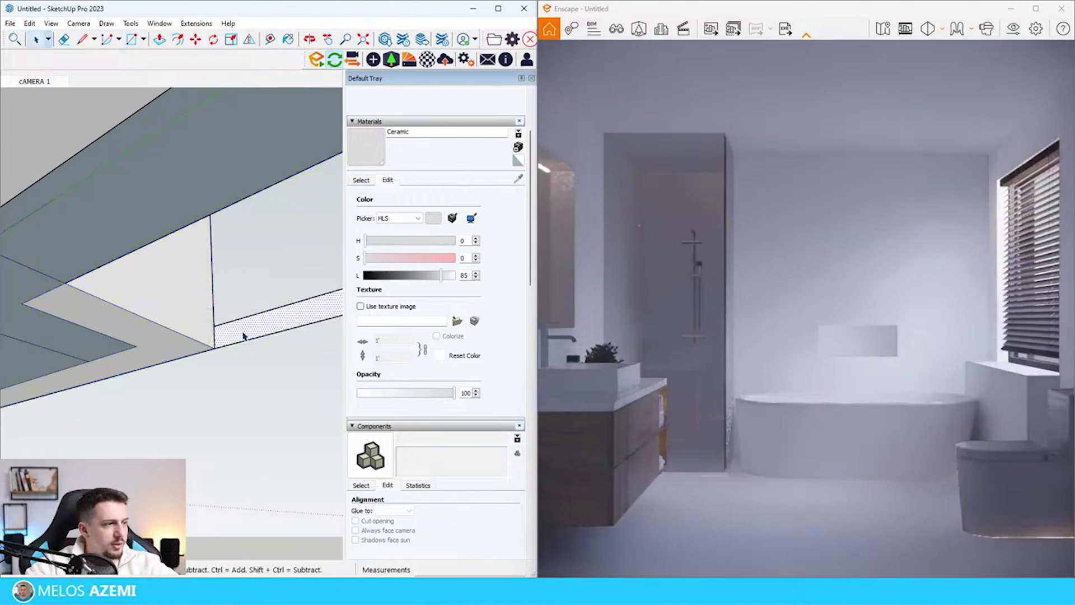
- Move the selected strip down until its upper corner meets the bottom corner of the outer wall
{"action": "left_click", "coordinate": [241, 331]}
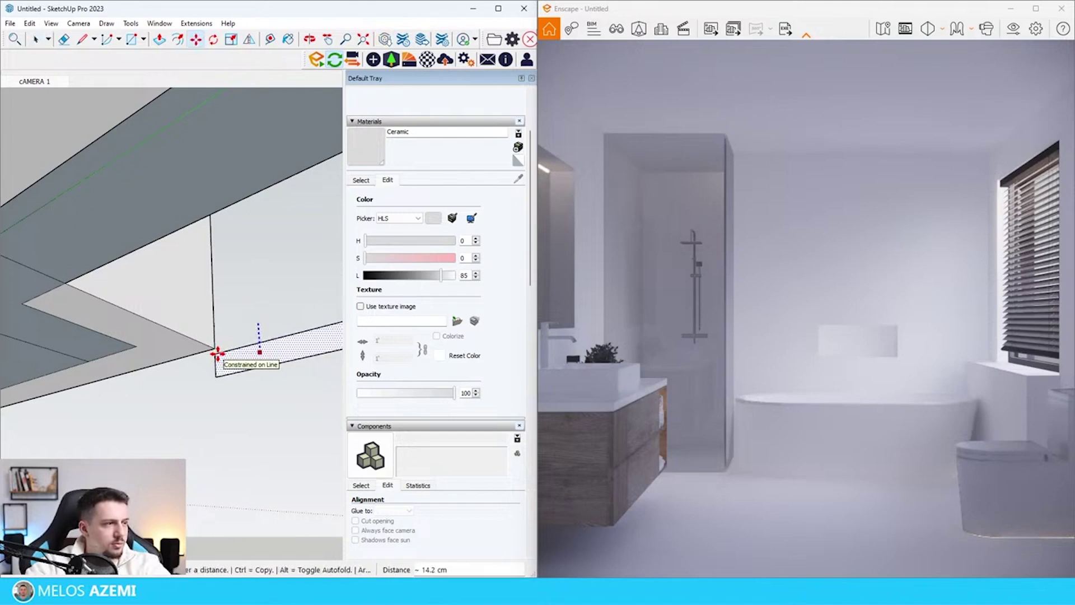
{"action": "left_click", "coordinate": [216, 350]}
{"action": "scroll", "coordinate": [205, 349], "scroll_direction": "up", "scroll_amount": 5}
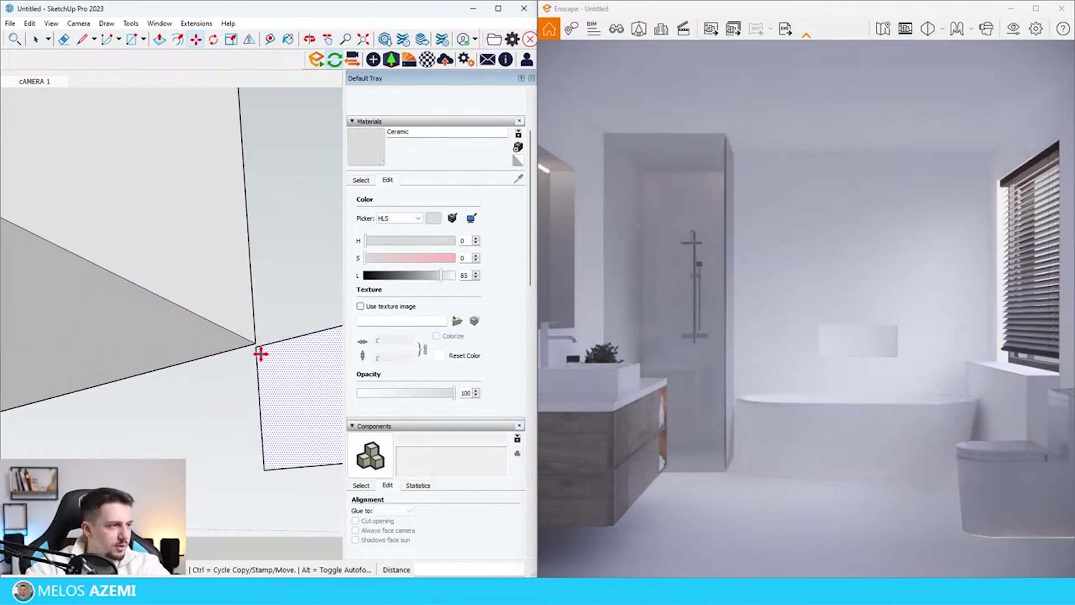
{"action": "left_click", "coordinate": [257, 343]}
{"action": "key", "text": "space"}
{"action": "key", "text": "p"}
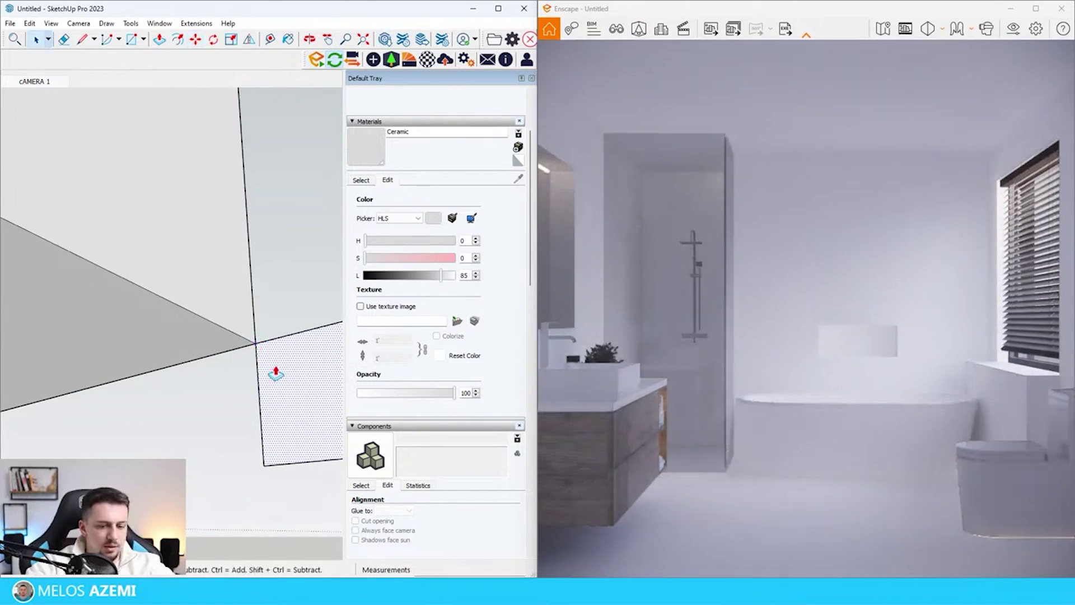
- Push/Pull the strip into a flat slab beneath the room, using the front wall corner as reference
{"action": "left_click", "coordinate": [276, 369]}
{"action": "scroll", "coordinate": [246, 354], "scroll_direction": "down", "scroll_amount": 2}
{"action": "left_click", "coordinate": [246, 354]}
{"action": "scroll", "coordinate": [246, 354], "scroll_direction": "down", "scroll_amount": 6}
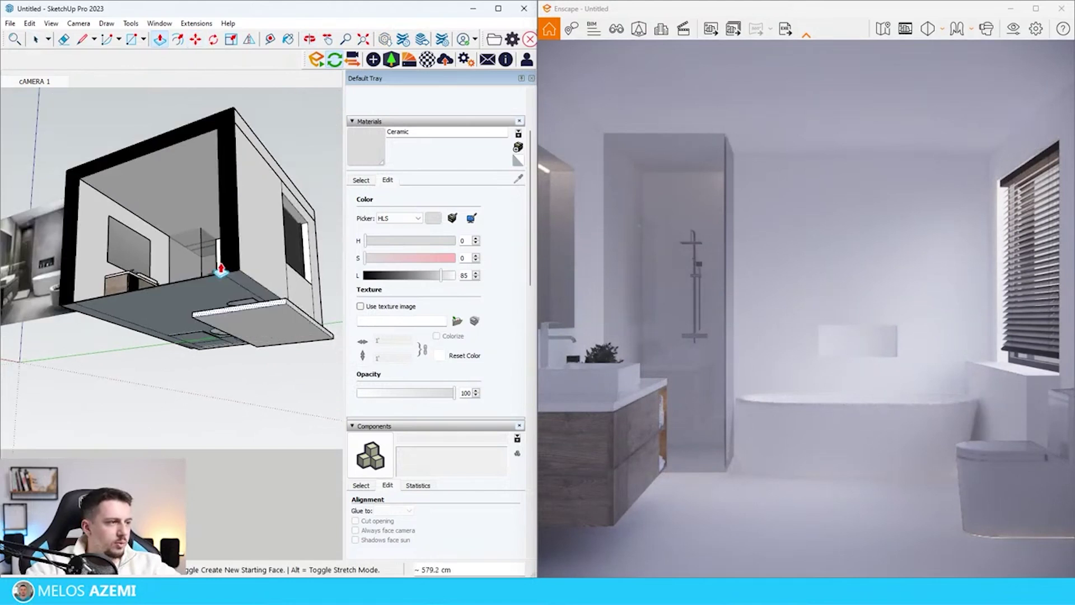
{"action": "left_click", "coordinate": [228, 273]}
- Push/Pull the slab's long side face about 209.1 cm to the opposite wall corner so that it covers the floor's underside
{"action": "middle_click_drag", "start_coordinate": [159, 293], "coordinate": [439, 297]}
{"action": "key", "text": "space"}
{"action": "scroll", "coordinate": [266, 313], "scroll_direction": "up", "scroll_amount": 3}
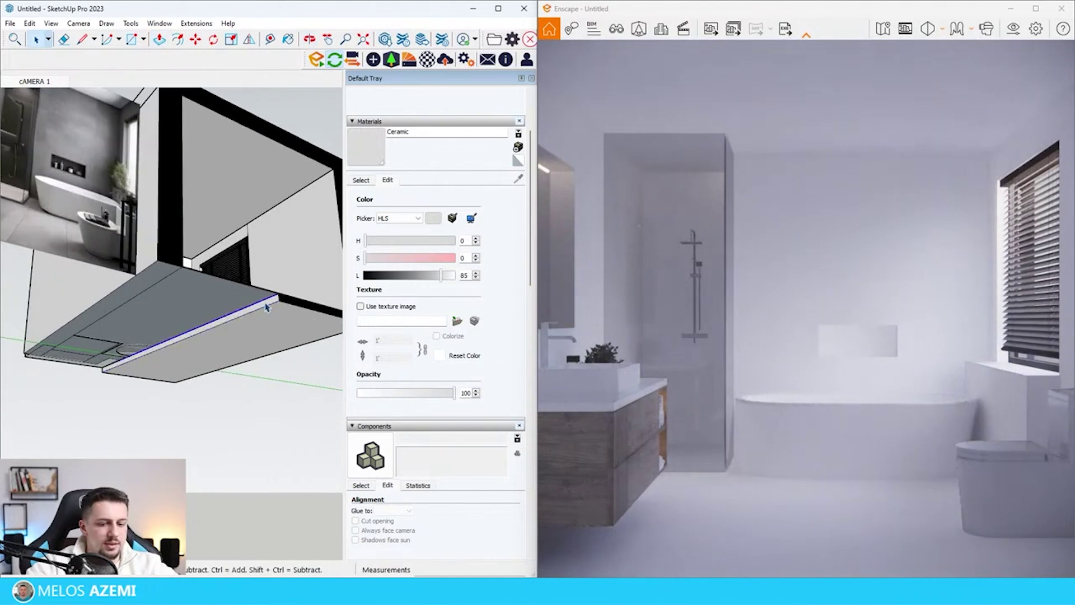
{"action": "key", "text": "p"}
{"action": "left_click", "coordinate": [266, 307]}
{"action": "left_click", "coordinate": [159, 269]}
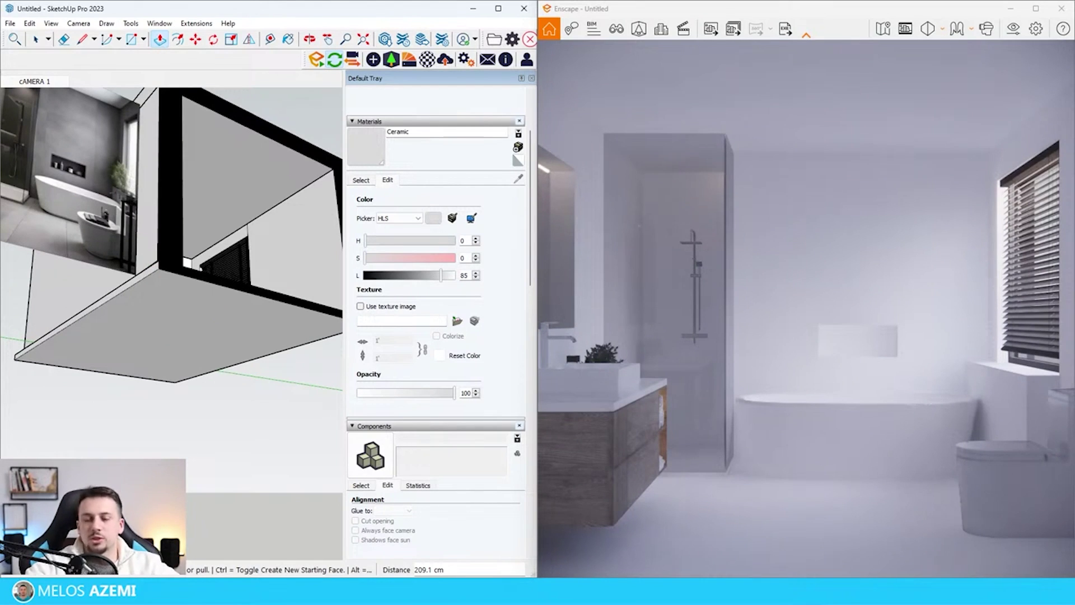
{"action": "middle_click_drag", "start_coordinate": [283, 341], "coordinate": [196, 400]}
{"action": "scroll", "coordinate": [198, 404], "scroll_direction": "down", "scroll_amount": 4}
{"action": "key", "text": "space"}
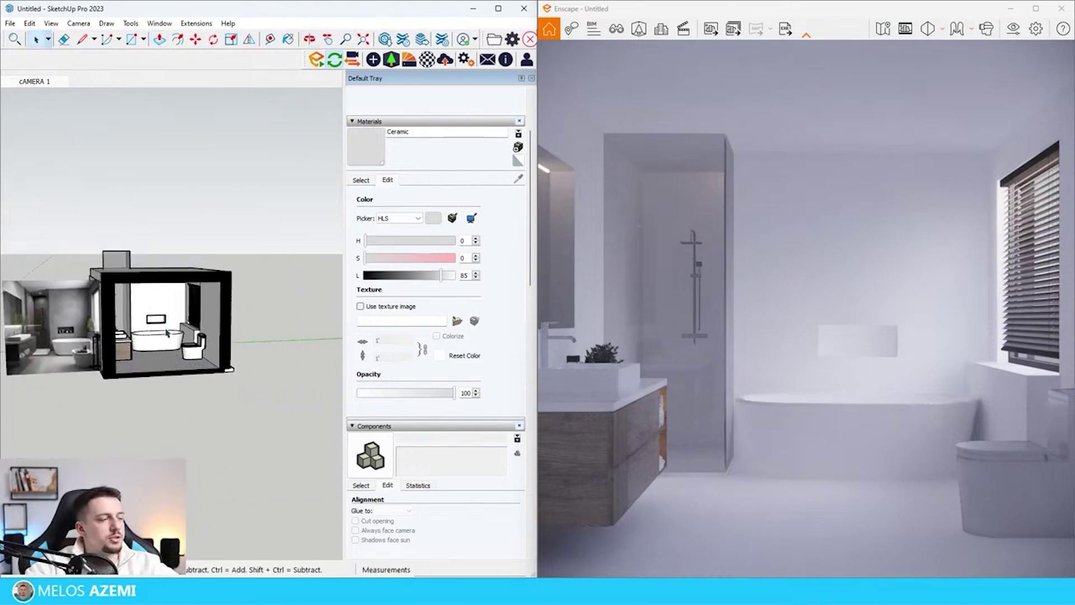
- Lower the sun brightness to its minimum in the render's atmosphere settings
{"action": "scroll", "coordinate": [166, 332], "scroll_direction": "up", "scroll_amount": 4}
{"action": "scroll", "coordinate": [166, 332], "scroll_direction": "down", "scroll_amount": 3}
{"action": "scroll", "coordinate": [307, 299], "scroll_direction": "up", "scroll_amount": 6}
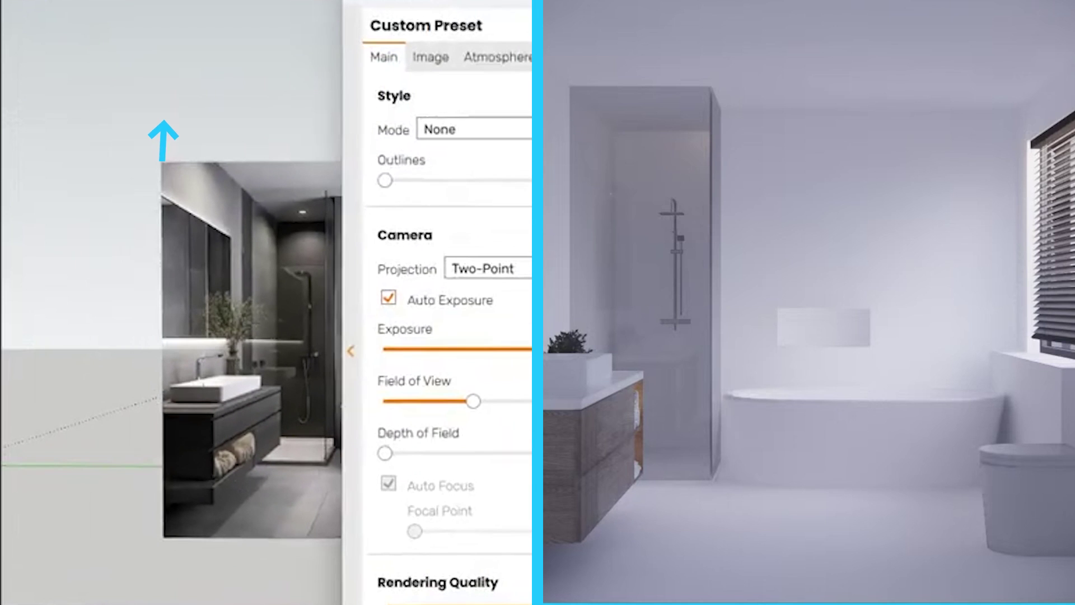
{"action": "left_click", "coordinate": [524, 61]}
{"action": "left_click_drag", "start_coordinate": [460, 312], "coordinate": [384, 312]}
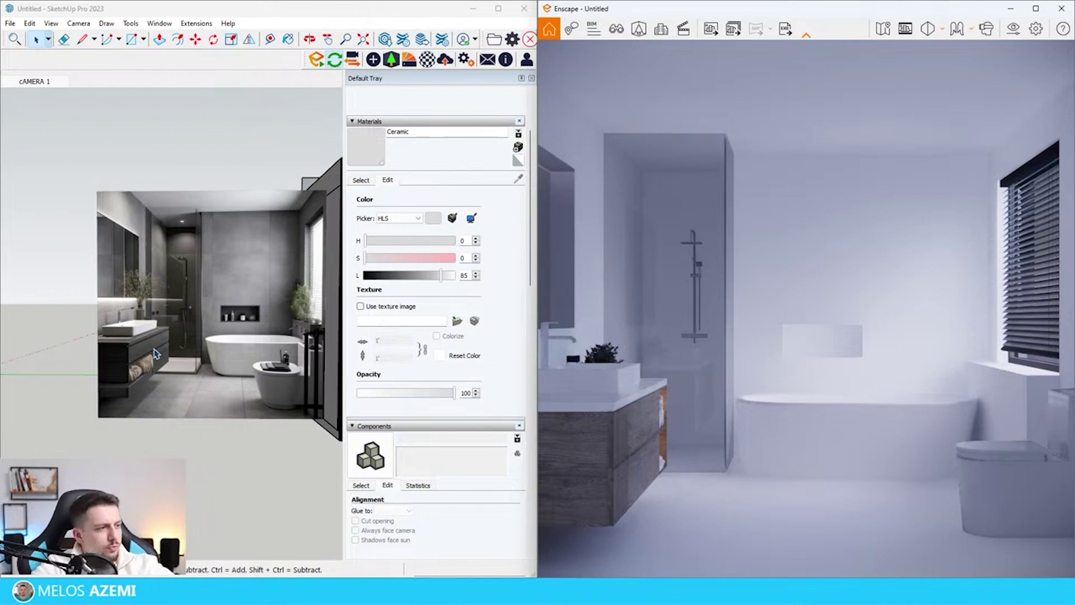
{"action": "scroll", "coordinate": [291, 475], "scroll_direction": "up", "scroll_amount": 1}
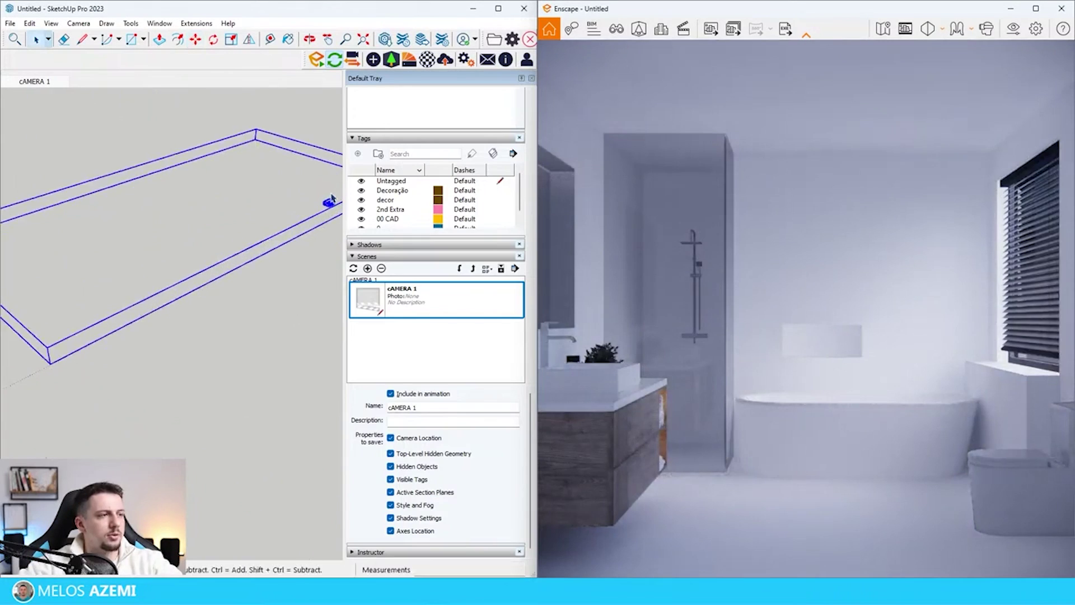
{"action": "scroll", "coordinate": [332, 213], "scroll_direction": "up", "scroll_amount": 2}
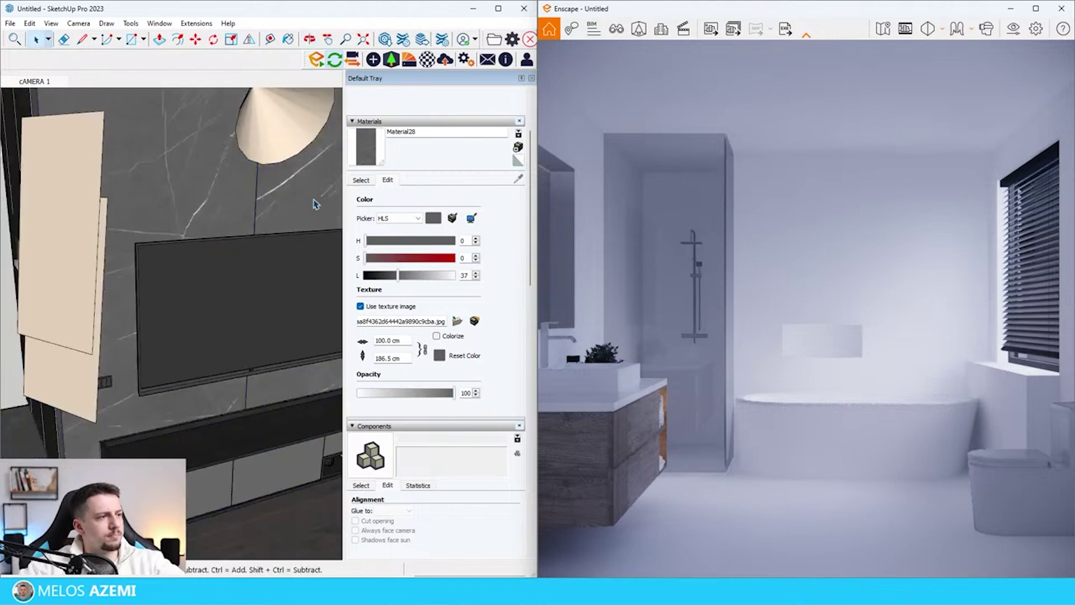
{"action": "middle_click_drag", "start_coordinate": [312, 199], "coordinate": [3, 206]}
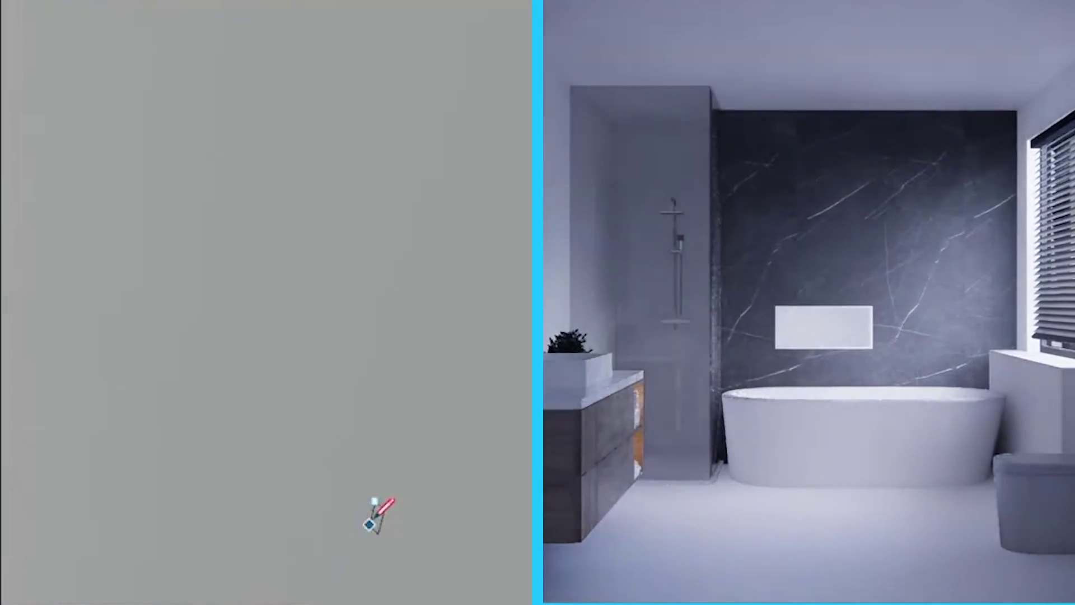
- Draw a thin horizontal joint strip about 0.5 cm high and 234.9 cm long across the marble wall
{"action": "scroll", "coordinate": [291, 476], "scroll_direction": "down", "scroll_amount": 5}
{"action": "scroll", "coordinate": [294, 436], "scroll_direction": "up", "scroll_amount": 5}
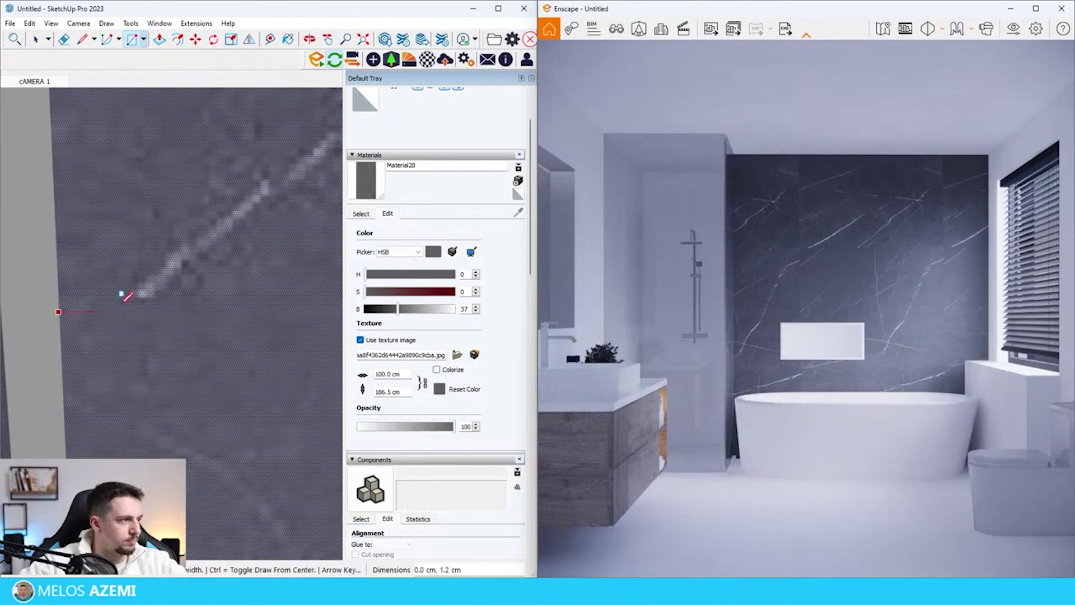
{"action": "scroll", "coordinate": [38, 287], "scroll_direction": "down", "scroll_amount": 8}
{"action": "scroll", "coordinate": [247, 282], "scroll_direction": "up", "scroll_amount": 3}
{"action": "scroll", "coordinate": [324, 290], "scroll_direction": "up", "scroll_amount": 4}
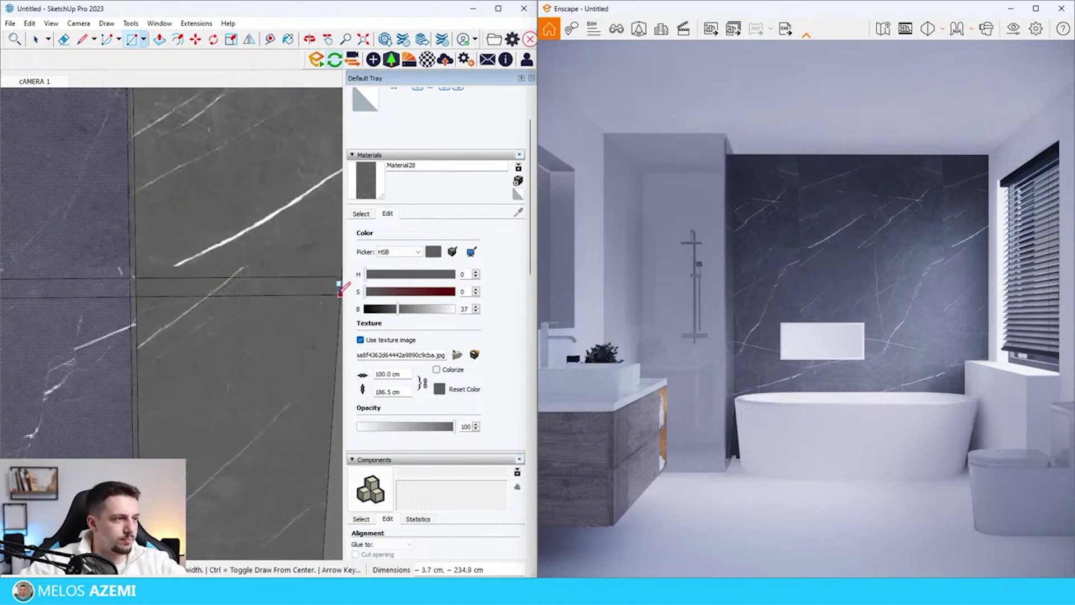
{"action": "scroll", "coordinate": [266, 252], "scroll_direction": "up", "scroll_amount": 2}
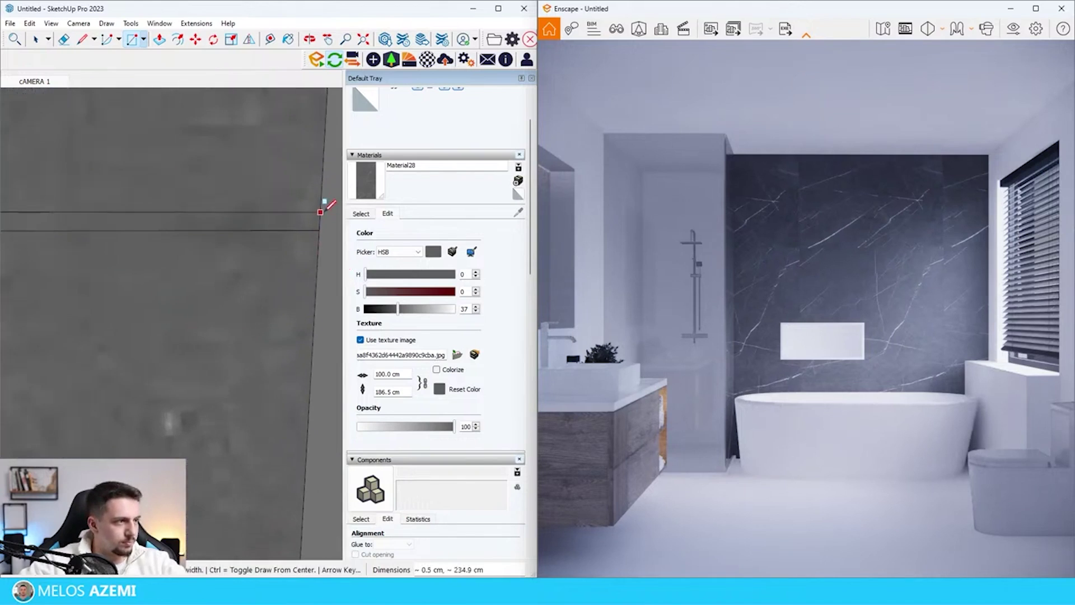
{"action": "left_click", "coordinate": [320, 211]}
{"action": "scroll", "coordinate": [318, 211], "scroll_direction": "down", "scroll_amount": 7}
{"action": "scroll", "coordinate": [104, 213], "scroll_direction": "up", "scroll_amount": 6}
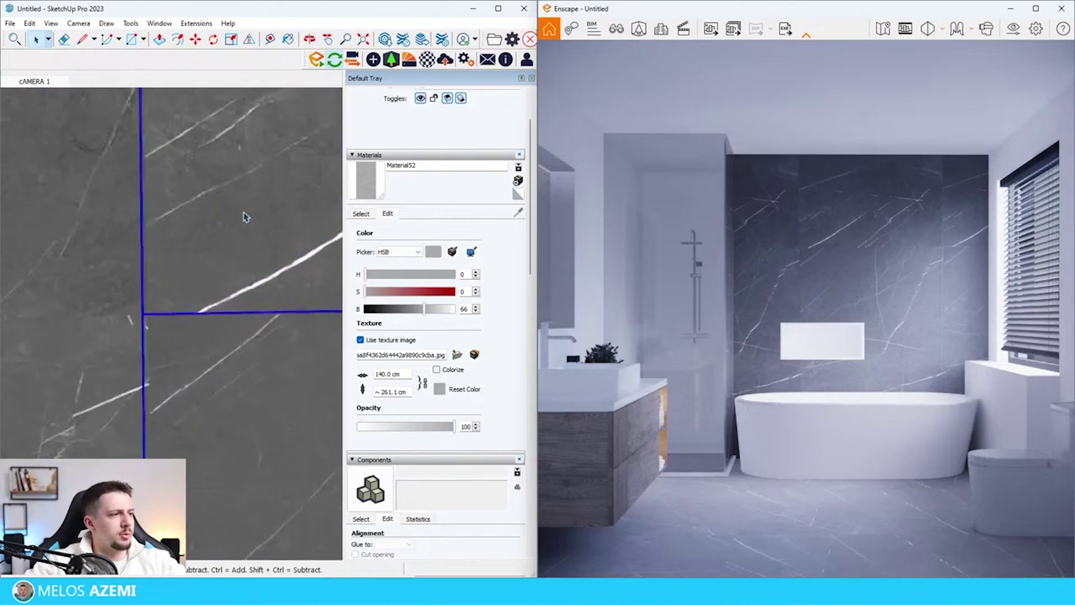
{"action": "mouse_move", "coordinate": [245, 216]}
{"action": "middle_mouse_down"}
{"action": "mouse_move", "coordinate": [68, 415]}
{"action": "mouse_move", "coordinate": [169, 414]}
{"action": "middle_mouse_up"}
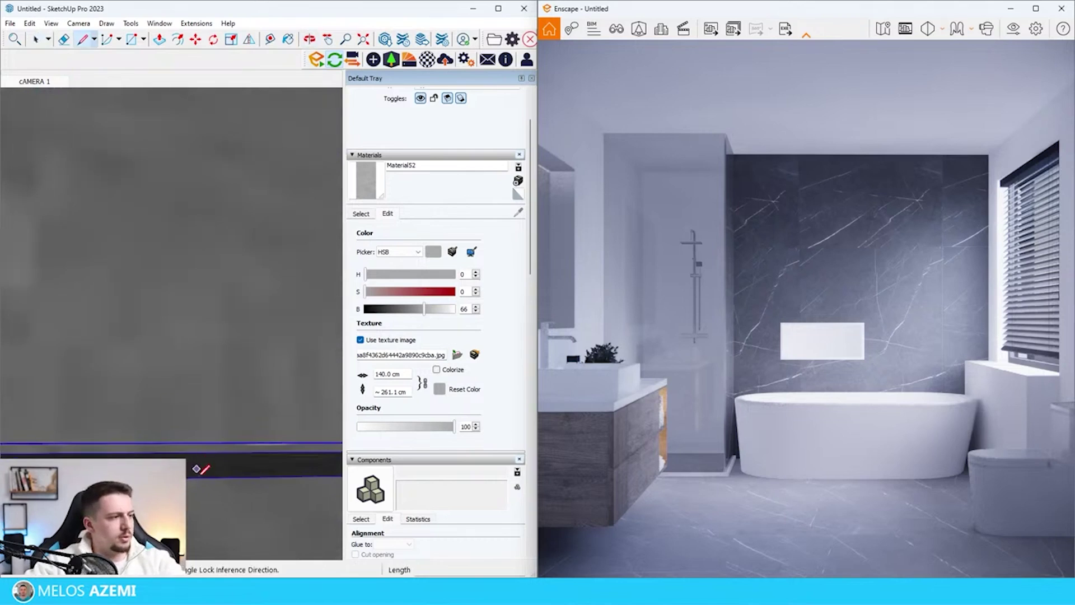
{"action": "scroll", "coordinate": [201, 394], "scroll_direction": "down", "scroll_amount": 3}
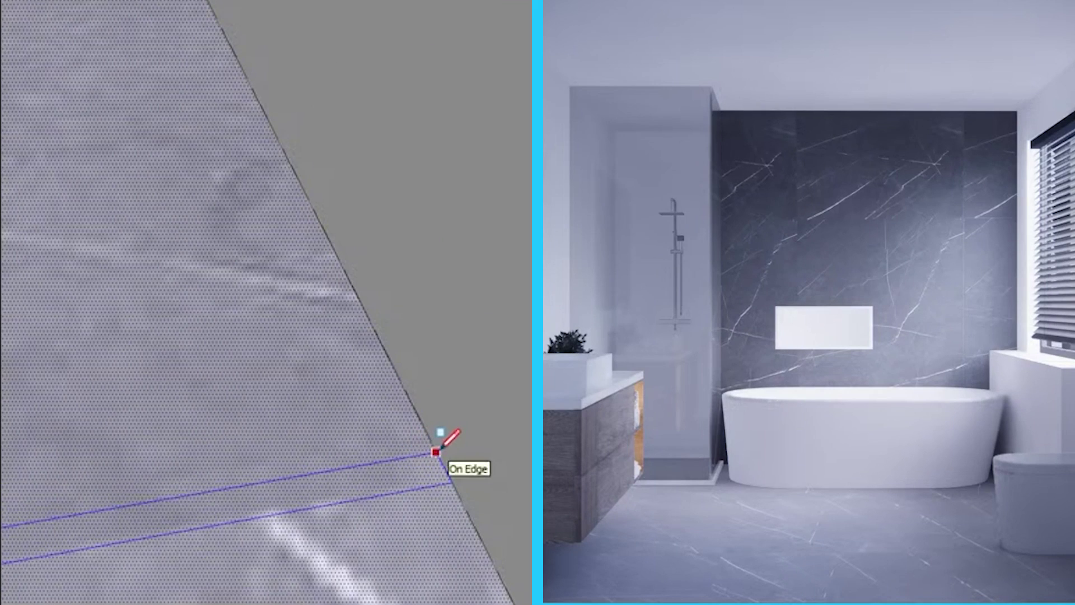
- Draw a thin joint strip across the marble floor, ending on the floor's edge
{"action": "scroll", "coordinate": [257, 300], "scroll_direction": "down", "scroll_amount": 8}
{"action": "mouse_move", "coordinate": [181, 329]}
{"action": "middle_mouse_down"}
{"action": "mouse_move", "coordinate": [254, 309]}
{"action": "mouse_move", "coordinate": [264, 255]}
{"action": "middle_mouse_up"}
{"action": "key", "text": "space"}
{"action": "scroll", "coordinate": [268, 329], "scroll_direction": "up", "scroll_amount": 5}
{"action": "scroll", "coordinate": [267, 389], "scroll_direction": "up", "scroll_amount": 4}
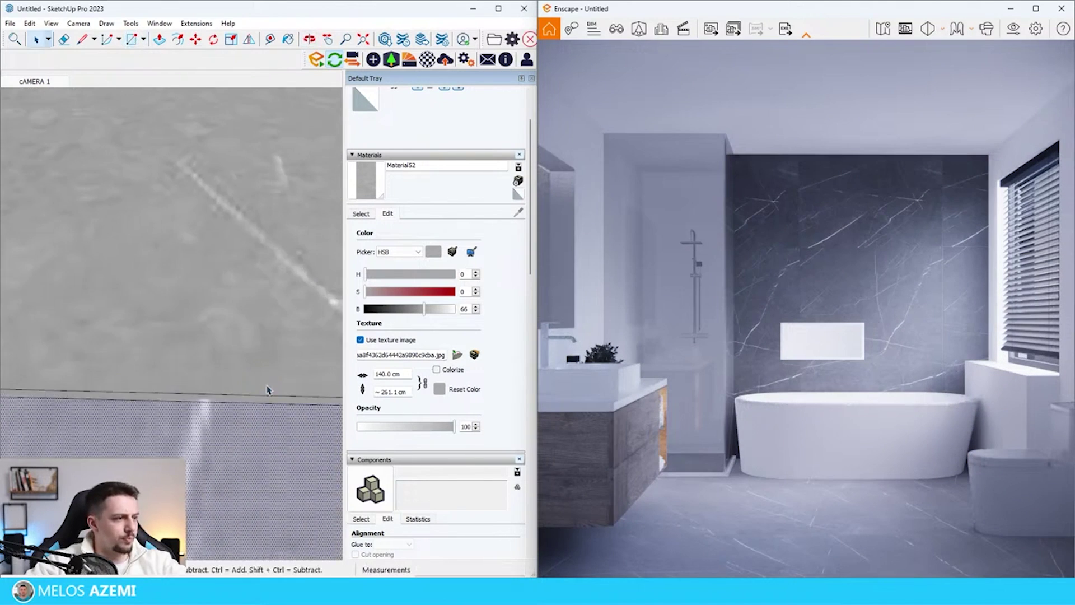
- Move the selected joint on the marble floor into position
{"action": "scroll", "coordinate": [267, 390], "scroll_direction": "down", "scroll_amount": 10}
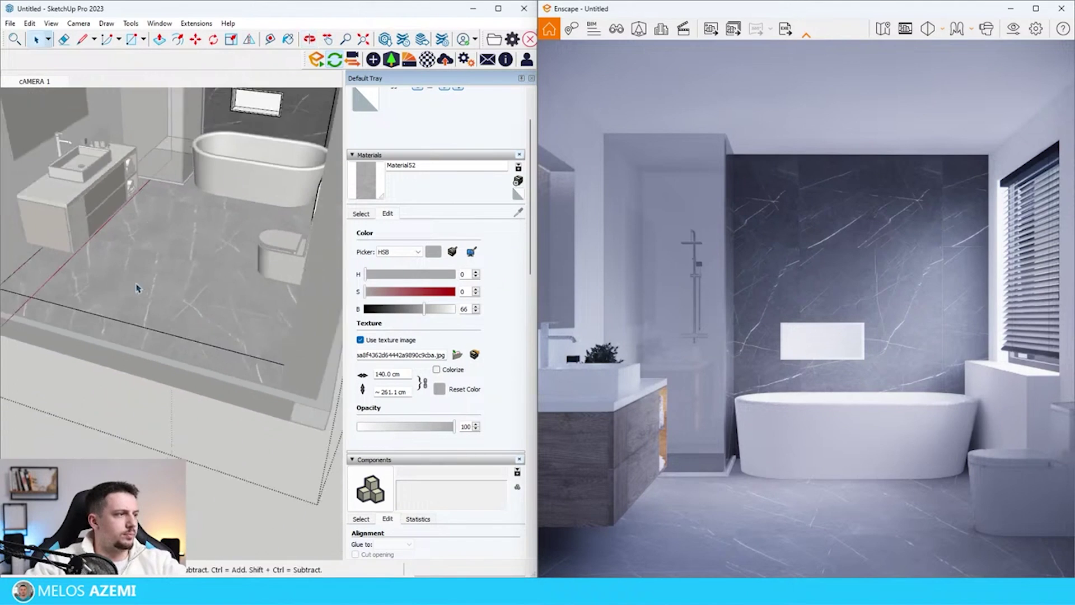
{"action": "key", "text": "m"}
{"action": "scroll", "coordinate": [189, 348], "scroll_direction": "up", "scroll_amount": 8}
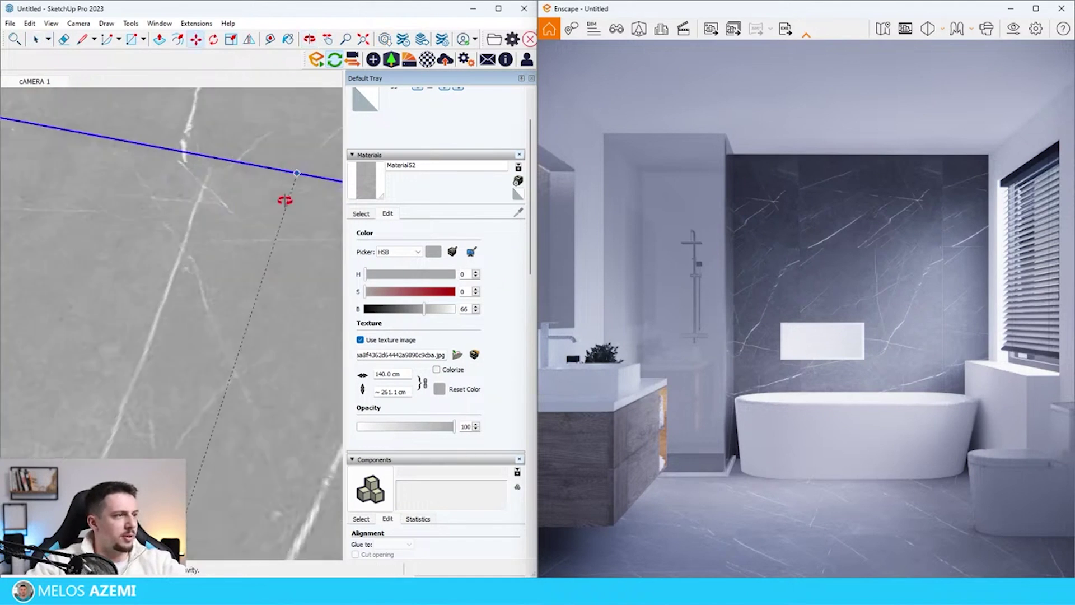
{"action": "left_click", "coordinate": [285, 200]}
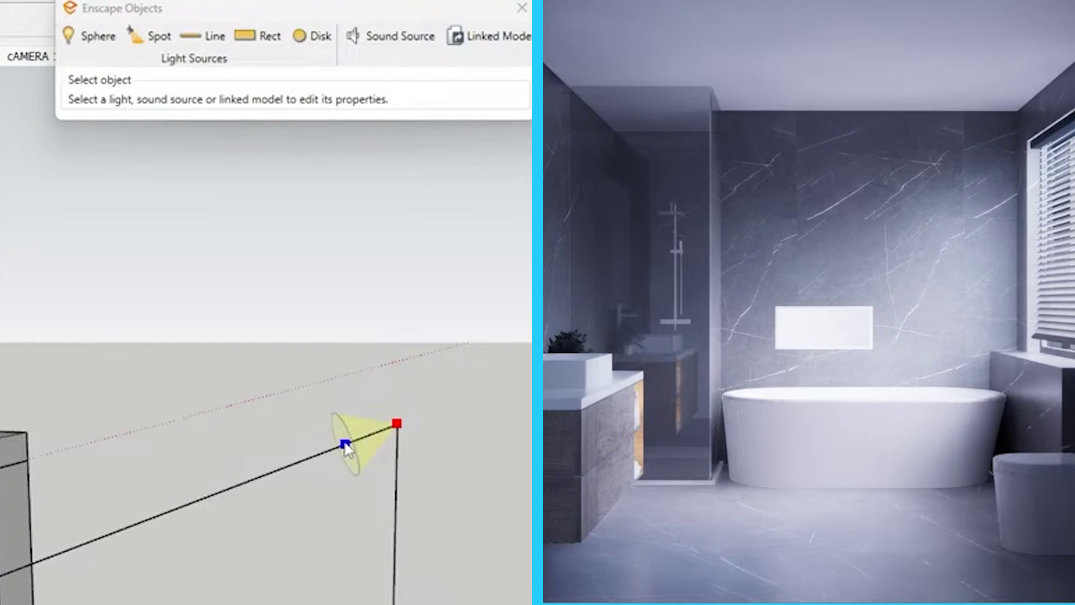
- Aim the spot light at the end of the guide line toward the window and set its beam angle to 90°
{"action": "left_click", "coordinate": [345, 445]}
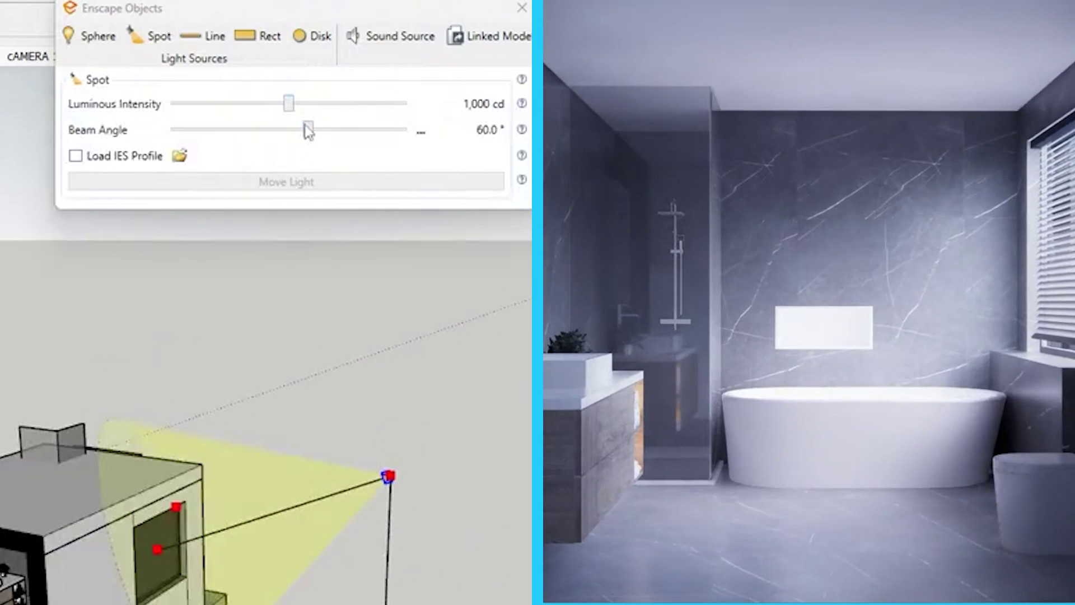
{"action": "left_click_drag", "start_coordinate": [308, 131], "coordinate": [406, 129]}
{"action": "scroll", "coordinate": [300, 456], "scroll_direction": "up", "scroll_amount": 5}
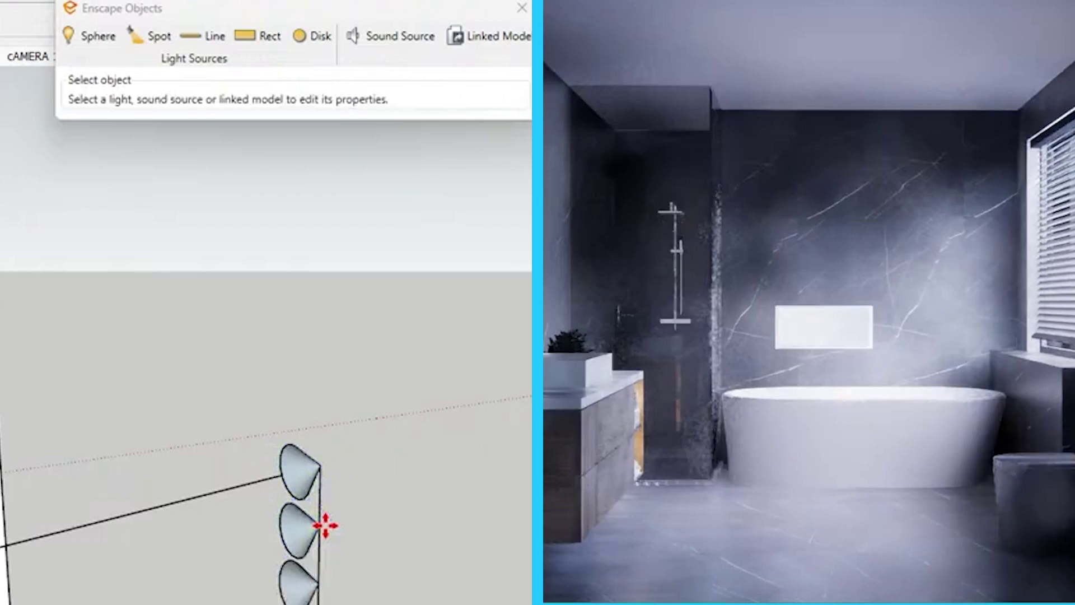
- Copy the column of spot lights sideways as an array of six copies to form a grid facing the window
{"action": "left_click", "coordinate": [327, 456]}
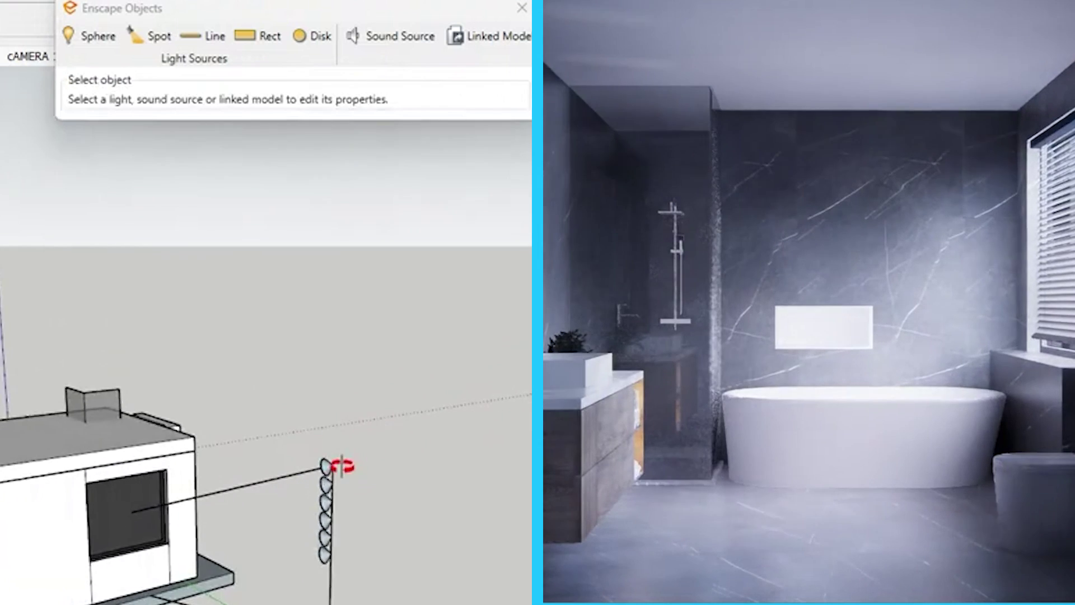
{"action": "mouse_move", "coordinate": [343, 465]}
{"action": "middle_mouse_down"}
{"action": "mouse_move", "coordinate": [360, 318]}
{"action": "mouse_move", "coordinate": [279, 420]}
{"action": "middle_mouse_up"}
{"action": "middle_click_drag", "start_coordinate": [388, 519], "coordinate": [364, 565]}
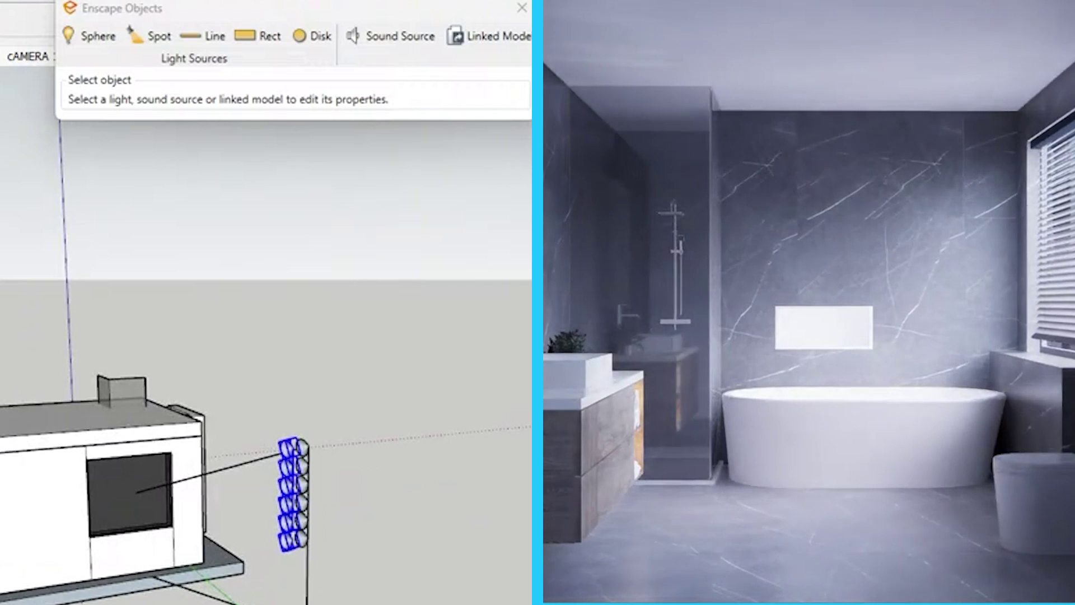
{"action": "type", "text": "x6"}
{"action": "key", "text": "Return"}
{"action": "middle_click_drag", "start_coordinate": [314, 487], "coordinate": [510, 472]}
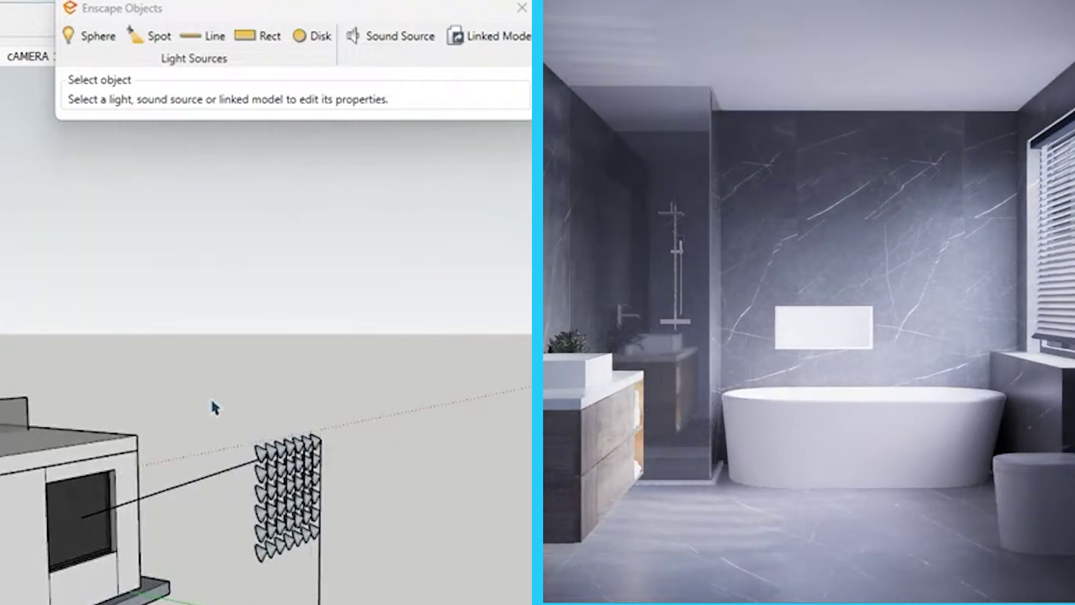
- Group the spot light grid and set the luminous intensity of the spot inside it to 65,602 cd
{"action": "right_click", "coordinate": [309, 505]}
{"action": "left_click", "coordinate": [358, 604]}
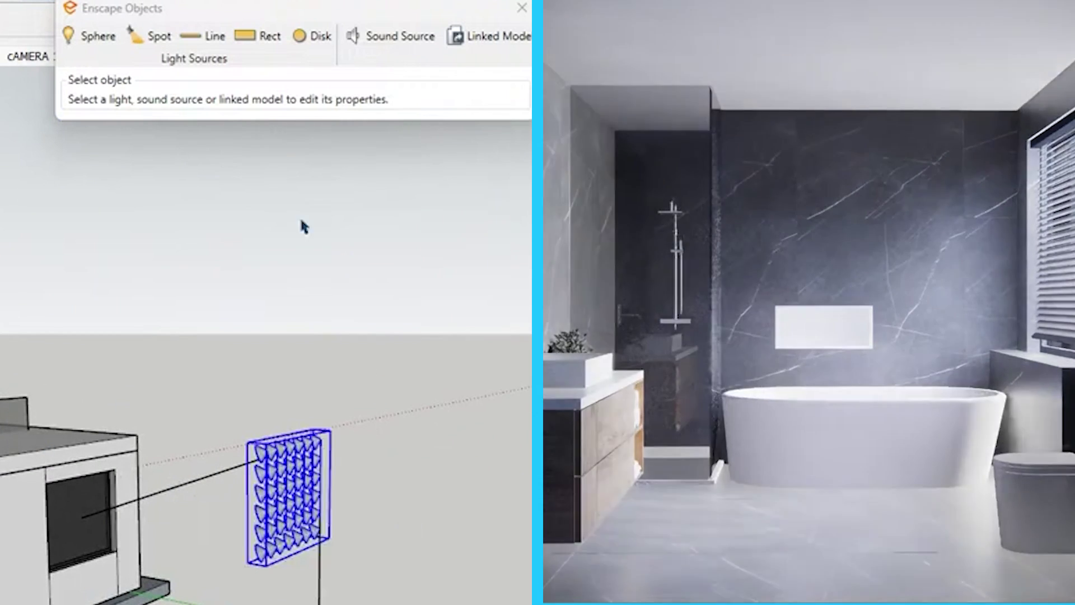
{"action": "double_click", "coordinate": [317, 459]}
{"action": "left_click", "coordinate": [318, 459]}
{"action": "left_click_drag", "start_coordinate": [293, 113], "coordinate": [358, 115]}
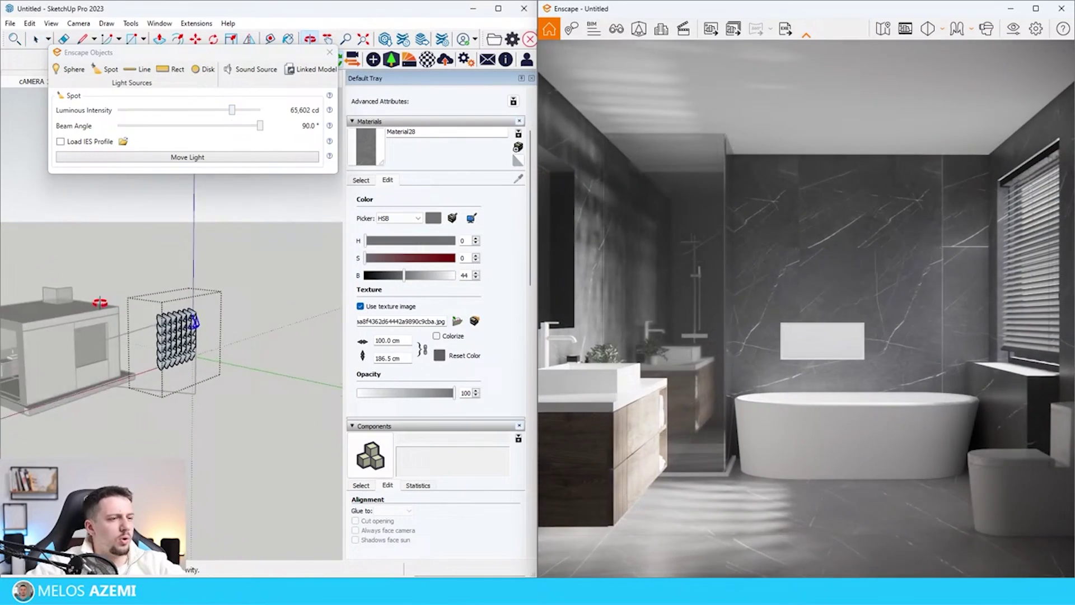
{"action": "key", "text": "space"}
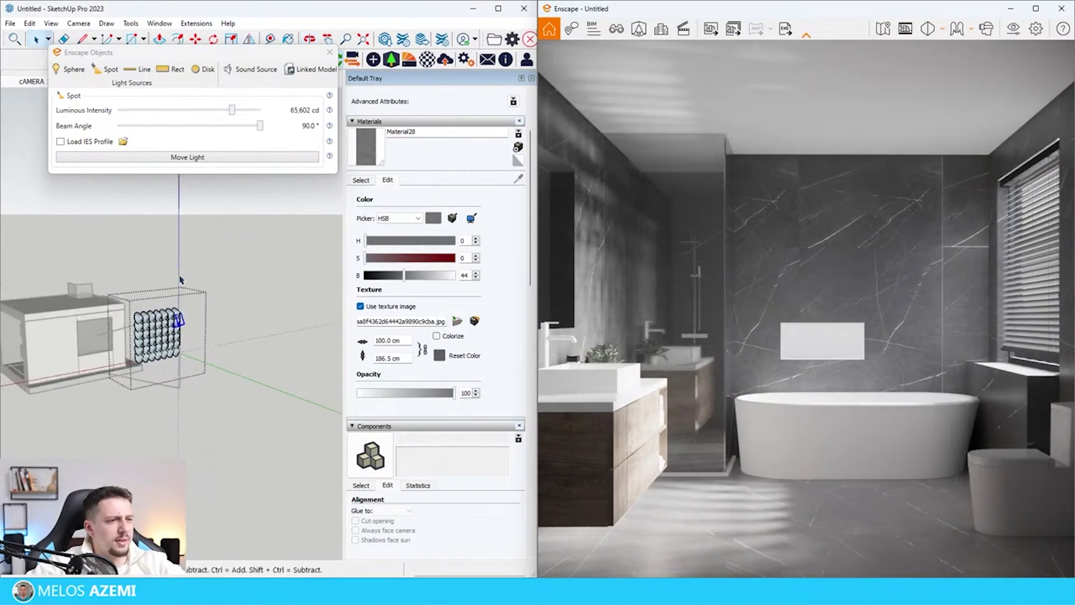
- Leave the group and move the whole spot light grid from the guide line close to the room's window wall
{"action": "scroll", "coordinate": [192, 274], "scroll_direction": "down", "scroll_amount": 3}
{"action": "middle_click_drag", "start_coordinate": [45, 328], "coordinate": [329, 314]}
{"action": "left_click", "coordinate": [151, 311]}
{"action": "scroll", "coordinate": [140, 322], "scroll_direction": "up", "scroll_amount": 2}
{"action": "scroll", "coordinate": [72, 336], "scroll_direction": "up", "scroll_amount": 1}
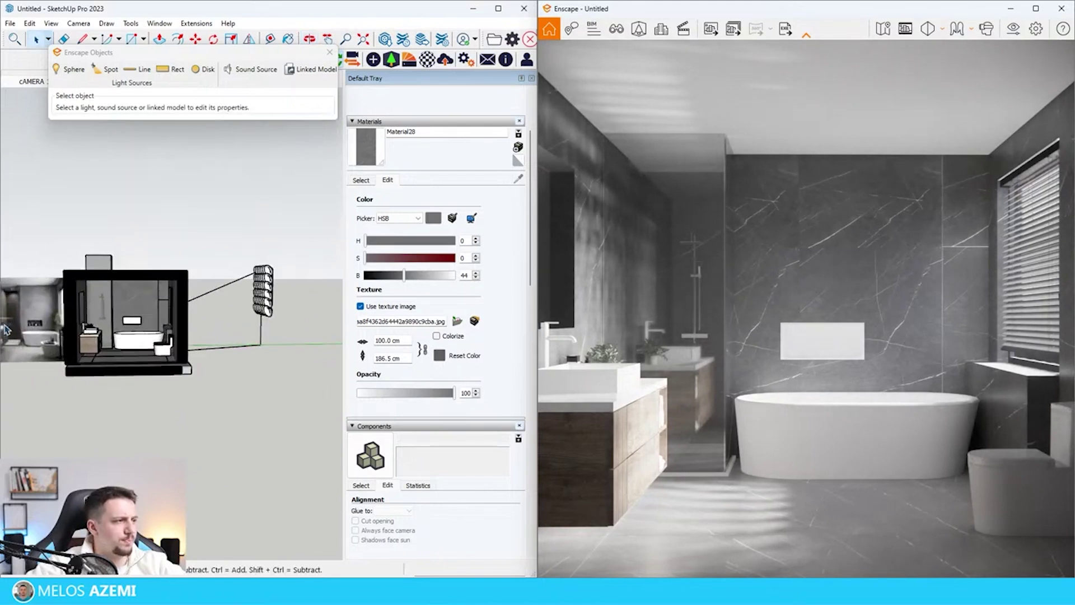
{"action": "left_click_drag", "start_coordinate": [281, 232], "coordinate": [321, 339]}
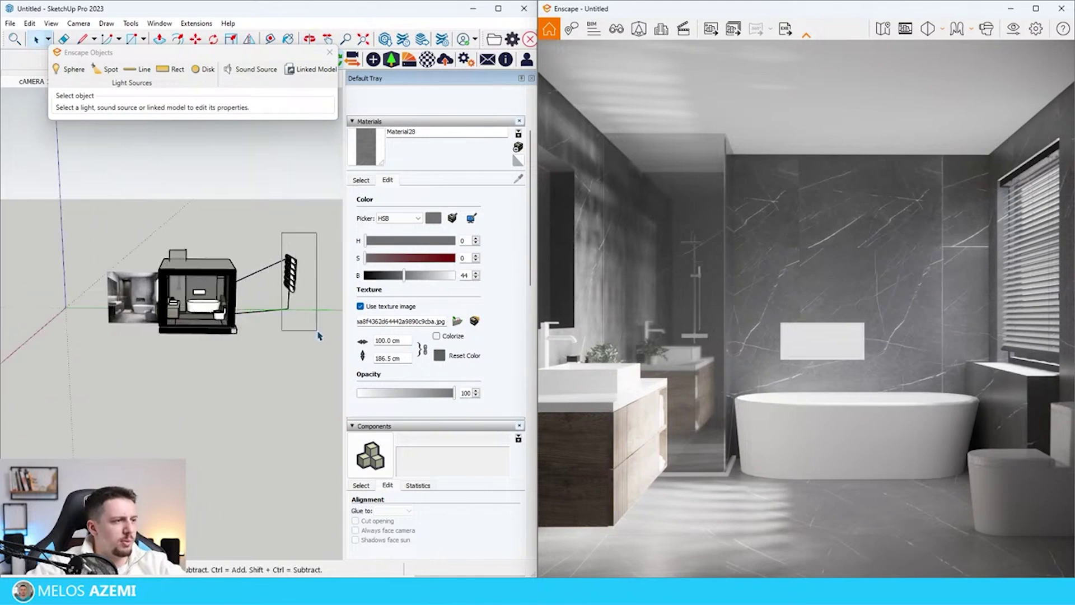
{"action": "scroll", "coordinate": [289, 286], "scroll_direction": "down", "scroll_amount": 1}
{"action": "scroll", "coordinate": [289, 286], "scroll_direction": "down", "scroll_amount": 2}
{"action": "key", "text": "m"}
{"action": "scroll", "coordinate": [274, 320], "scroll_direction": "up", "scroll_amount": 1}
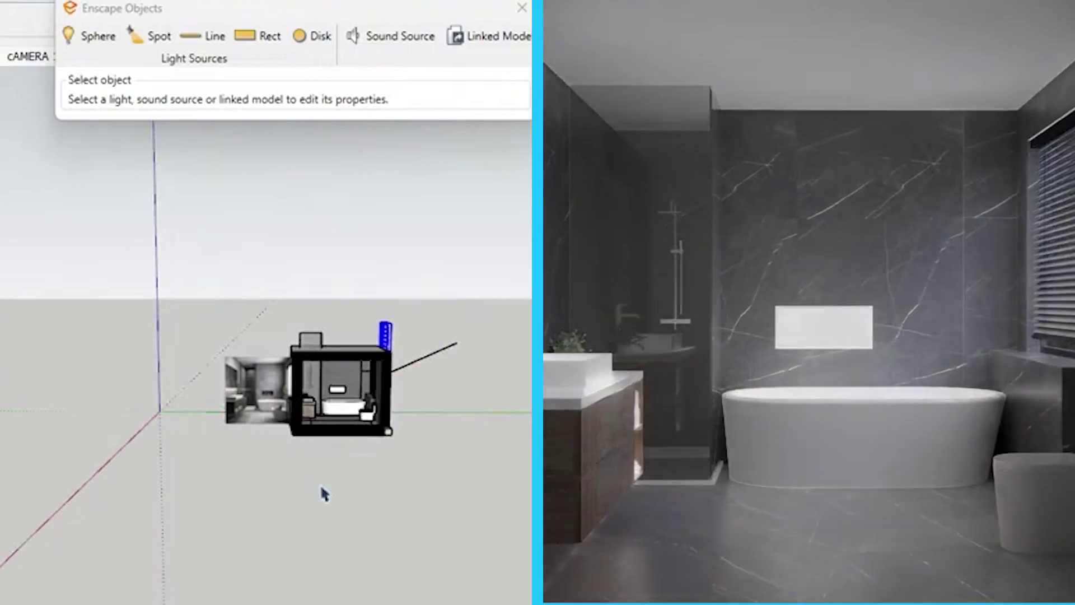
- Place an Enscape rectangular light on the window ledge beside the lower edge of the blinds
{"action": "scroll", "coordinate": [239, 267], "scroll_direction": "up", "scroll_amount": 5}
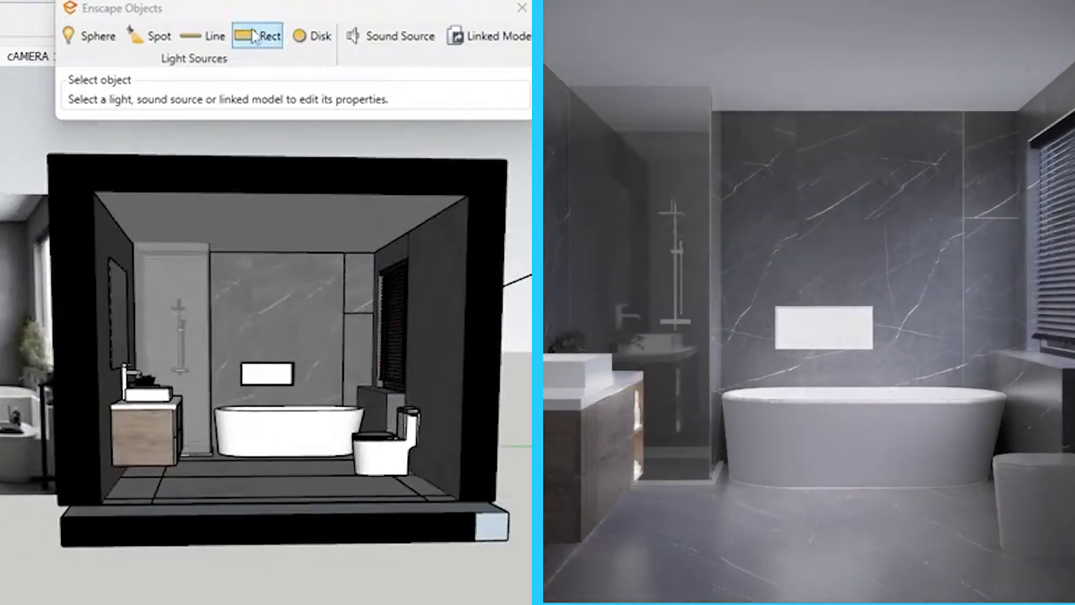
{"action": "left_click", "coordinate": [256, 35]}
{"action": "scroll", "coordinate": [336, 439], "scroll_direction": "up", "scroll_amount": 10}
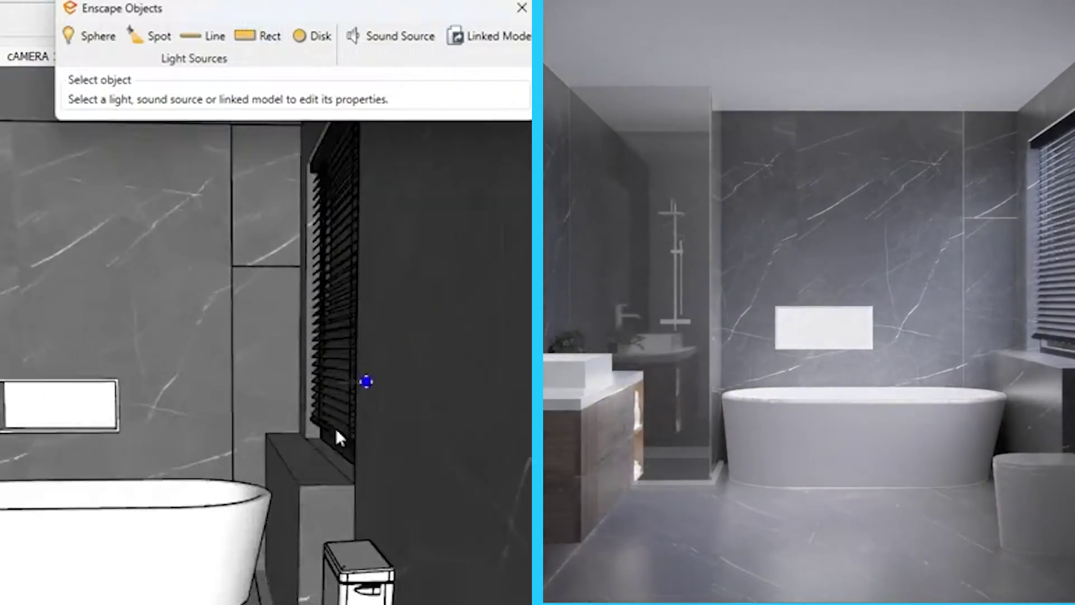
{"action": "scroll", "coordinate": [358, 459], "scroll_direction": "down", "scroll_amount": 5}
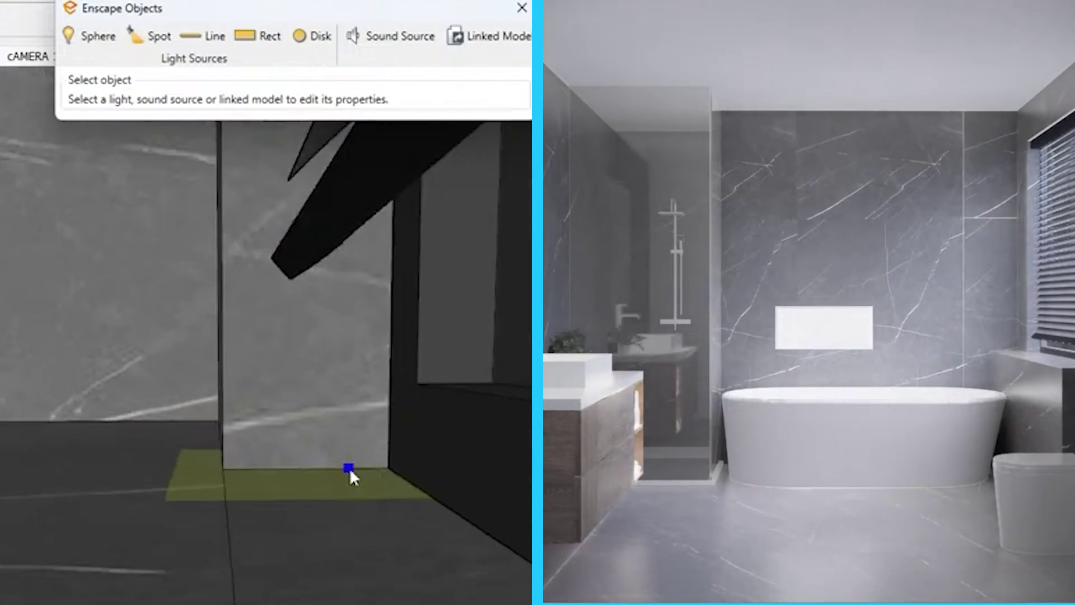
{"action": "left_click", "coordinate": [350, 469]}
{"action": "left_click", "coordinate": [213, 469]}
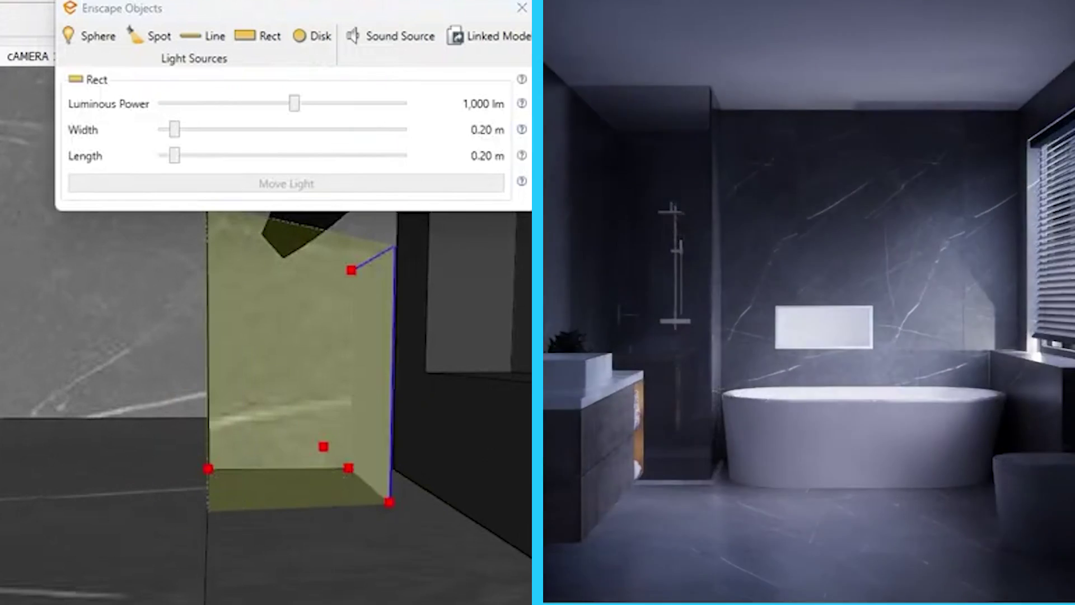
- Move the rectangular light out from the blinds to the wall corner of the window ledge
{"action": "scroll", "coordinate": [305, 569], "scroll_direction": "up", "scroll_amount": 10}
{"action": "scroll", "coordinate": [359, 530], "scroll_direction": "up", "scroll_amount": 1}
{"action": "key", "text": "m"}
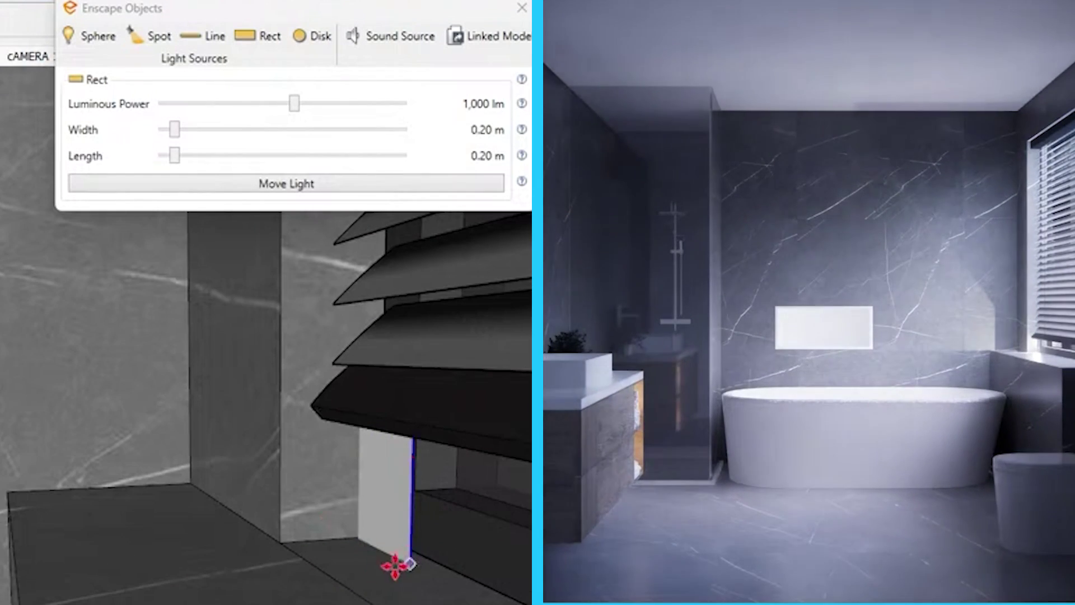
{"action": "left_click", "coordinate": [412, 567]}
{"action": "left_click", "coordinate": [353, 570]}
{"action": "key", "text": "space"}
{"action": "double_click", "coordinate": [334, 521]}
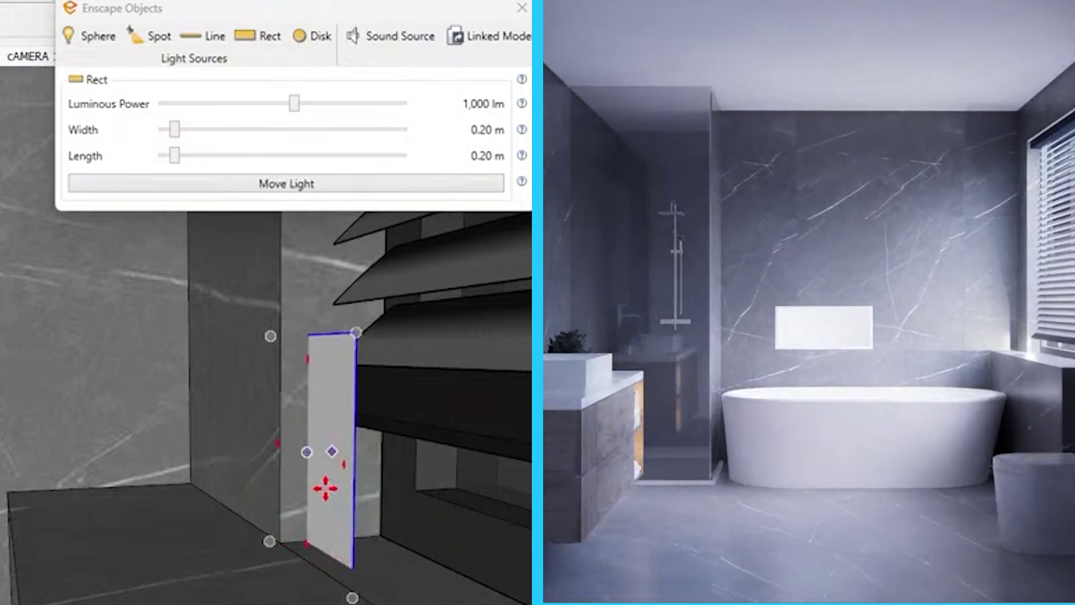
{"action": "left_click", "coordinate": [268, 539]}
{"action": "left_click", "coordinate": [285, 544]}
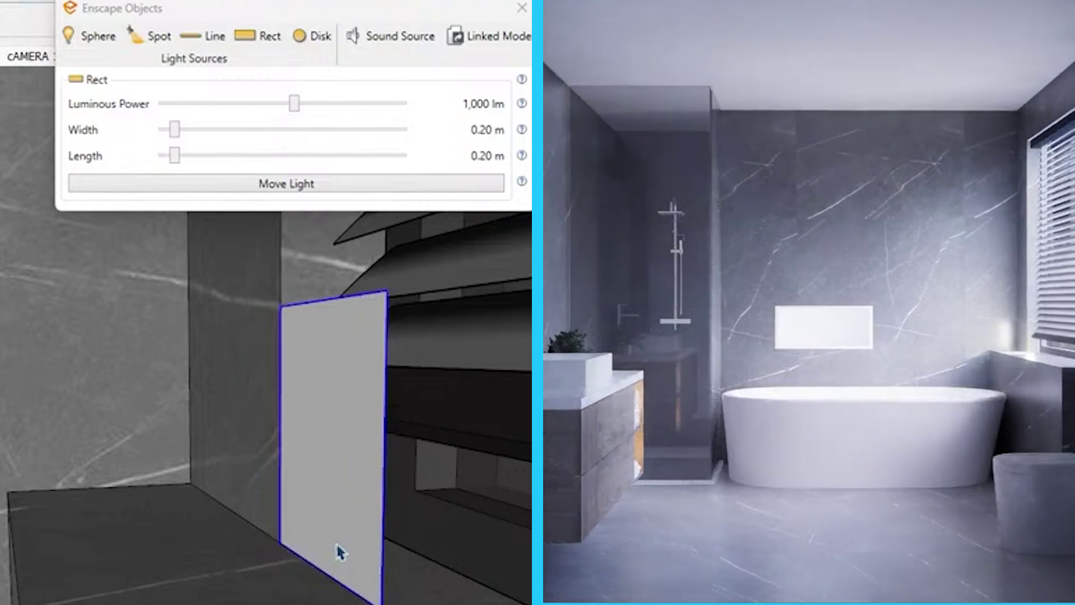
- Widen the rectangular light to 0.31 m, stretch it up along the window height and raise its luminous power
{"action": "double_click", "coordinate": [342, 483]}
{"action": "left_click", "coordinate": [384, 454]}
{"action": "scroll", "coordinate": [282, 433], "scroll_direction": "down", "scroll_amount": 10}
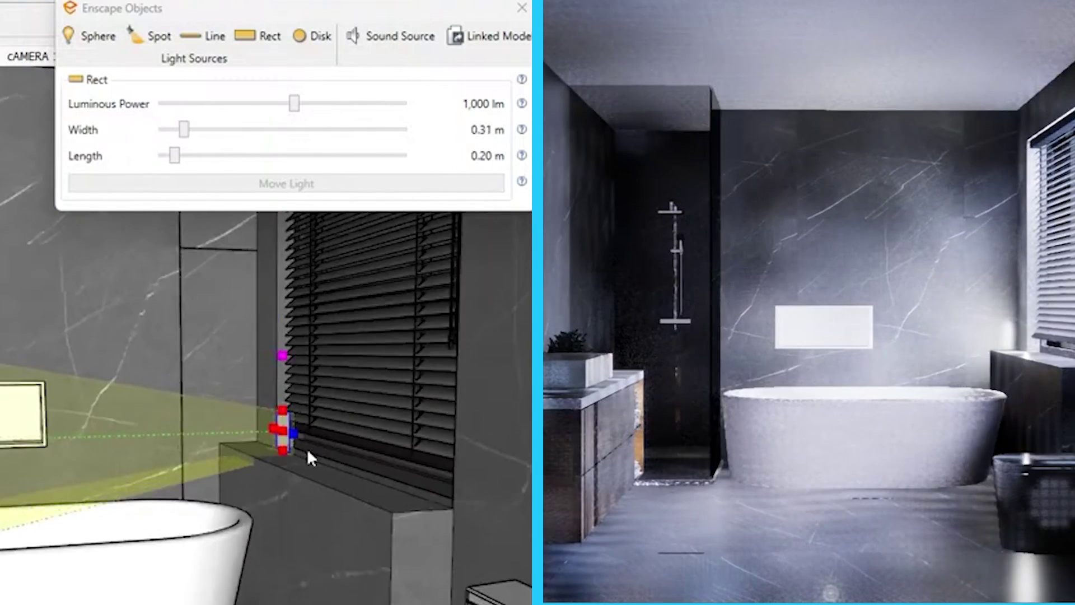
{"action": "left_click_drag", "start_coordinate": [323, 437], "coordinate": [325, 263]}
{"action": "left_click_drag", "start_coordinate": [308, 108], "coordinate": [362, 121]}
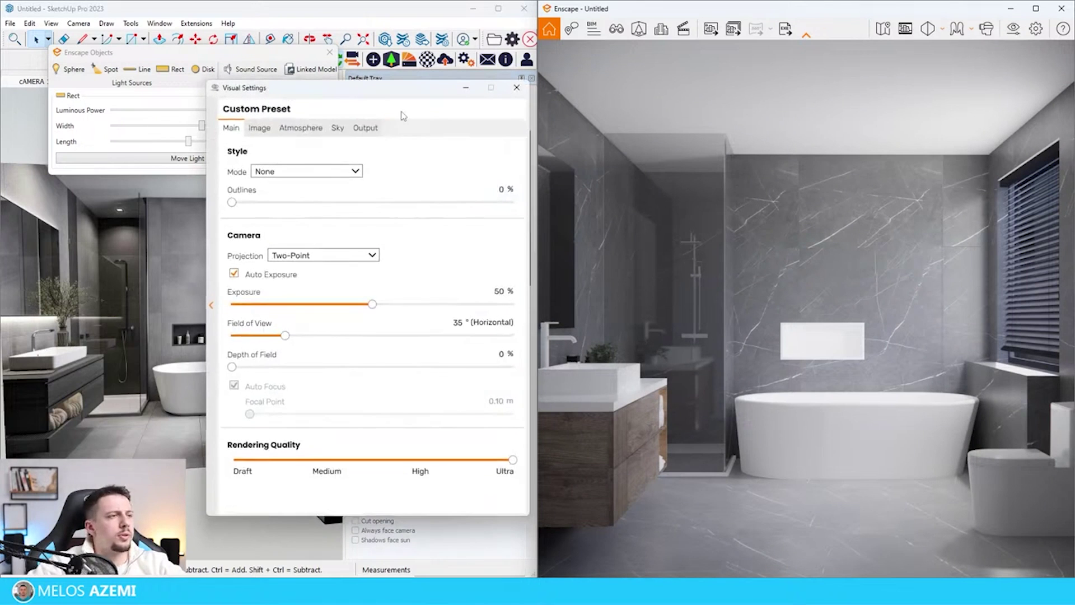
- Set the render's horizon source to Skybox and load a skybox from a file
{"action": "left_click", "coordinate": [337, 129]}
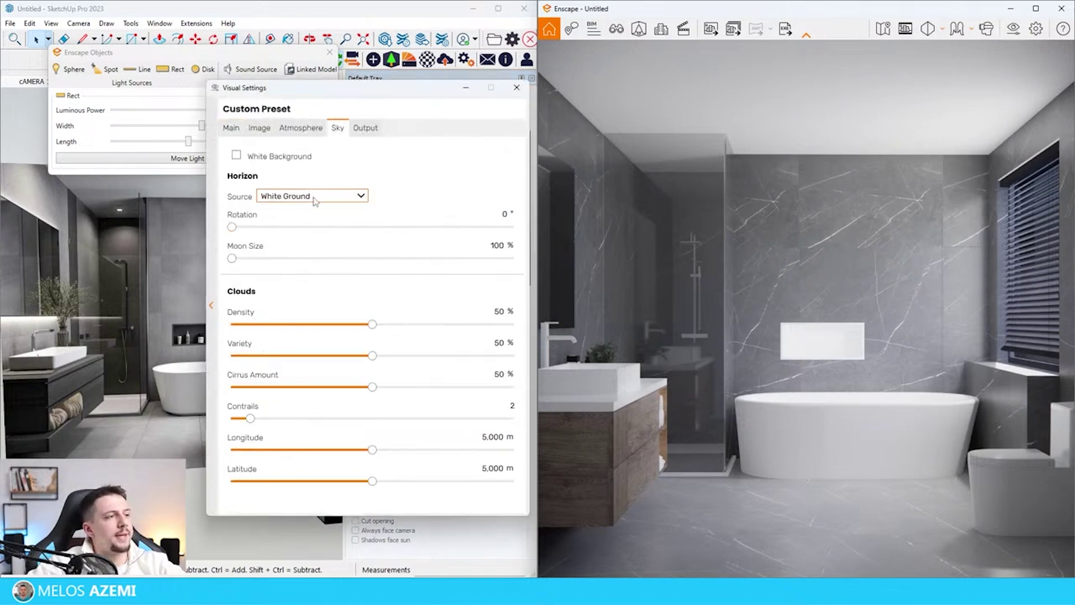
{"action": "left_click", "coordinate": [300, 222]}
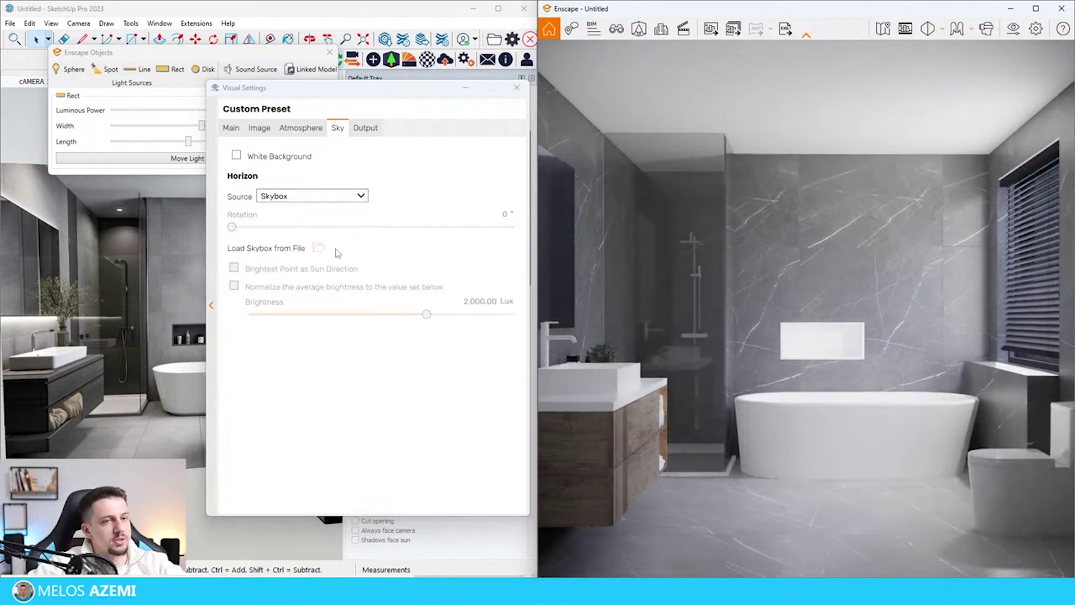
{"action": "left_click", "coordinate": [318, 248]}
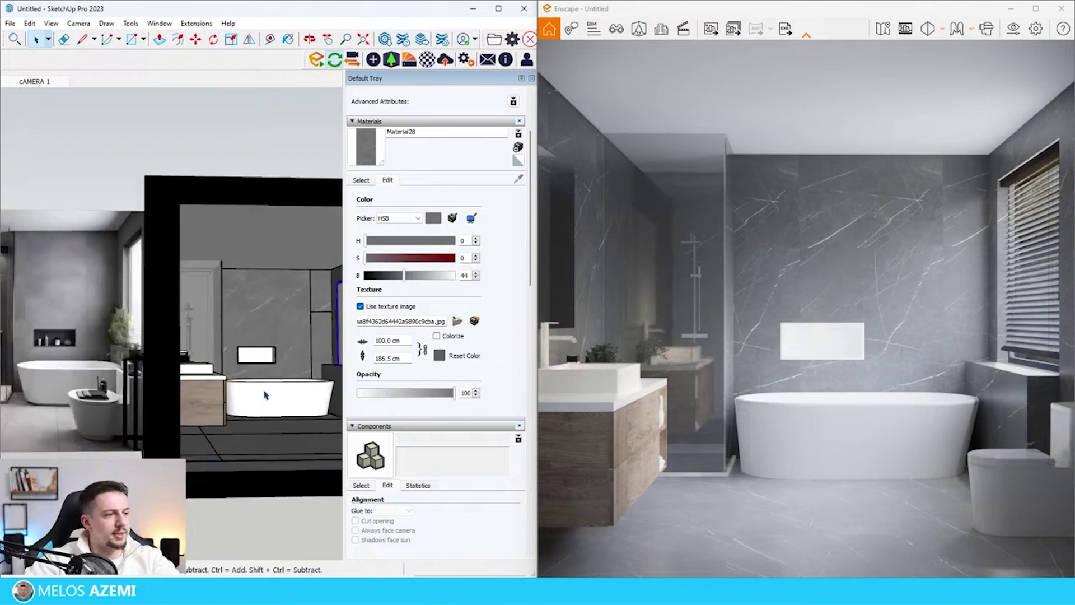
- Import the Steel 04, Brushed material from the Enscape metals and apply it to the basin faucet
{"action": "scroll", "coordinate": [307, 365], "scroll_direction": "up", "scroll_amount": 5}
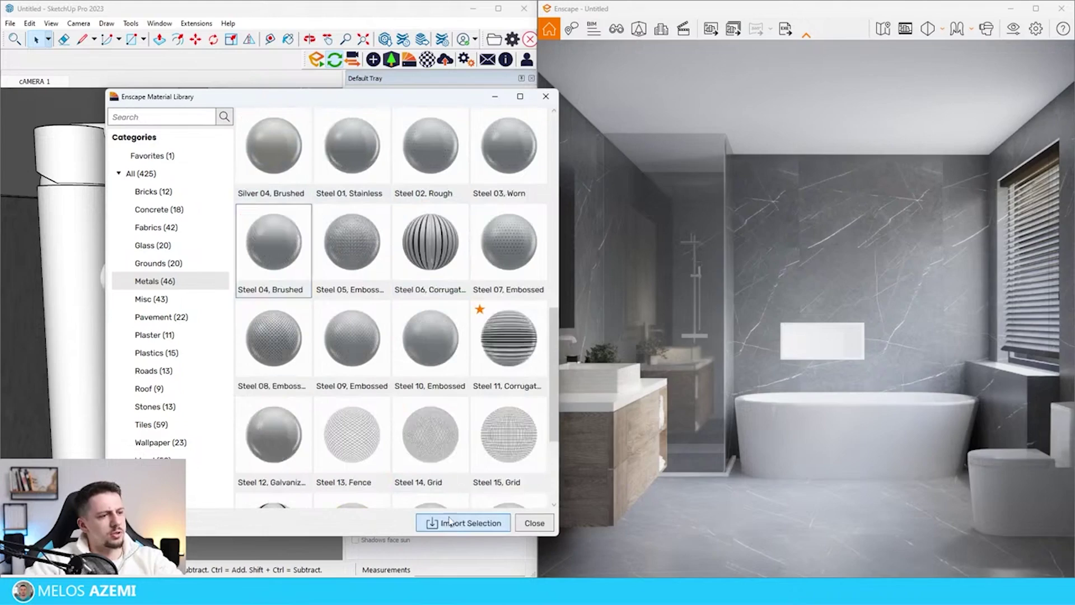
{"action": "left_click", "coordinate": [449, 521]}
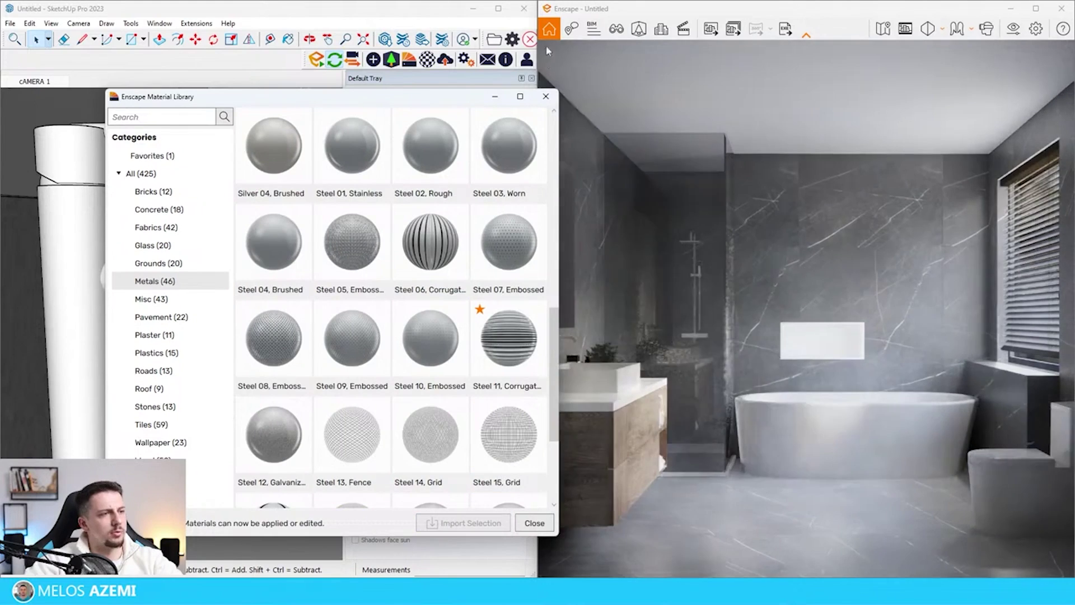
{"action": "left_click", "coordinate": [97, 263]}
{"action": "double_click", "coordinate": [96, 263]}
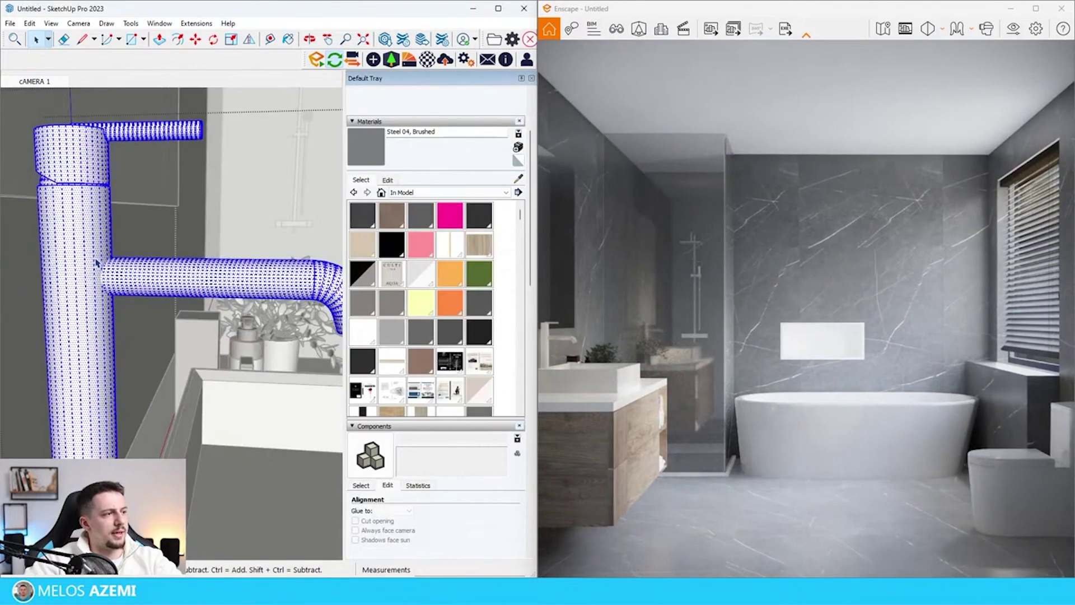
{"action": "left_click", "coordinate": [96, 255]}
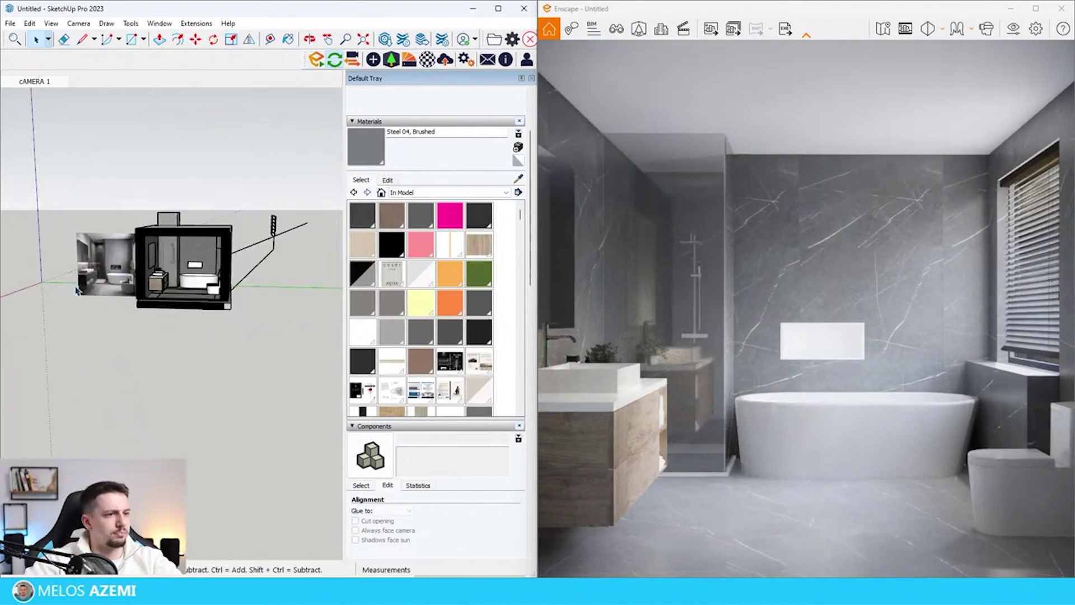
- Lighten the faucet's Steel 04, Brushed material to hue 190, saturation 4 and brightness 72
{"action": "scroll", "coordinate": [151, 263], "scroll_direction": "up", "scroll_amount": 8}
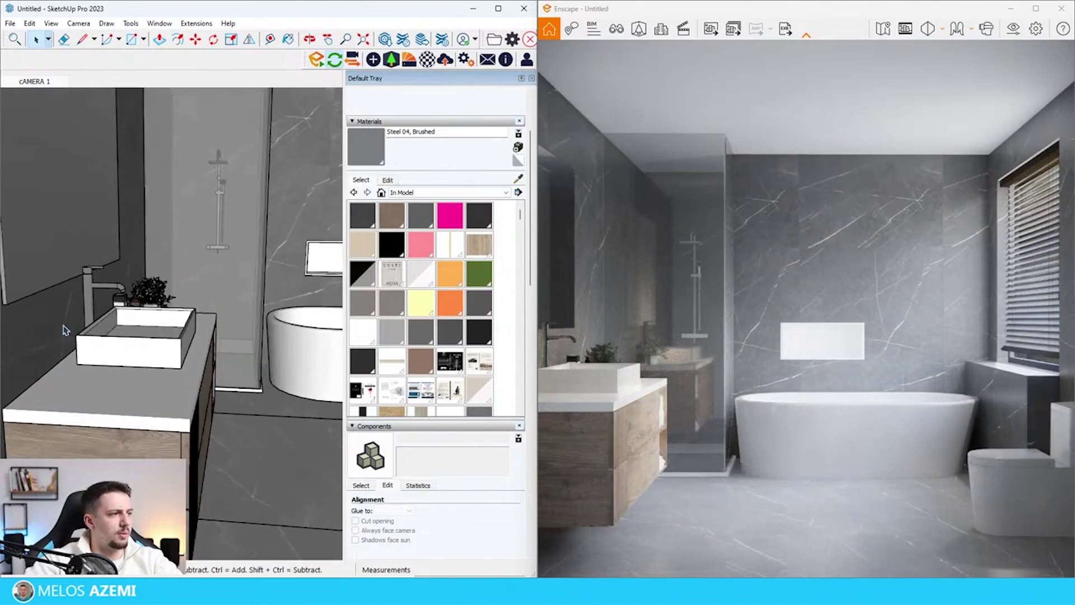
{"action": "scroll", "coordinate": [100, 301], "scroll_direction": "up", "scroll_amount": 5}
{"action": "left_click", "coordinate": [288, 39]}
{"action": "left_click_drag", "start_coordinate": [369, 475], "coordinate": [159, 476]}
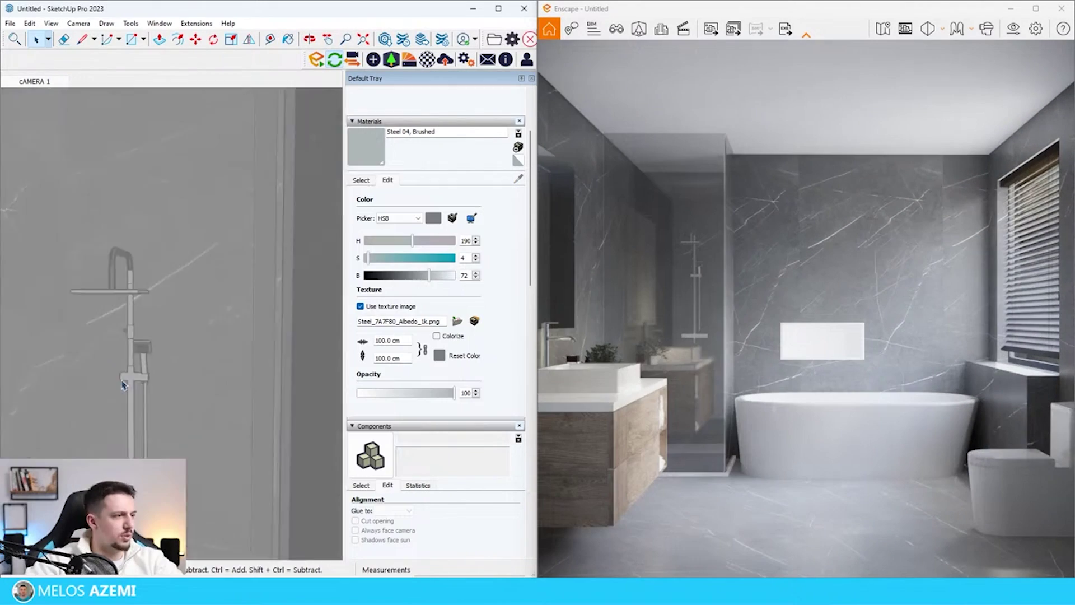
- Darken the vanity's wood material to hue 29, saturation 13 and brightness 19 to match the reference image
{"action": "scroll", "coordinate": [134, 372], "scroll_direction": "up", "scroll_amount": 5}
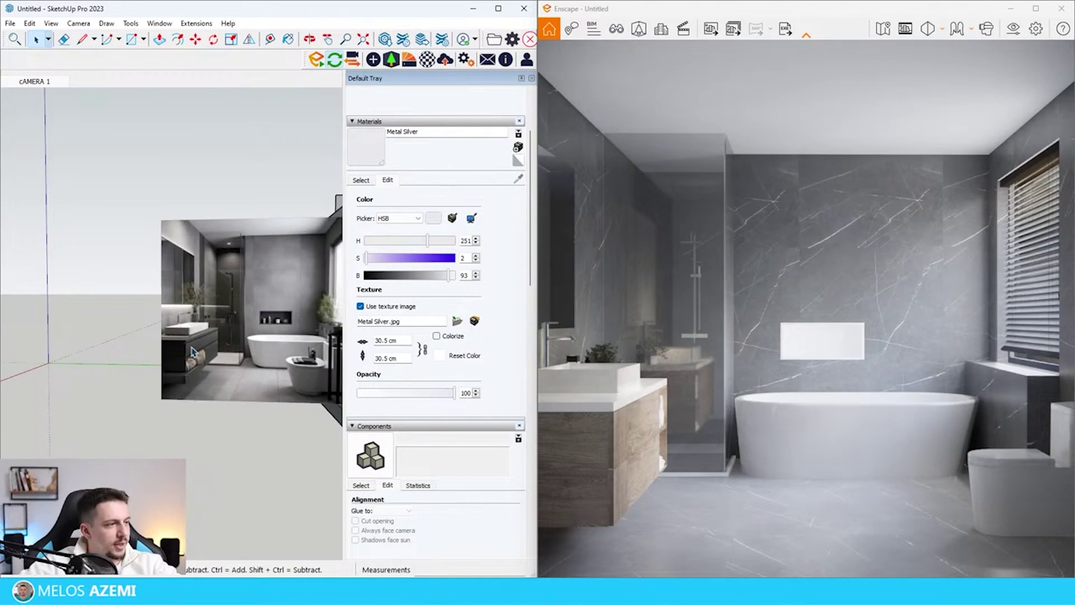
{"action": "scroll", "coordinate": [198, 336], "scroll_direction": "down", "scroll_amount": 5}
{"action": "scroll", "coordinate": [197, 336], "scroll_direction": "up", "scroll_amount": 8}
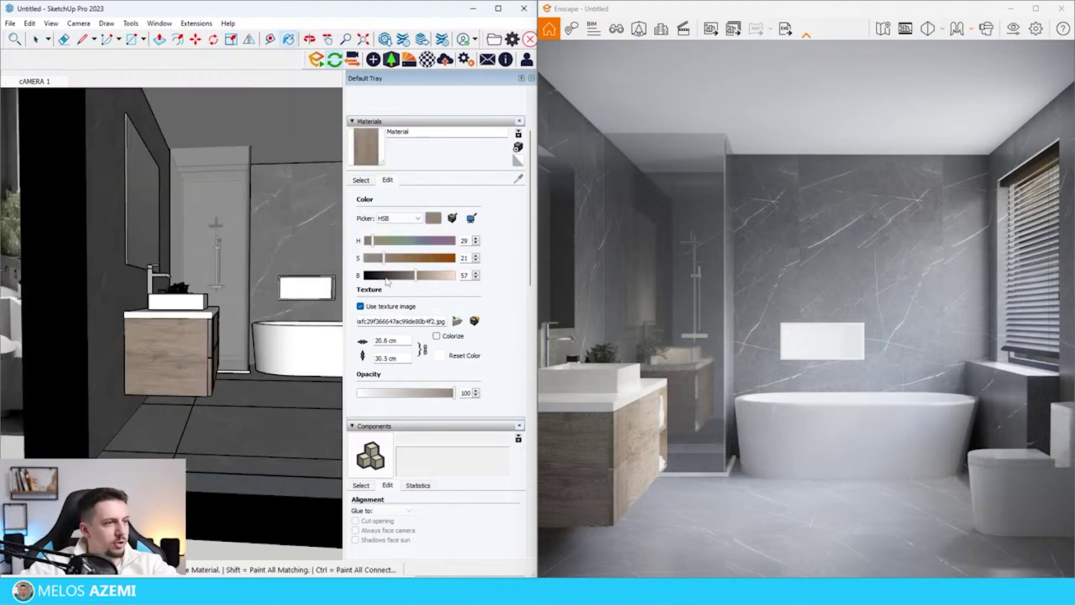
{"action": "left_click_drag", "start_coordinate": [378, 264], "coordinate": [394, 275]}
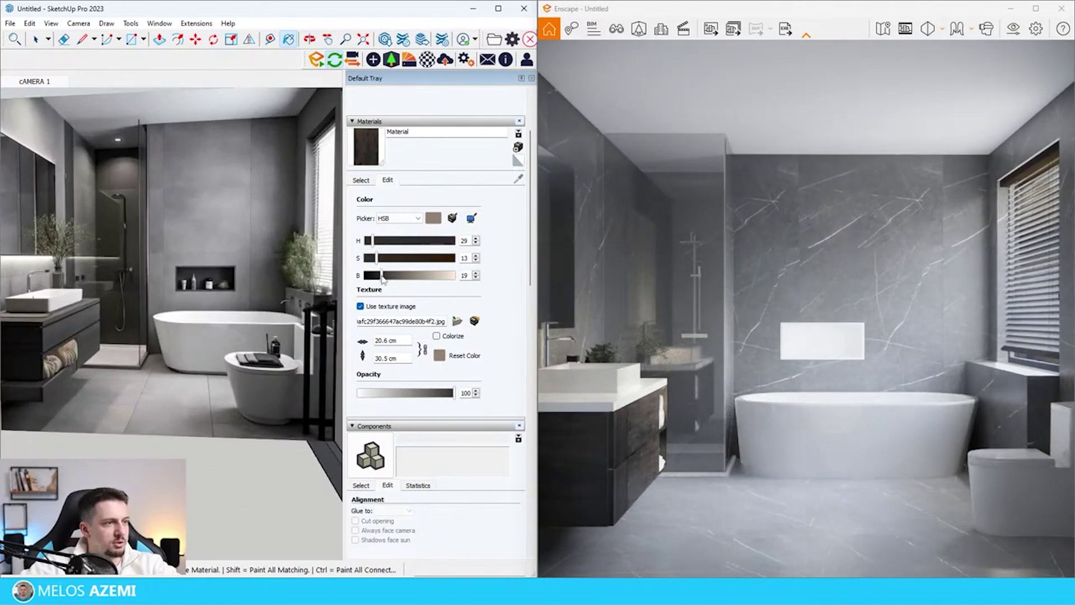
{"action": "left_click_drag", "start_coordinate": [394, 275], "coordinate": [382, 275]}
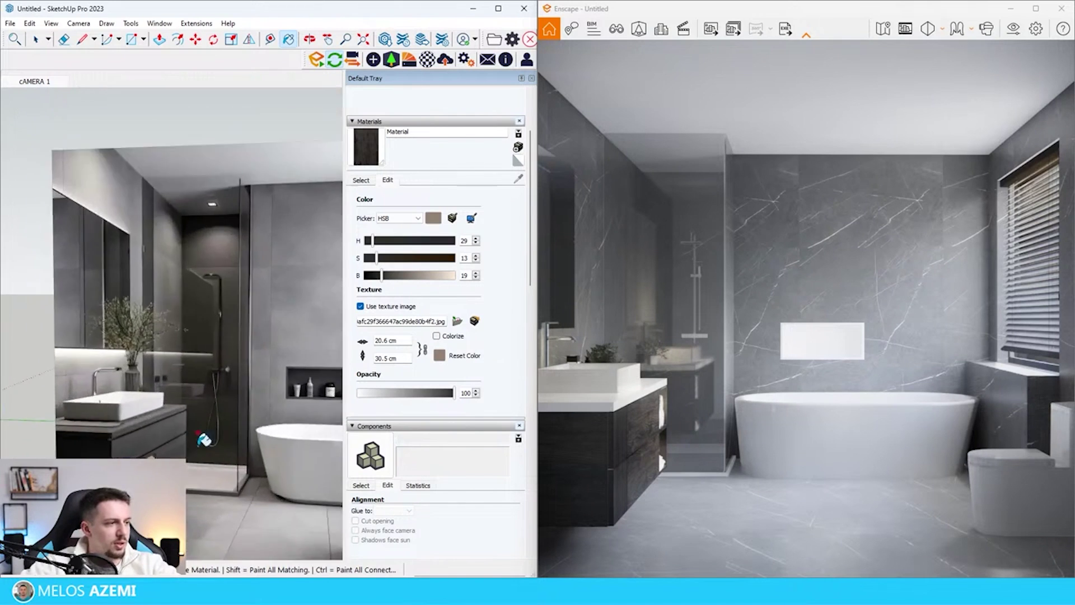
- Paint the vanity countertop with the dark wood material and leave the group
{"action": "scroll", "coordinate": [168, 430], "scroll_direction": "down", "scroll_amount": 2}
{"action": "scroll", "coordinate": [211, 441], "scroll_direction": "up", "scroll_amount": 8}
{"action": "key", "text": "space"}
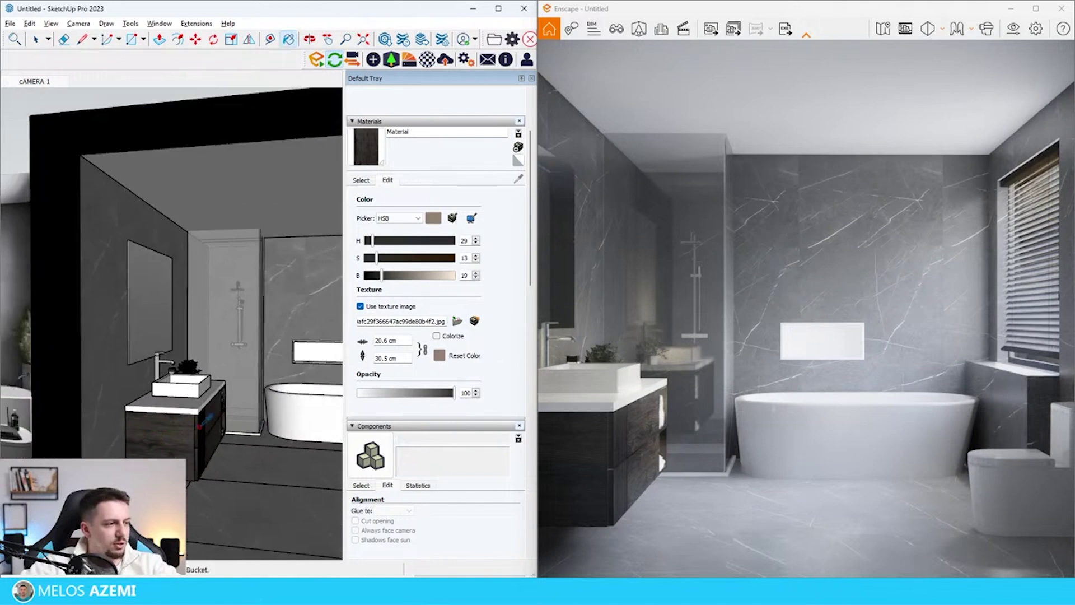
{"action": "scroll", "coordinate": [199, 412], "scroll_direction": "up", "scroll_amount": 3}
{"action": "double_click", "coordinate": [197, 412]}
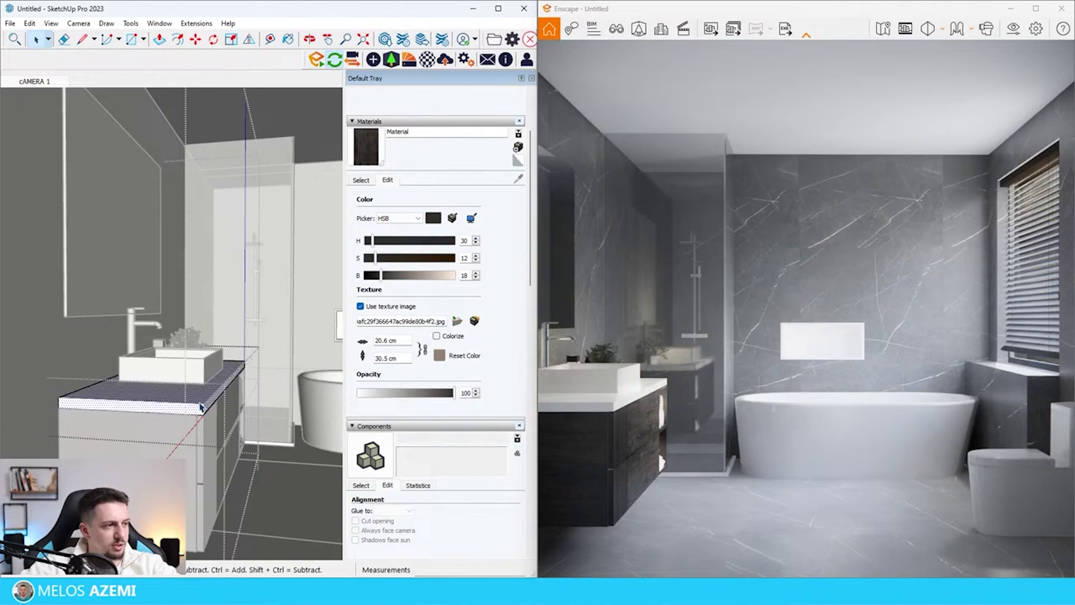
{"action": "left_click", "coordinate": [201, 396]}
{"action": "key", "text": "space"}
{"action": "key", "text": "Escape"}
{"action": "key", "text": "Escape"}
{"action": "key", "text": "Escape"}
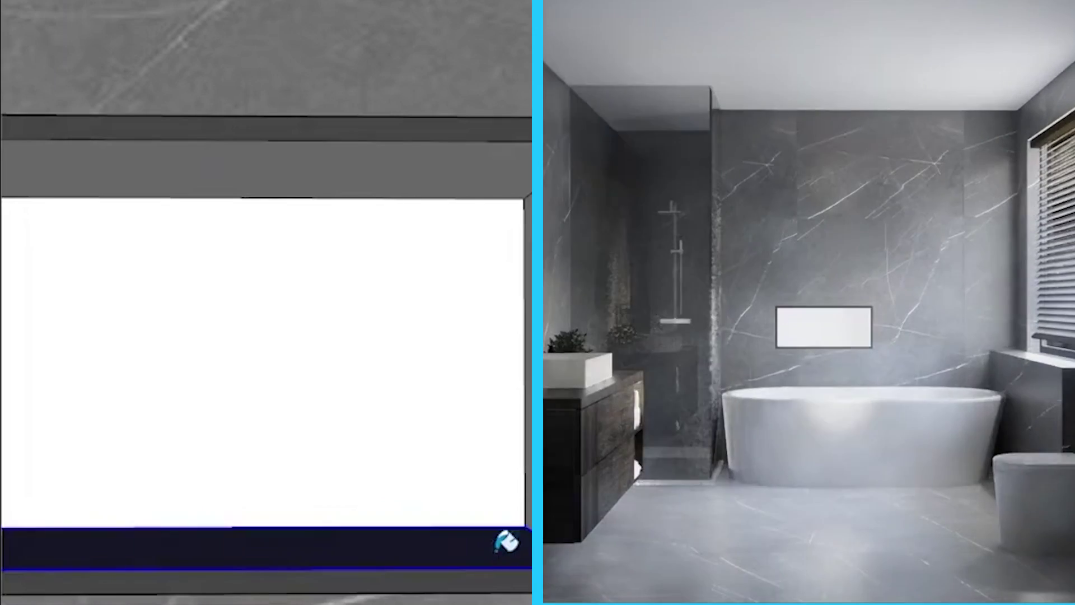
- Paint the back and inner sides of the niche above the bathtub with Color M07 and set that material's roughness to 30%
{"action": "left_click", "coordinate": [527, 439]}
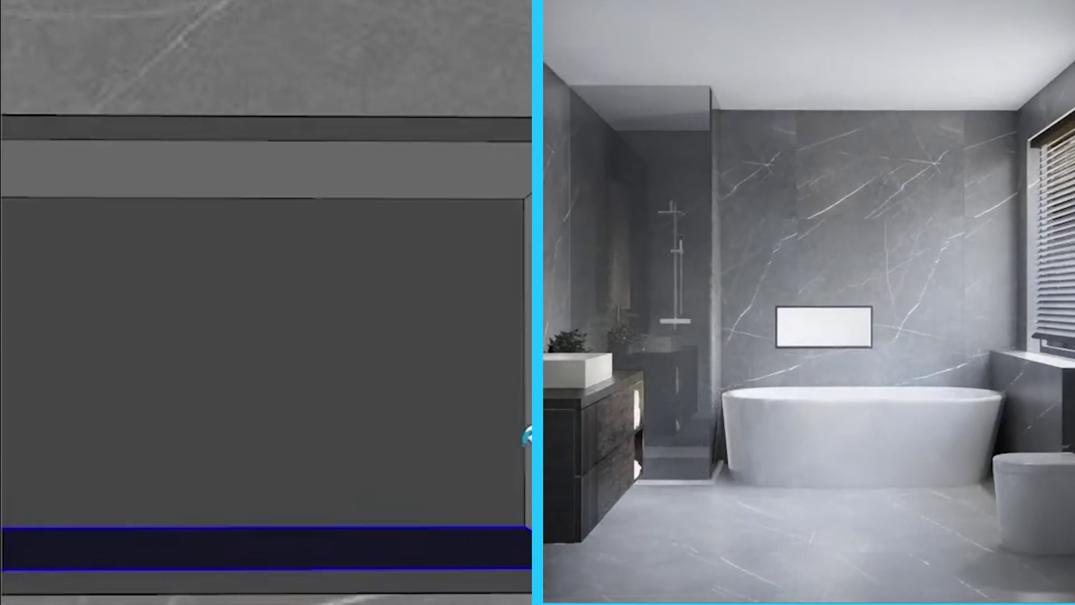
{"action": "scroll", "coordinate": [517, 223], "scroll_direction": "up", "scroll_amount": 1}
{"action": "left_click", "coordinate": [514, 219]}
{"action": "left_click", "coordinate": [514, 254]}
{"action": "key", "text": "ctrl+z"}
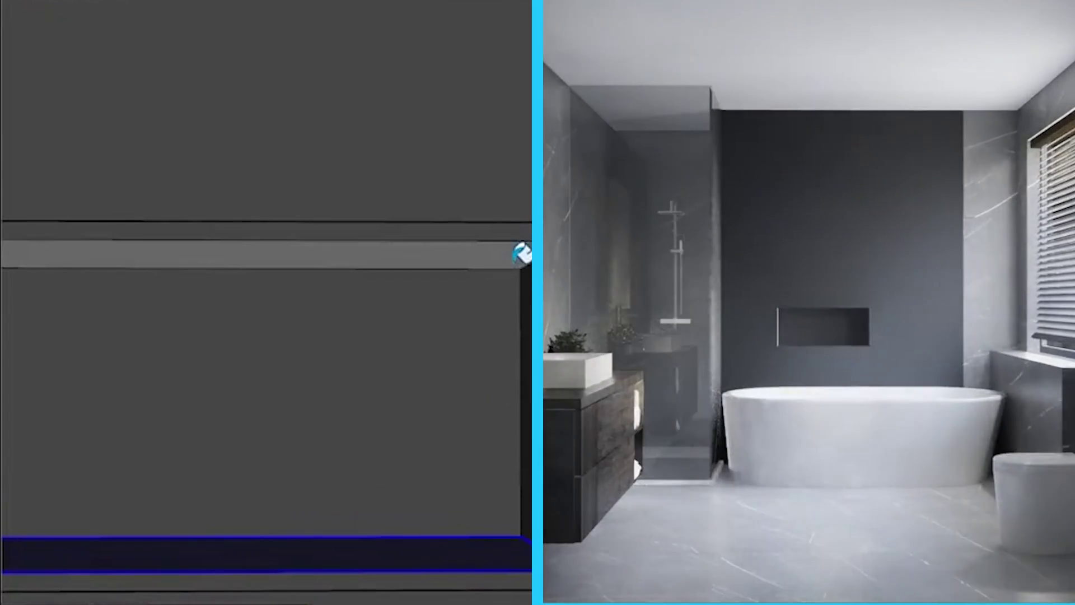
{"action": "key", "text": "ctrl+z"}
{"action": "scroll", "coordinate": [324, 250], "scroll_direction": "down", "scroll_amount": 3}
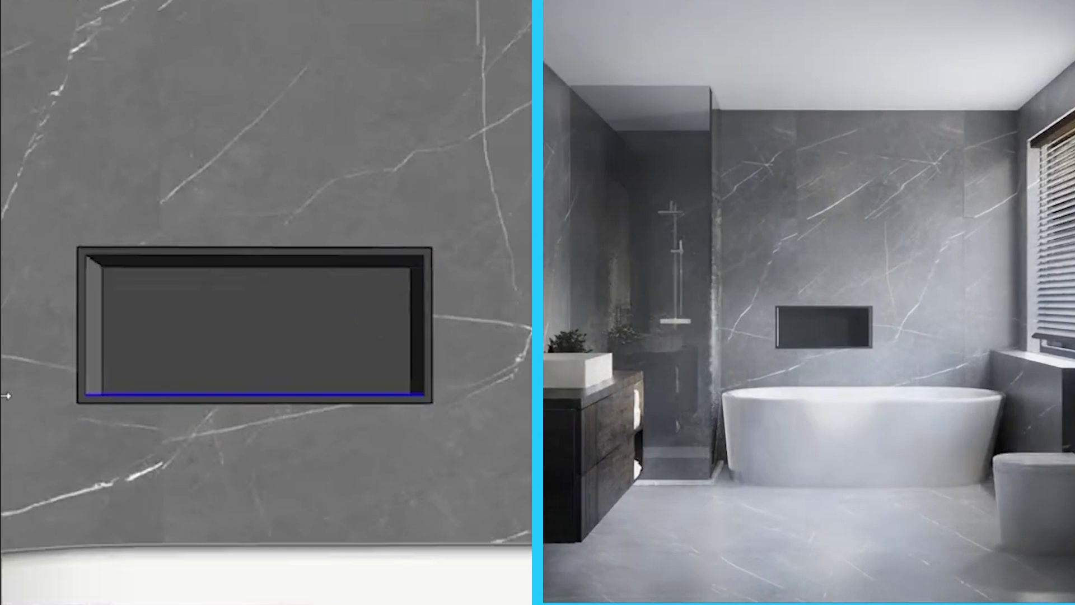
{"action": "left_click", "coordinate": [105, 336]}
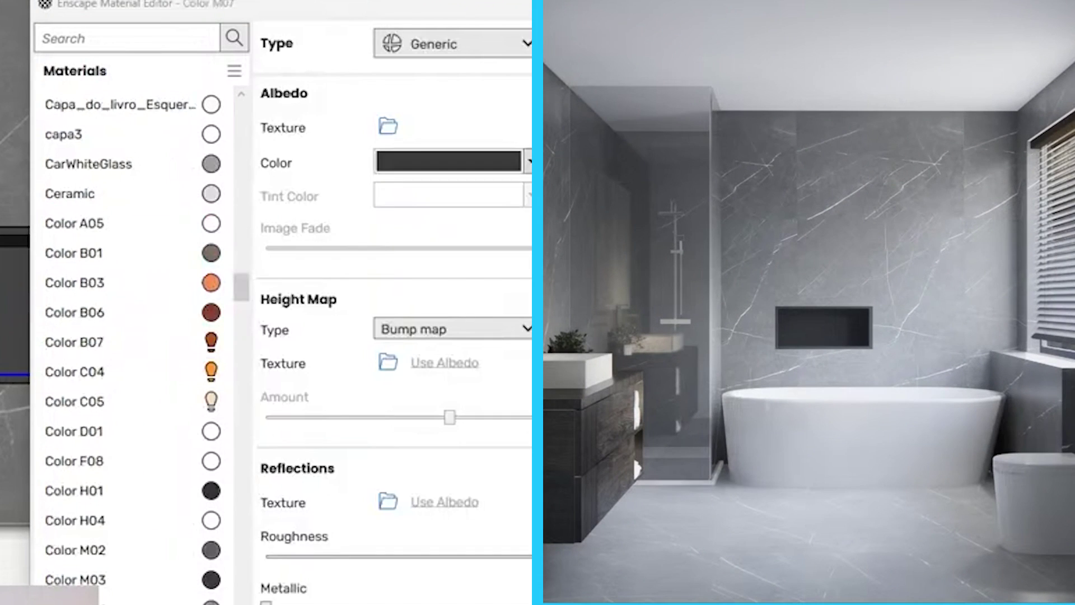
{"action": "left_click", "coordinate": [478, 398]}
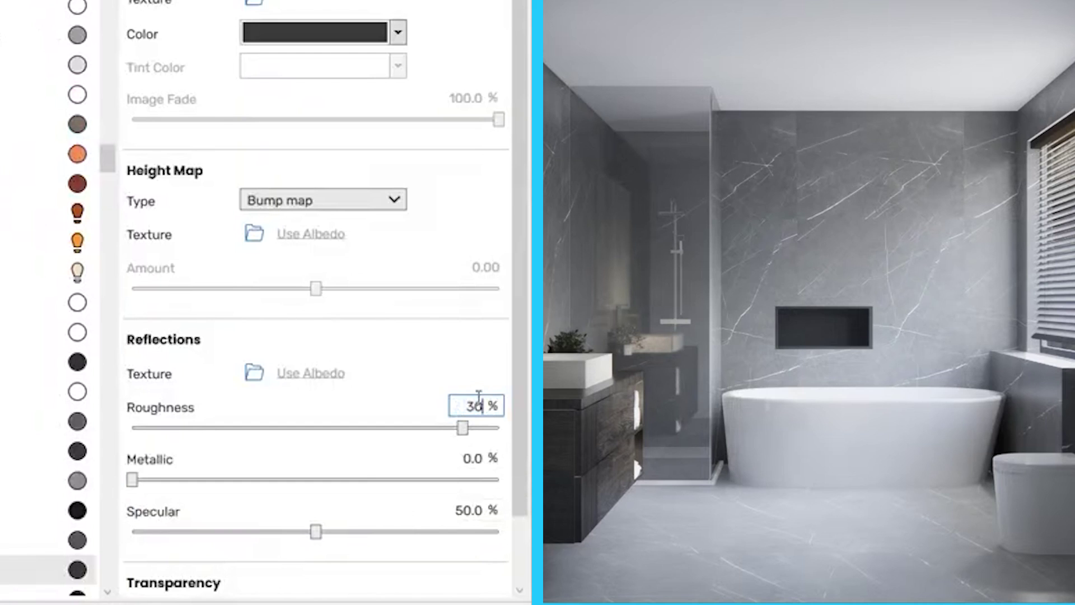
{"action": "key", "text": "Return"}
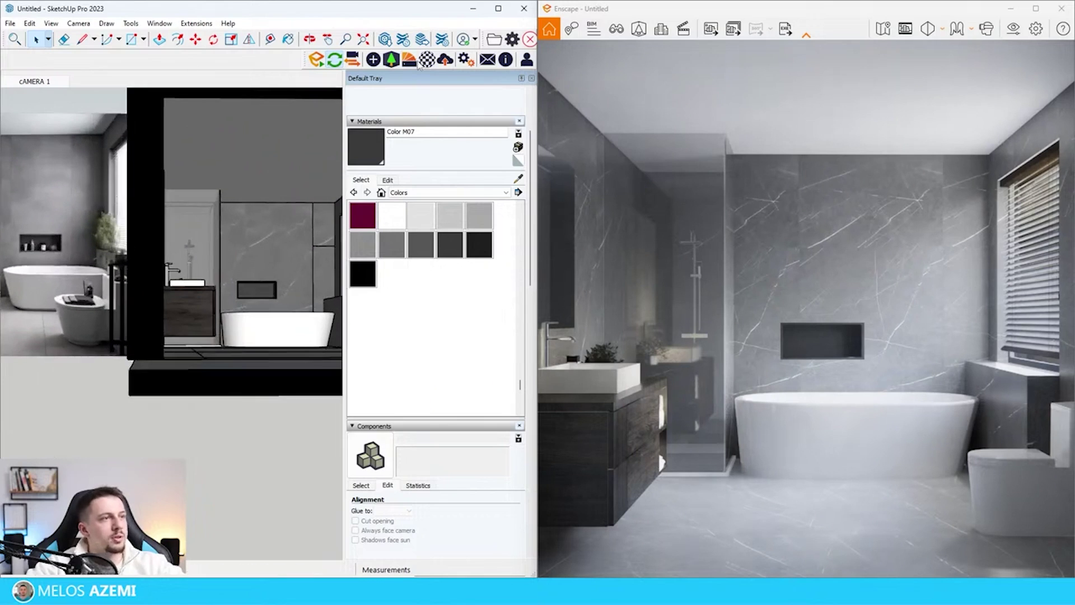
- Import the Plaster 05 material from the plaster category of the Enscape Material Library
{"action": "left_click", "coordinate": [410, 60]}
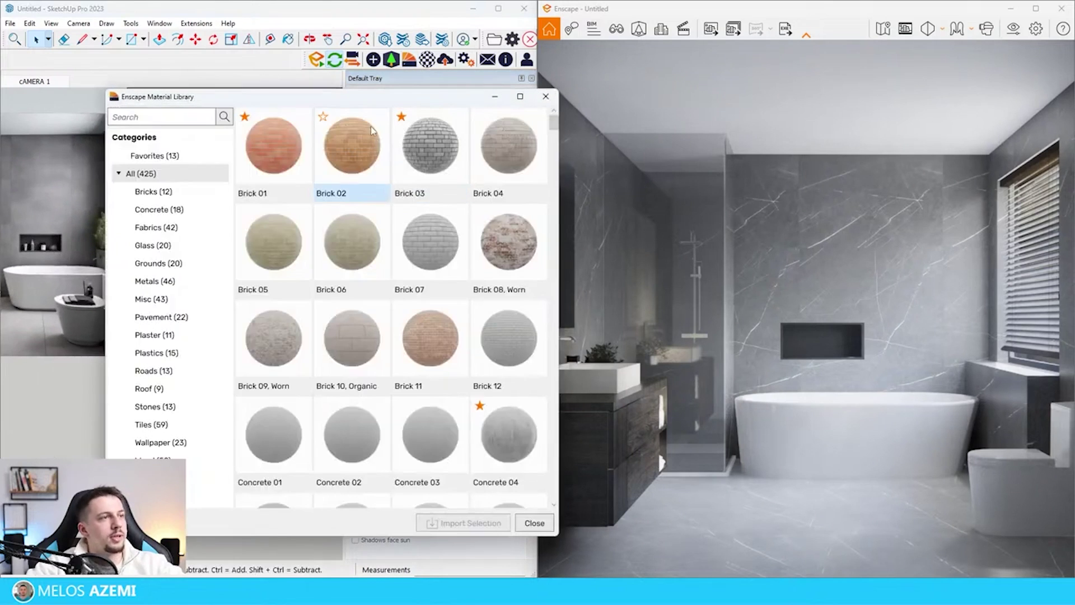
{"action": "left_click", "coordinate": [173, 336]}
{"action": "left_click", "coordinate": [502, 515]}
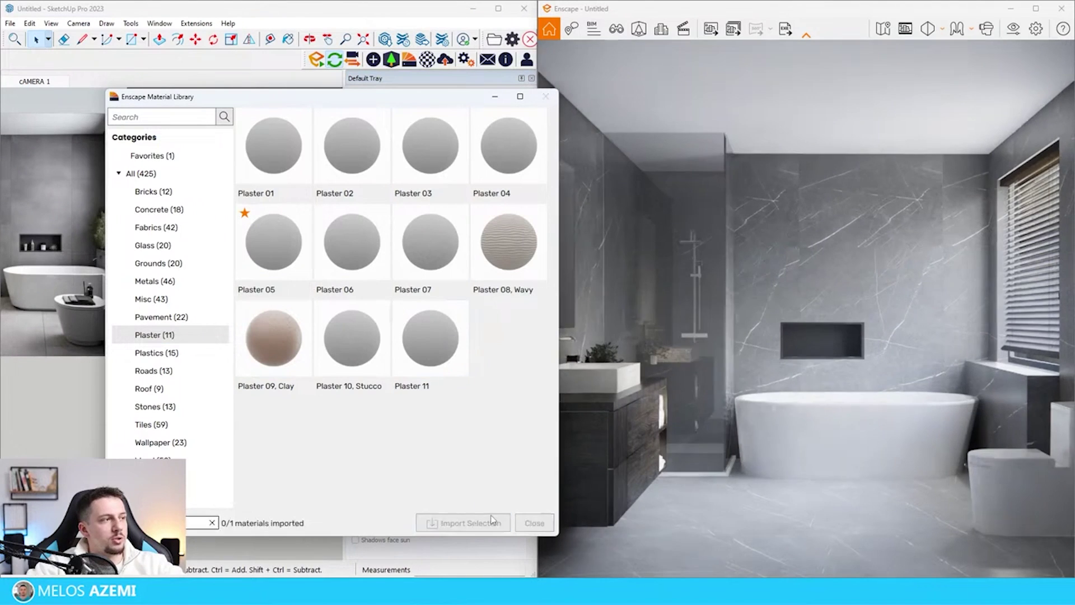
- Open the room's ceiling for editing, paint it with Plaster 05 and leave the group
{"action": "scroll", "coordinate": [237, 253], "scroll_direction": "down", "scroll_amount": 3}
{"action": "mouse_move", "coordinate": [237, 253]}
{"action": "middle_mouse_down"}
{"action": "mouse_move", "coordinate": [290, 169]}
{"action": "mouse_move", "coordinate": [255, 241]}
{"action": "middle_mouse_up"}
{"action": "double_click", "coordinate": [290, 171]}
{"action": "left_click", "coordinate": [290, 172]}
{"action": "left_click", "coordinate": [289, 180]}
{"action": "key", "text": "space"}
{"action": "left_click", "coordinate": [250, 194]}
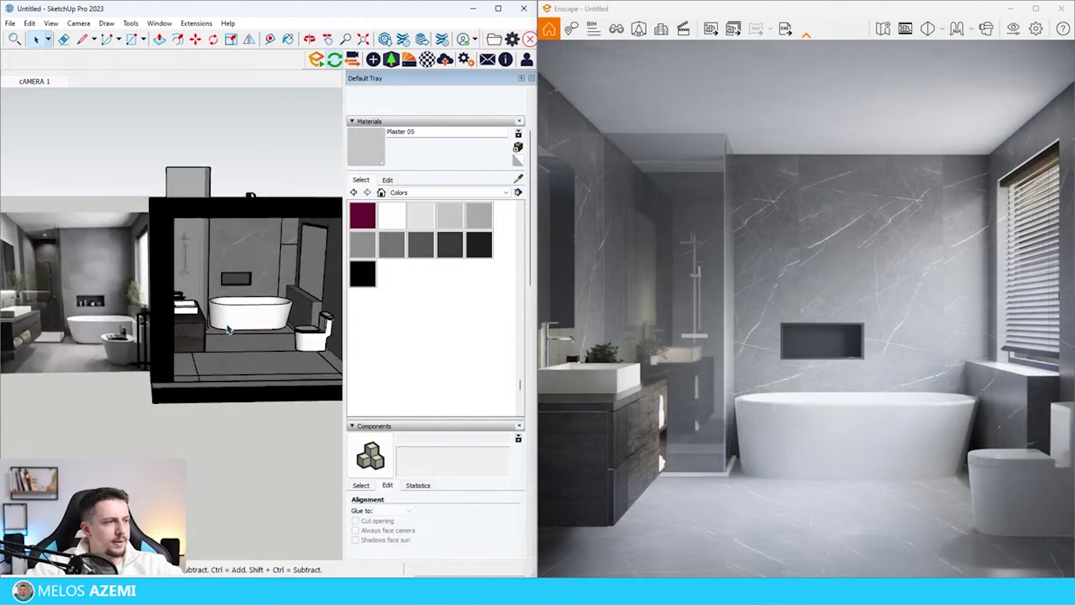
- Sample Material52 from the bathroom and paint it on the outer faces of the shower tray
{"action": "scroll", "coordinate": [194, 336], "scroll_direction": "up", "scroll_amount": 10}
{"action": "key", "text": "b"}
{"action": "left_click", "coordinate": [189, 363], "text": "alt"}
{"action": "key", "text": "space"}
{"action": "scroll", "coordinate": [202, 330], "scroll_direction": "up", "scroll_amount": 4}
{"action": "triple_click", "coordinate": [196, 335]}
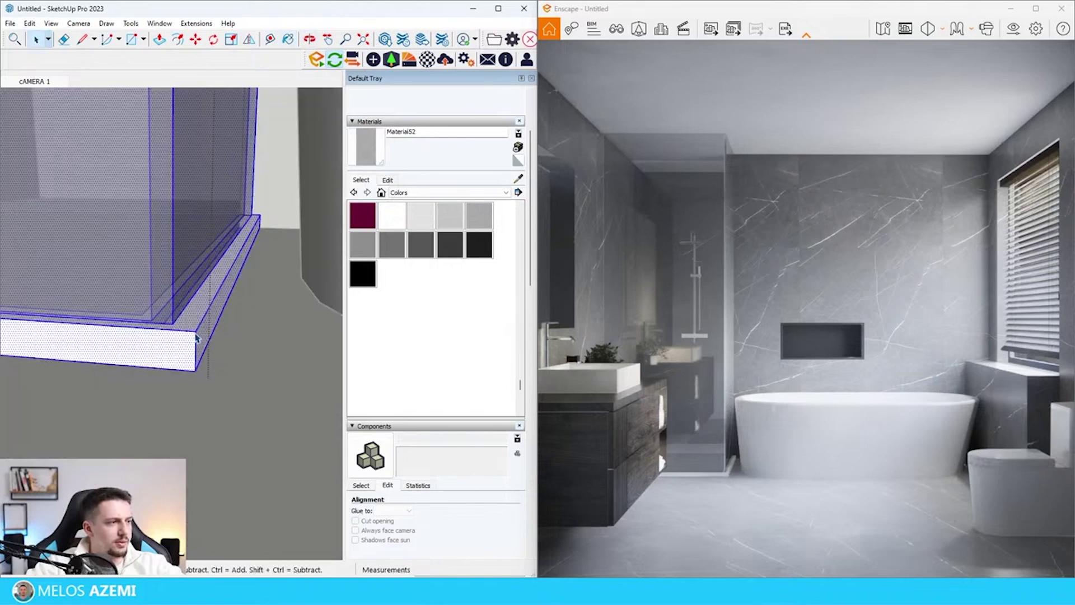
{"action": "left_click", "coordinate": [195, 336]}
{"action": "key", "text": "b"}
{"action": "left_click", "coordinate": [189, 342]}
{"action": "left_click", "coordinate": [198, 321]}
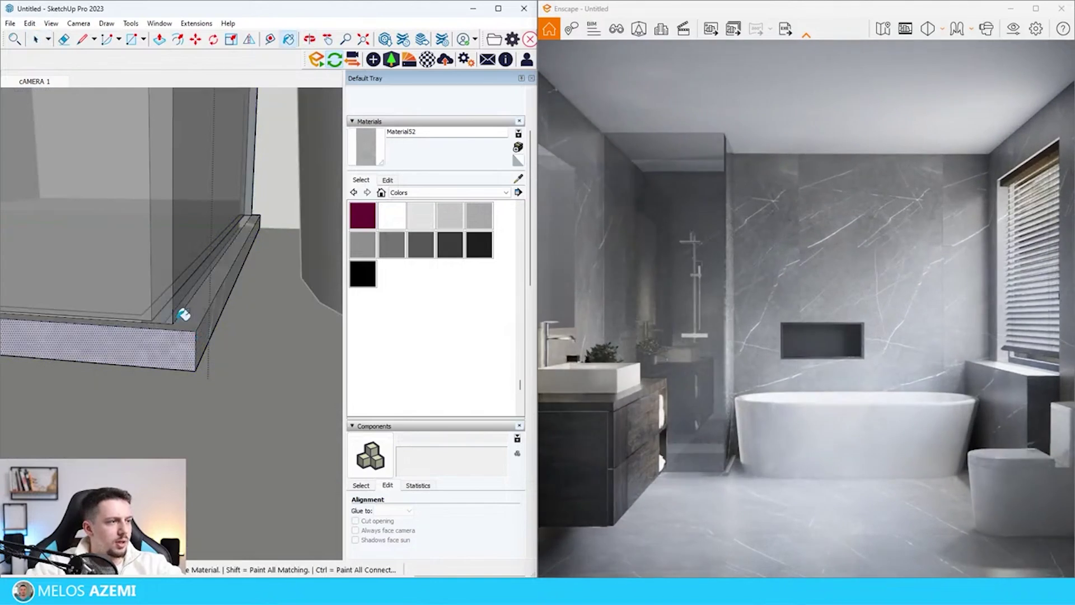
{"action": "scroll", "coordinate": [180, 319], "scroll_direction": "up", "scroll_amount": 4}
{"action": "mouse_move", "coordinate": [184, 319]}
{"action": "middle_mouse_down"}
{"action": "mouse_move", "coordinate": [272, 318]}
{"action": "mouse_move", "coordinate": [235, 341]}
{"action": "mouse_move", "coordinate": [196, 325]}
{"action": "mouse_move", "coordinate": [247, 312]}
{"action": "middle_mouse_up"}
{"action": "key", "text": "space"}
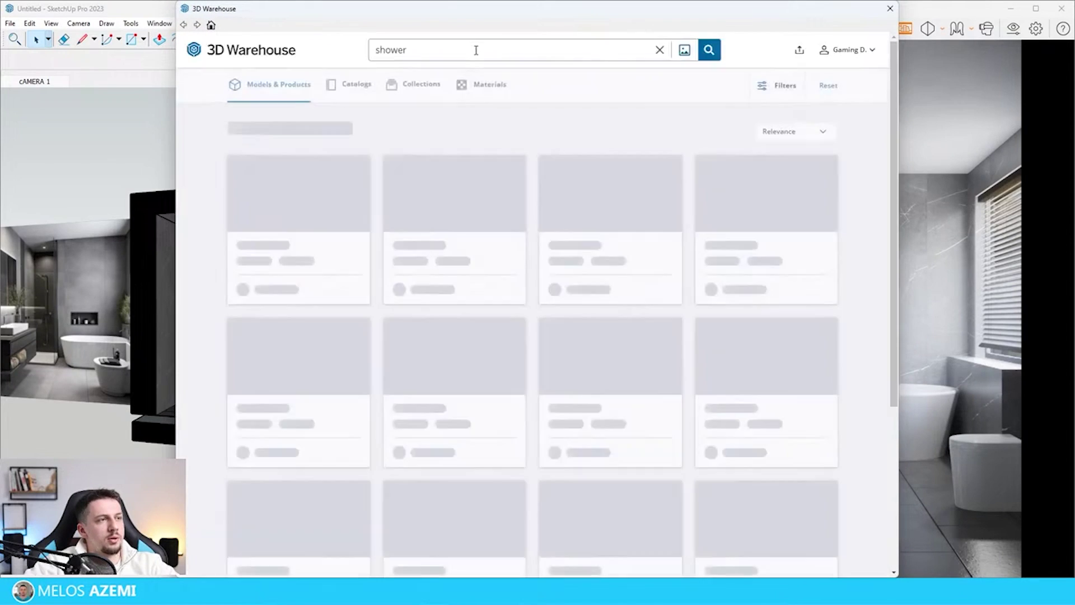
- Search 3D Warehouse for "RECESSED LIGHT" and download a round ceiling light into the model
{"action": "type", "text": "RECESSED"}
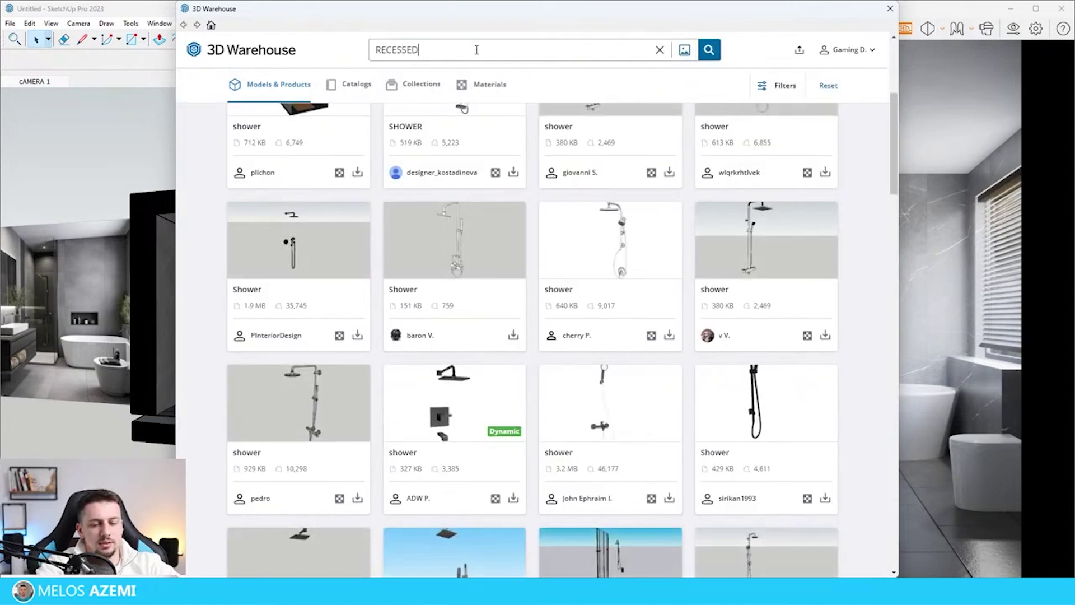
{"action": "type", "text": " LIGHT"}
{"action": "key", "text": "Return"}
{"action": "left_click", "coordinate": [357, 434]}
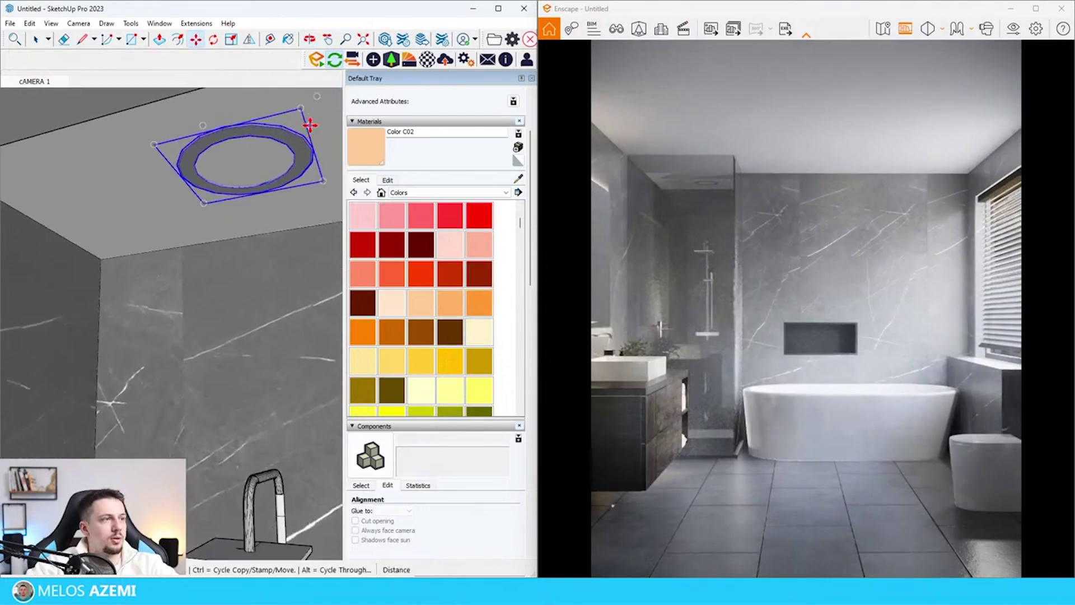
- Scale the recessed light down to about 0.11 and position it on the ceiling above the shower
{"action": "mouse_move", "coordinate": [308, 119]}
{"action": "left_mouse_down"}
{"action": "mouse_move", "coordinate": [297, 102]}
{"action": "mouse_move", "coordinate": [266, 108]}
{"action": "left_mouse_up"}
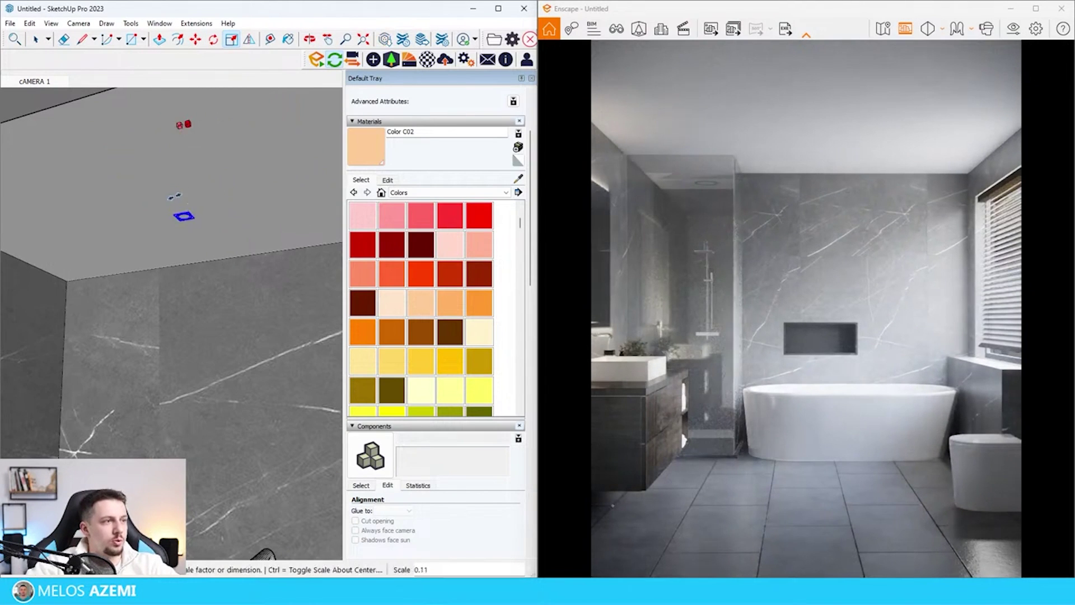
{"action": "left_click_drag", "start_coordinate": [192, 193], "coordinate": [193, 192]}
{"action": "key", "text": "m"}
{"action": "middle_click_drag", "start_coordinate": [257, 177], "coordinate": [242, 247]}
{"action": "scroll", "coordinate": [243, 247], "scroll_direction": "down", "scroll_amount": 5}
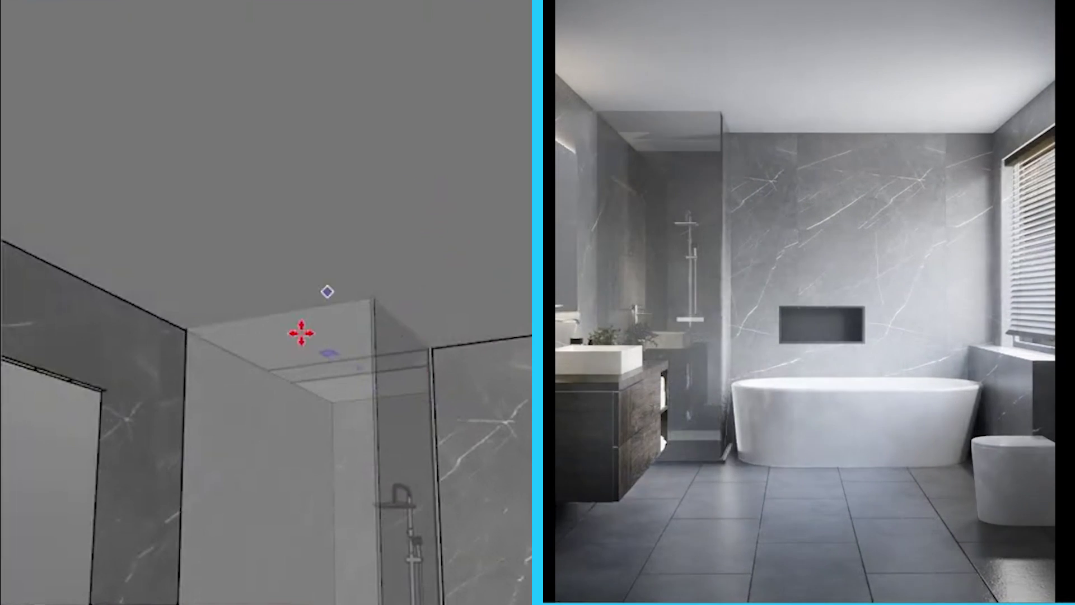
- Lower the recessed light slightly so its rim sits just below the shower's ceiling surface
{"action": "scroll", "coordinate": [312, 375], "scroll_direction": "up", "scroll_amount": 6}
{"action": "scroll", "coordinate": [412, 223], "scroll_direction": "up", "scroll_amount": 8}
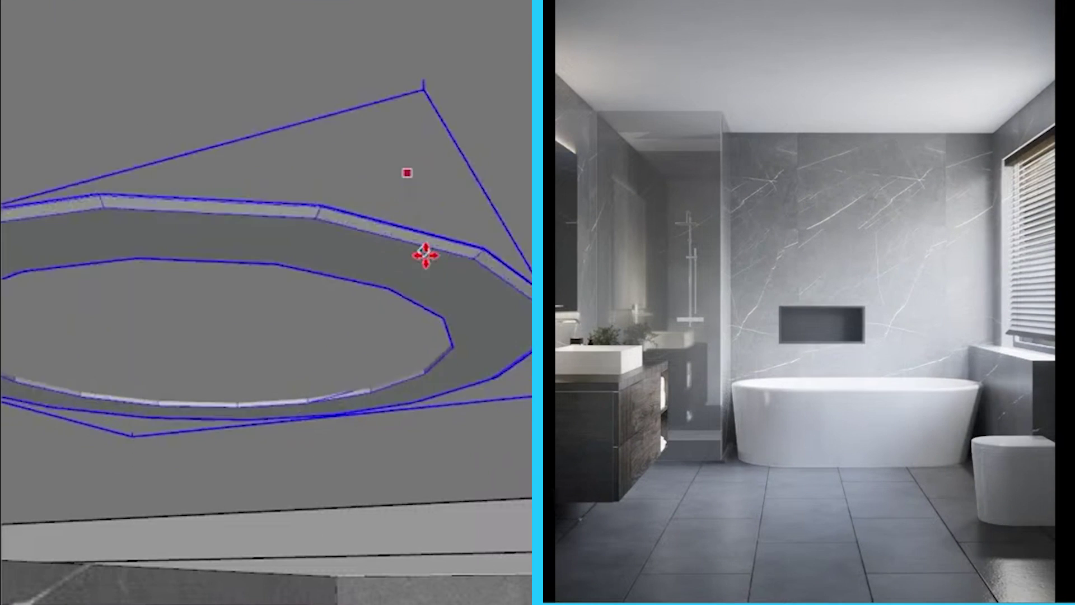
{"action": "key", "text": "Escape"}
{"action": "key", "text": "space"}
{"action": "right_click", "coordinate": [428, 253]}
{"action": "left_click", "coordinate": [518, 448]}
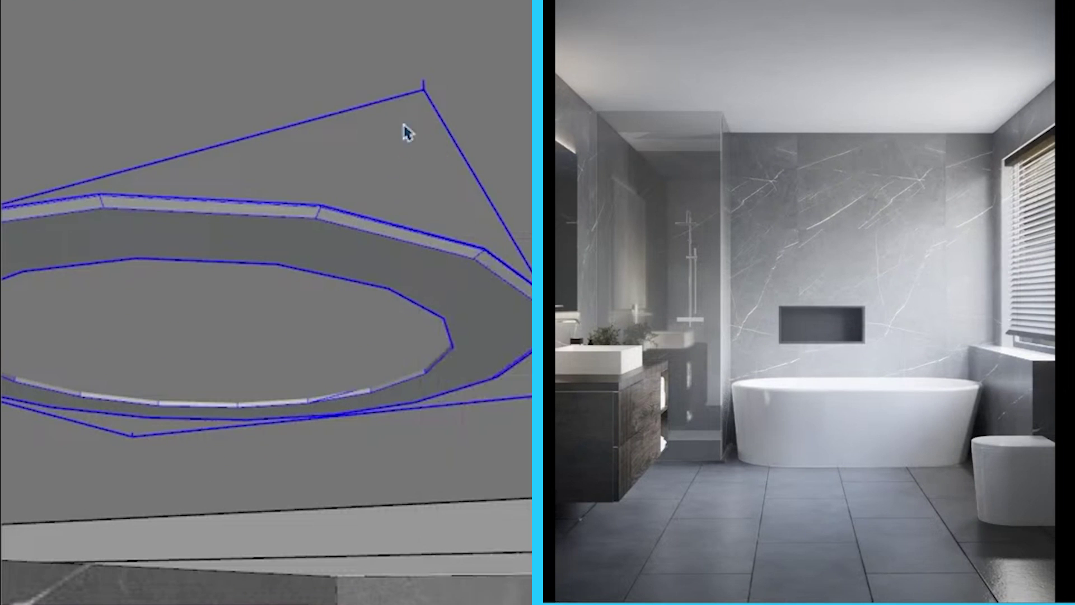
{"action": "left_click", "coordinate": [432, 96]}
{"action": "left_click", "coordinate": [432, 136]}
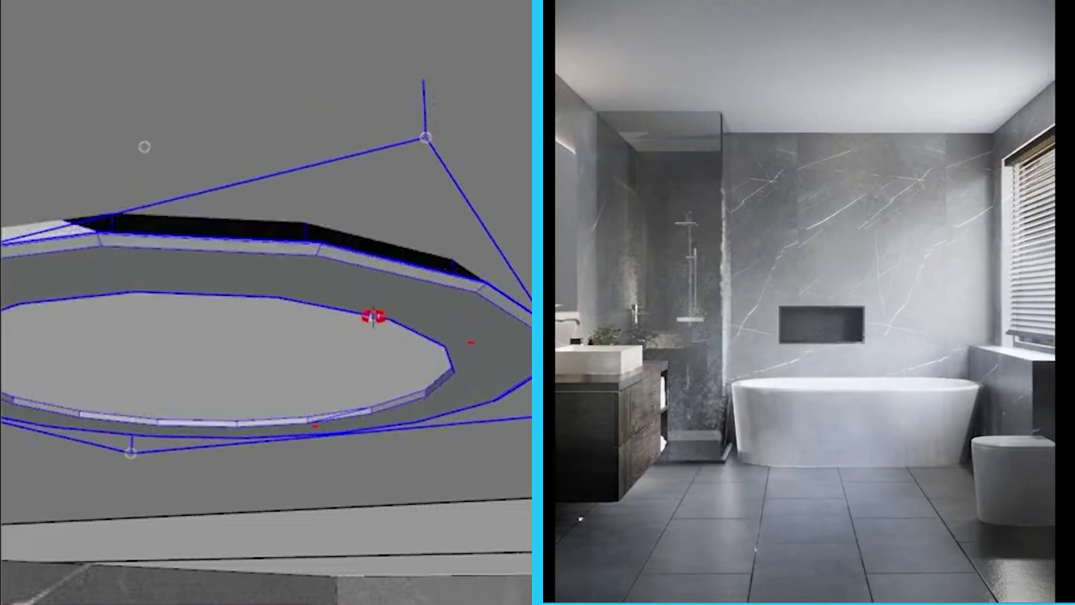
{"action": "key", "text": "space"}
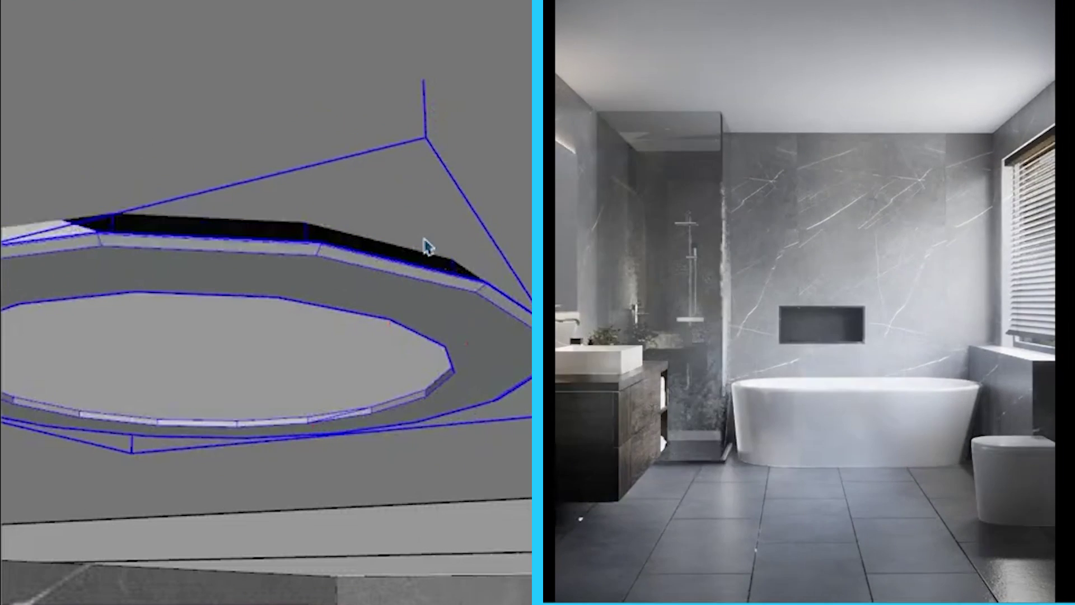
- Paint the inner disc of the recessed light with Color C02 and make that material self-illuminated in the Enscape Material Editor
{"action": "key", "text": "space"}
{"action": "double_click", "coordinate": [359, 345]}
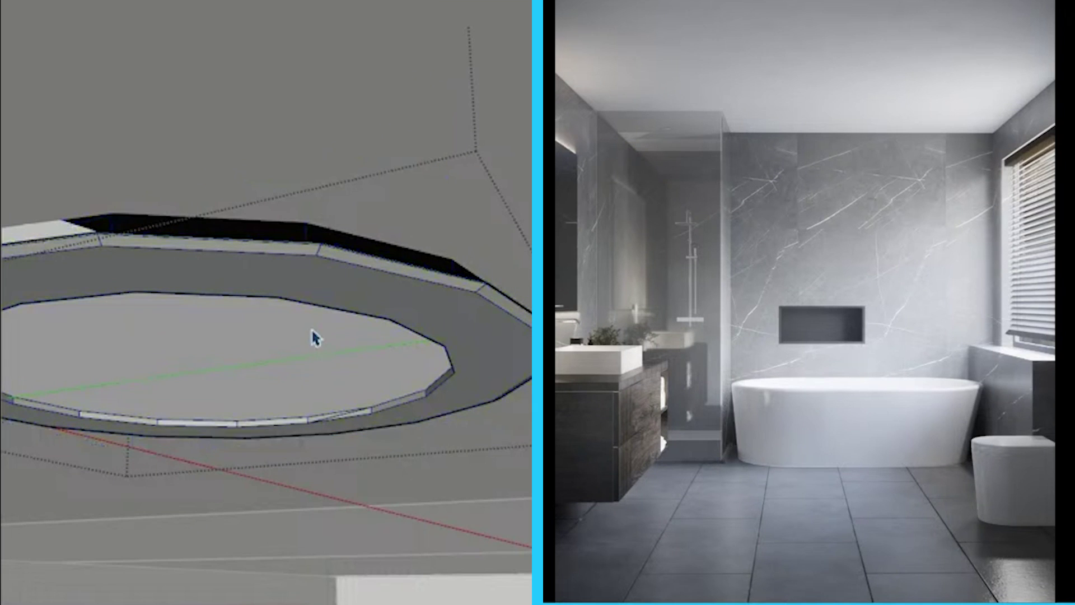
{"action": "left_click", "coordinate": [317, 360]}
{"action": "left_click", "coordinate": [331, 336]}
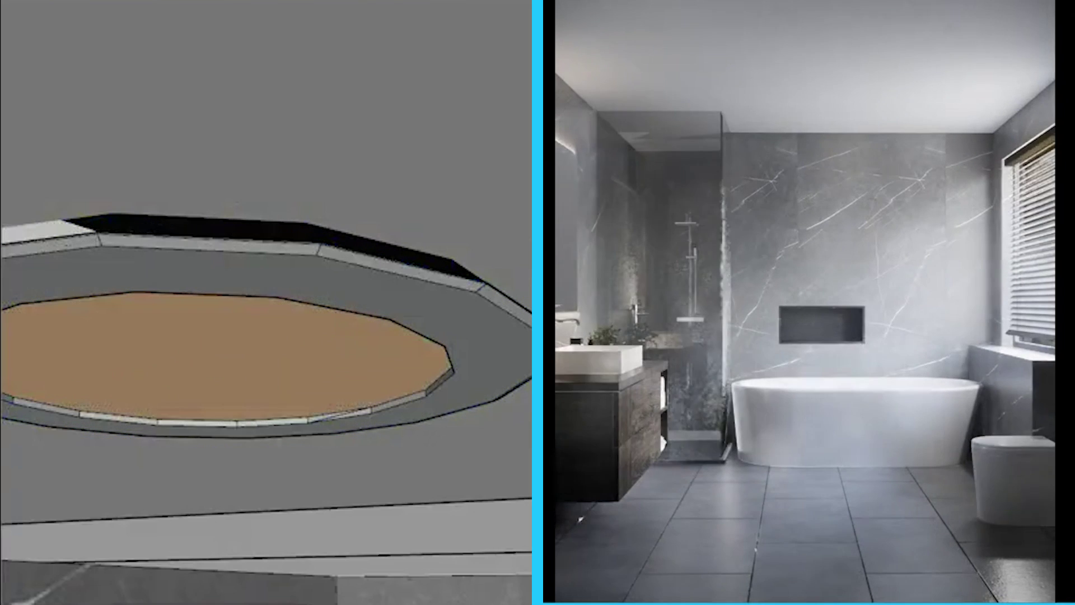
{"action": "left_click_drag", "start_coordinate": [406, 23], "coordinate": [529, 8]}
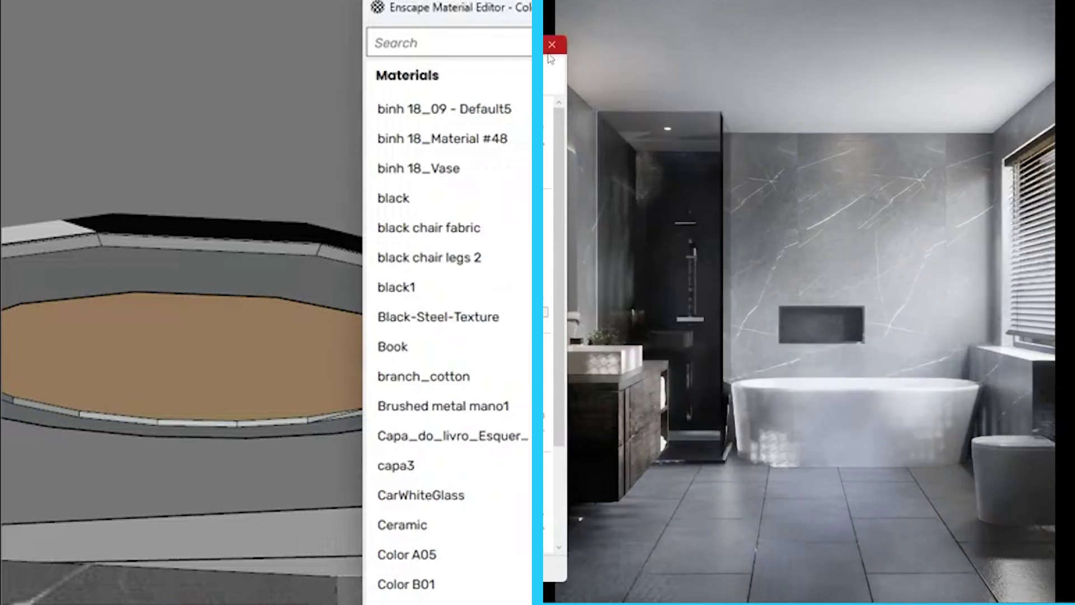
- Draw a vertical guide line straight down from the centre of the recessed light's disc
{"action": "left_click", "coordinate": [307, 397]}
{"action": "key", "text": "l"}
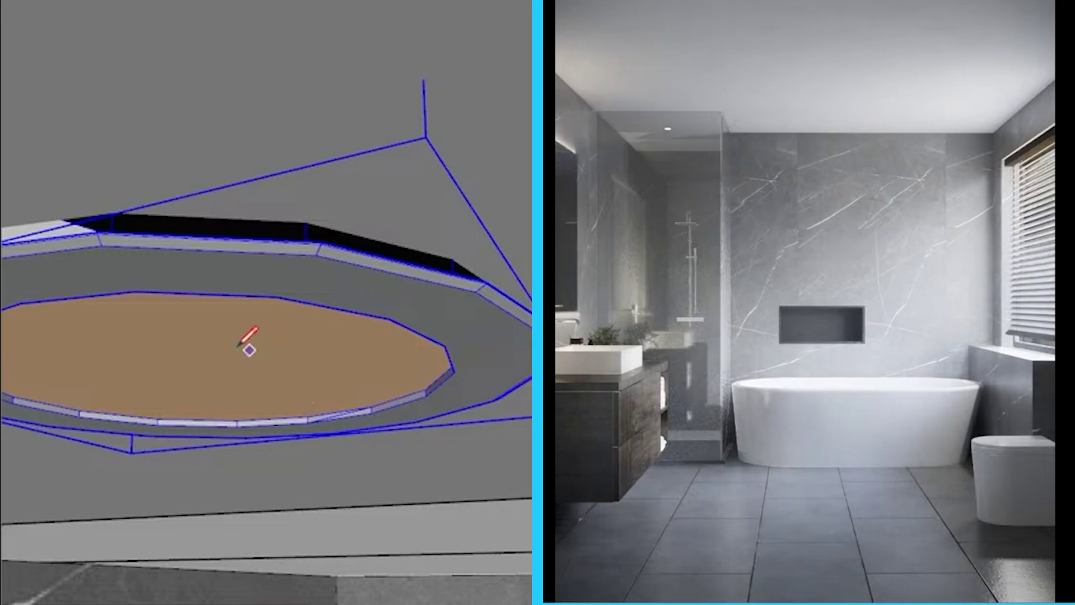
{"action": "left_click", "coordinate": [198, 603]}
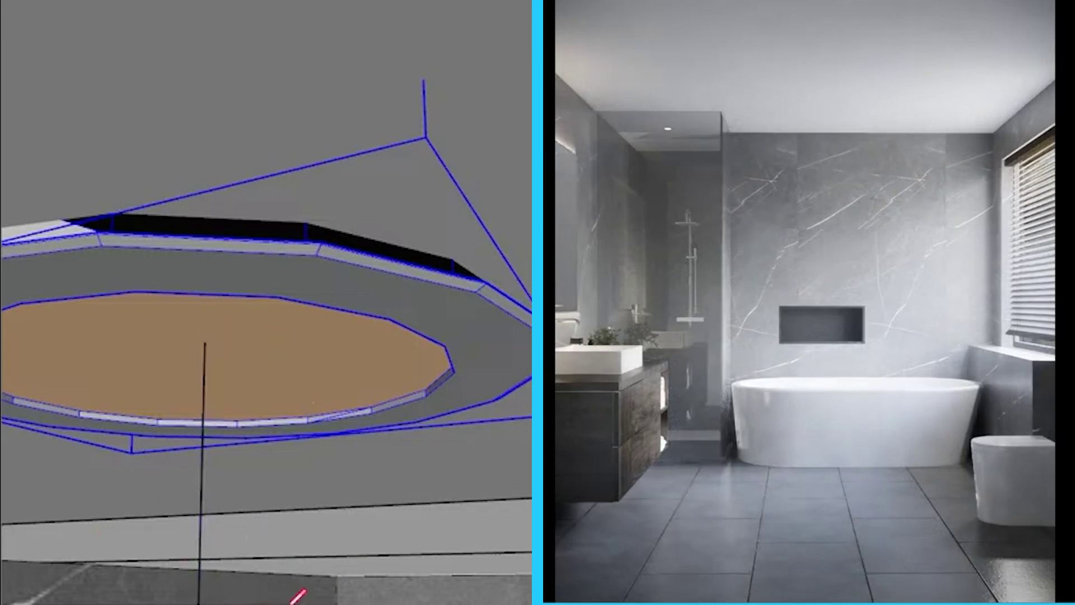
{"action": "left_click", "coordinate": [14, 1]}
{"action": "key", "text": "Escape"}
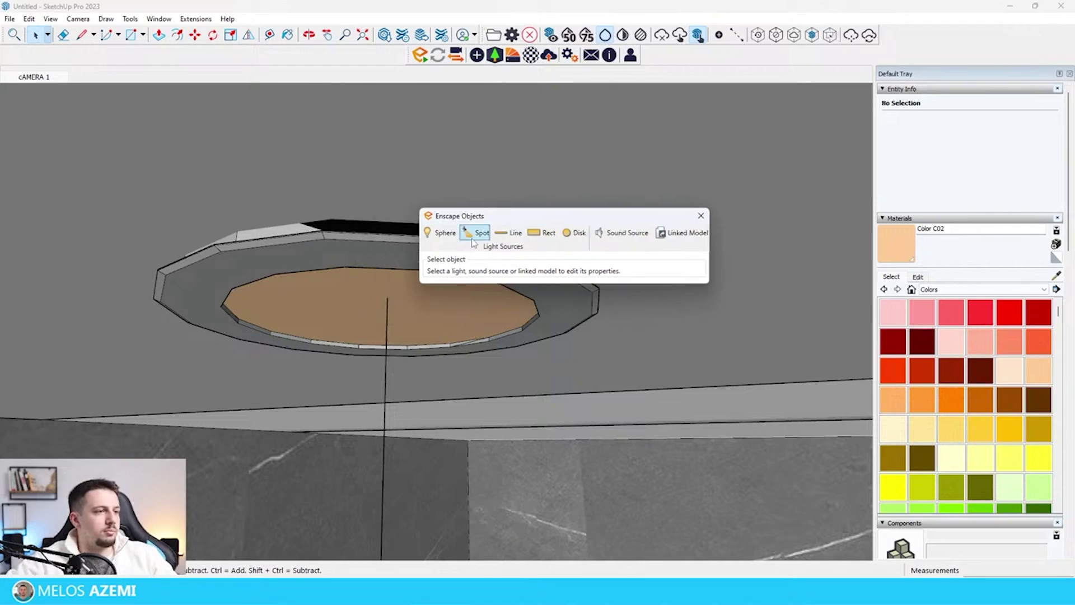
- Place an Enscape Spot light at the centre of the recessed light's disc, aimed straight down along the guide line
{"action": "left_click", "coordinate": [474, 234]}
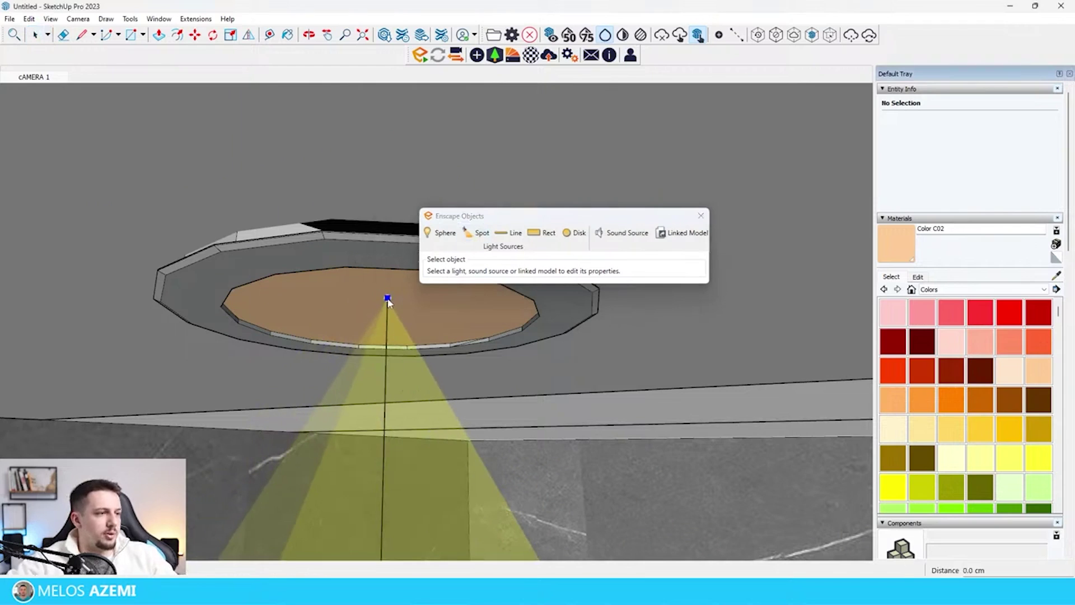
{"action": "left_click", "coordinate": [388, 299]}
{"action": "left_click", "coordinate": [386, 386]}
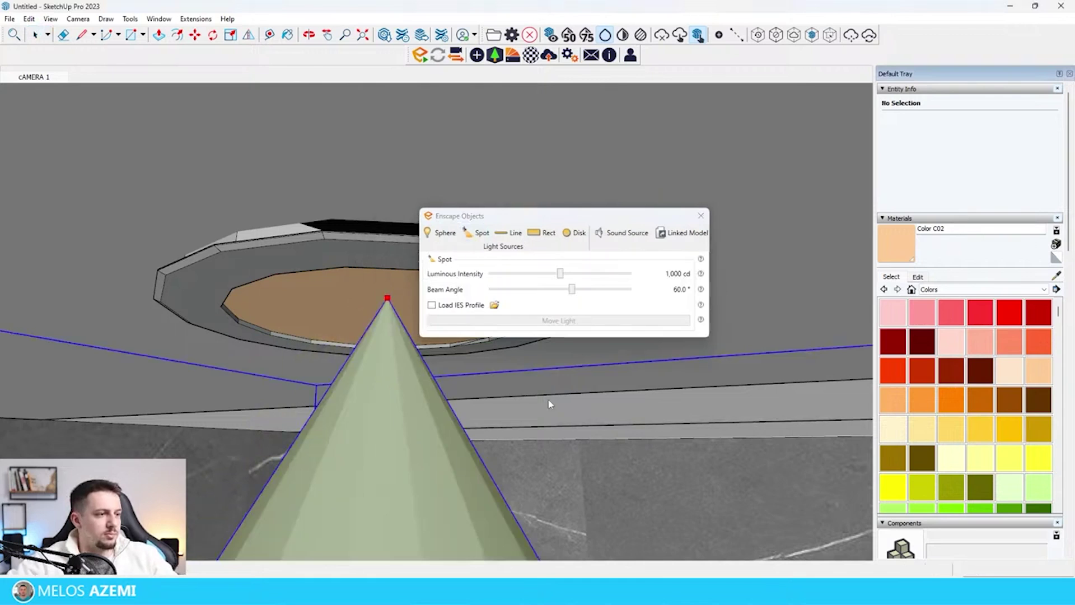
{"action": "left_click", "coordinate": [455, 307]}
{"action": "key", "text": "Escape"}
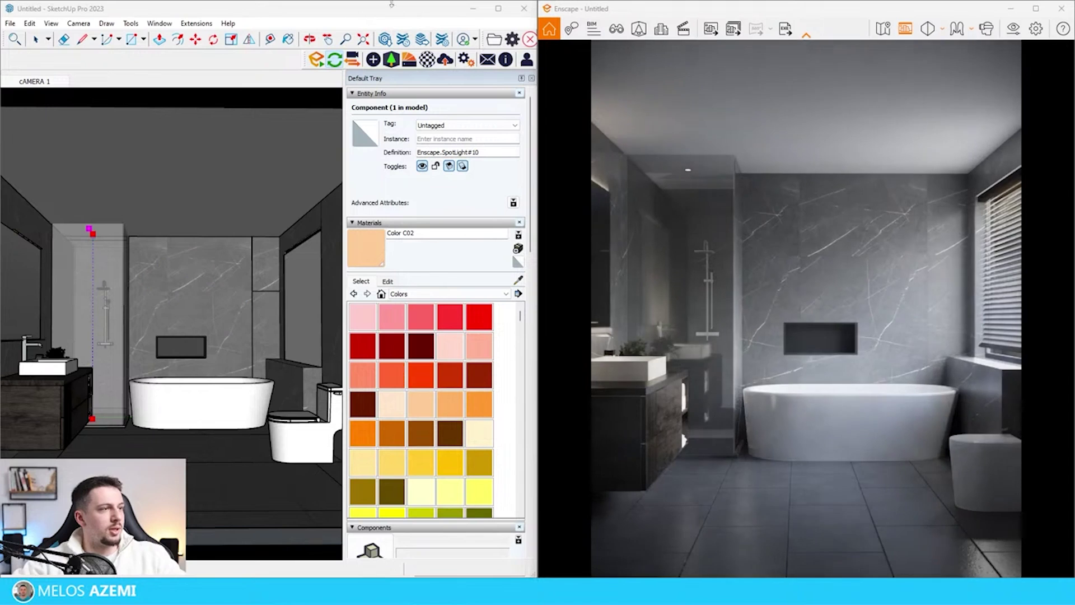
- Open the Enscape object settings for the spotlight beneath the shower's recessed light
{"action": "scroll", "coordinate": [184, 252], "scroll_direction": "up", "scroll_amount": 5}
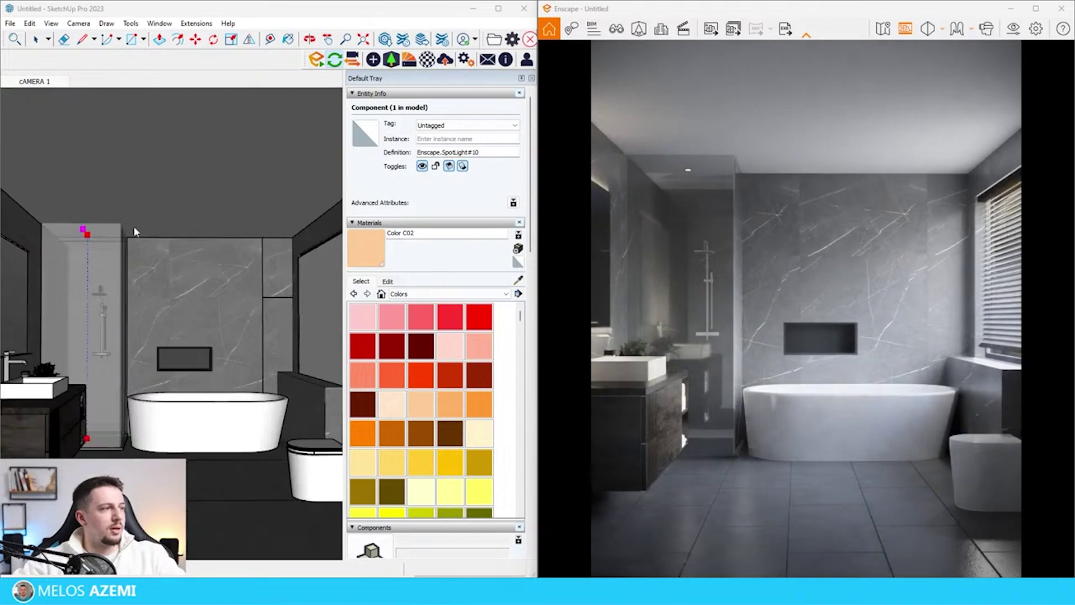
{"action": "scroll", "coordinate": [190, 251], "scroll_direction": "up", "scroll_amount": 5}
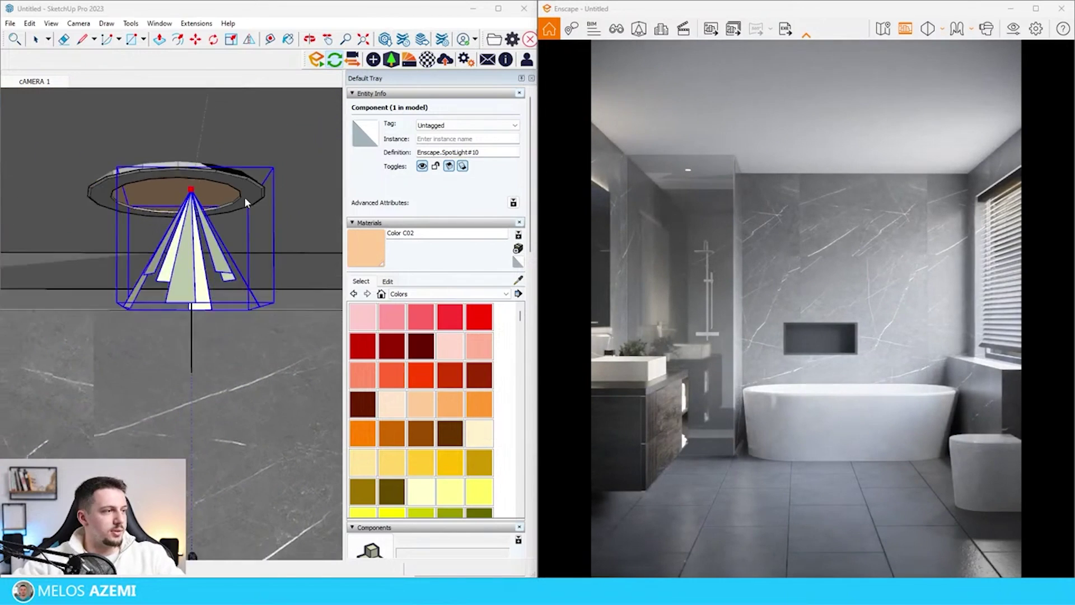
{"action": "key", "text": "space"}
{"action": "left_click", "coordinate": [373, 58]}
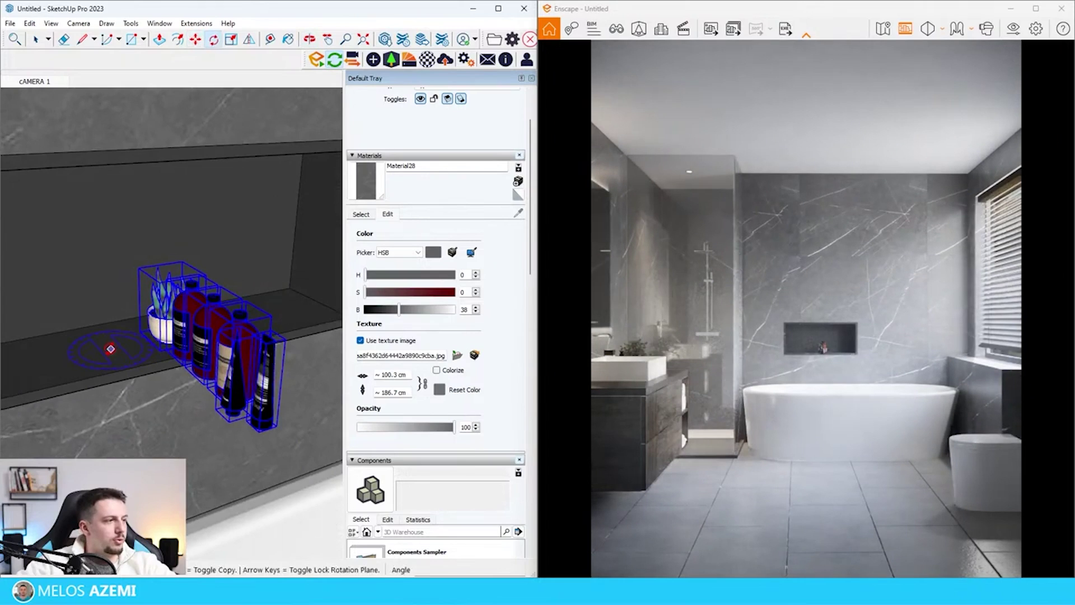
- Rotate the set of bottles and potted plant 90° and move it into the niche above the bathtub
{"action": "left_click", "coordinate": [112, 354]}
{"action": "left_click", "coordinate": [143, 343]}
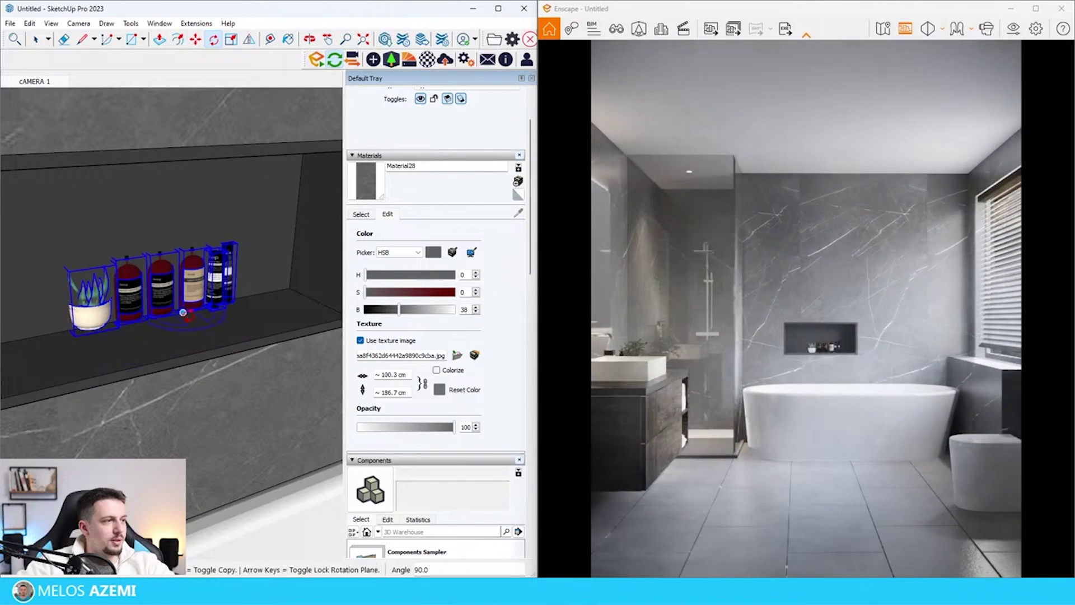
{"action": "key", "text": "m"}
{"action": "left_click", "coordinate": [194, 316]}
{"action": "left_click", "coordinate": [231, 341]}
{"action": "key", "text": "s"}
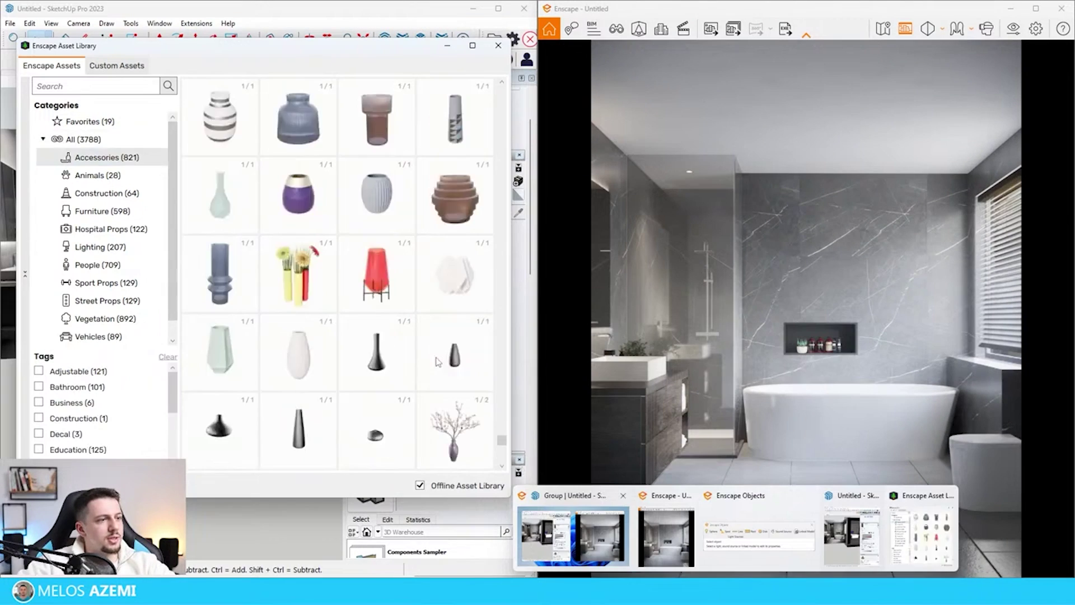
- Pick Vase 053: Elephant Bush from the Enscape Asset Library accessories and place it on the ledge beside the bathtub
{"action": "left_click", "coordinate": [448, 304]}
{"action": "scroll", "coordinate": [197, 379], "scroll_direction": "down", "scroll_amount": 2}
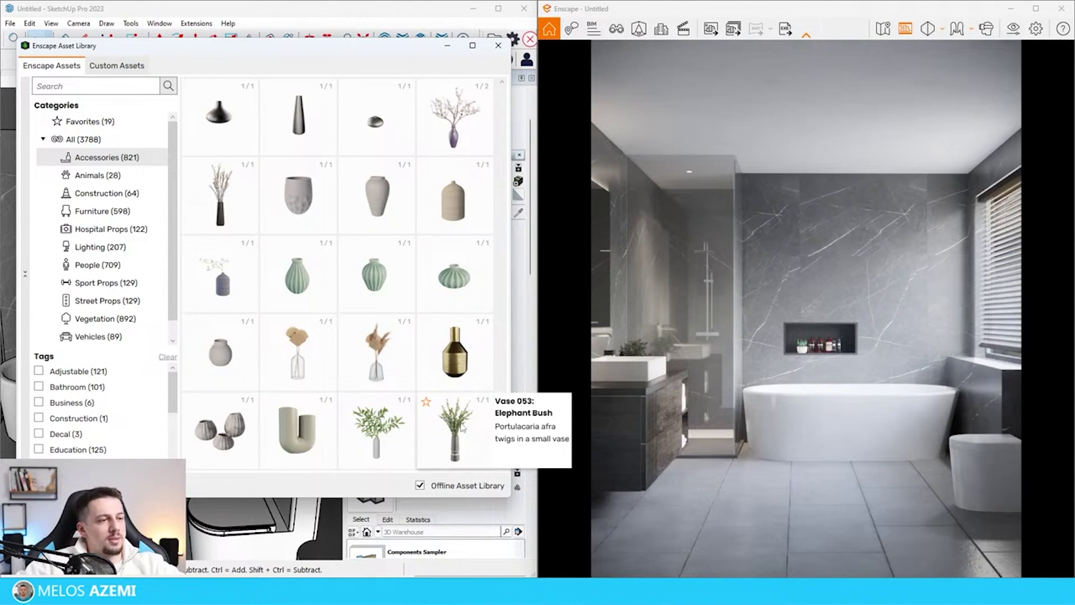
{"action": "left_click", "coordinate": [462, 427]}
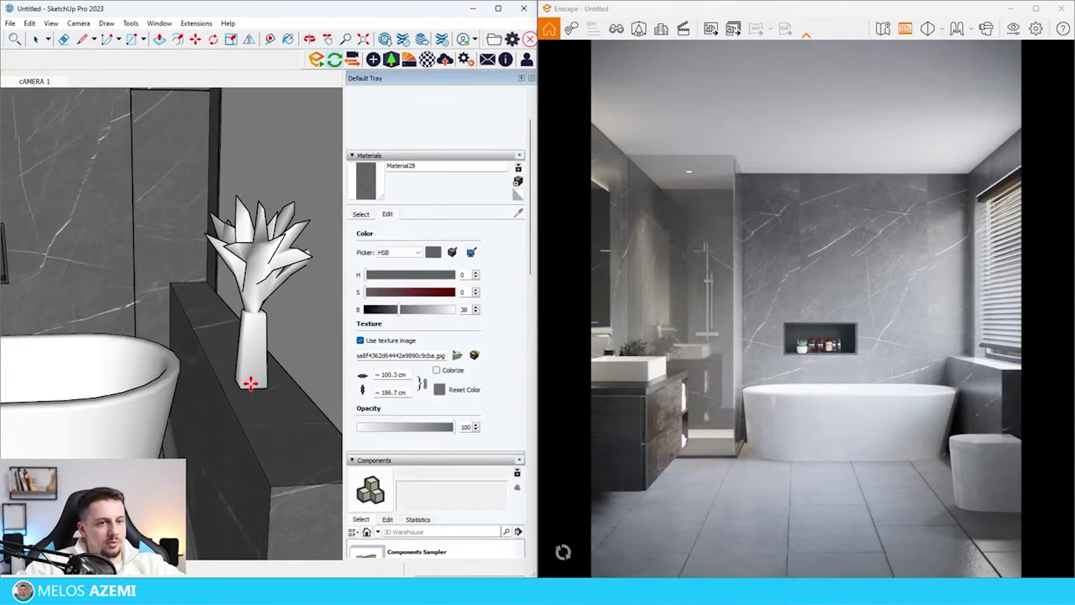
{"action": "scroll", "coordinate": [250, 383], "scroll_direction": "down", "scroll_amount": 6}
{"action": "scroll", "coordinate": [269, 266], "scroll_direction": "up", "scroll_amount": 2}
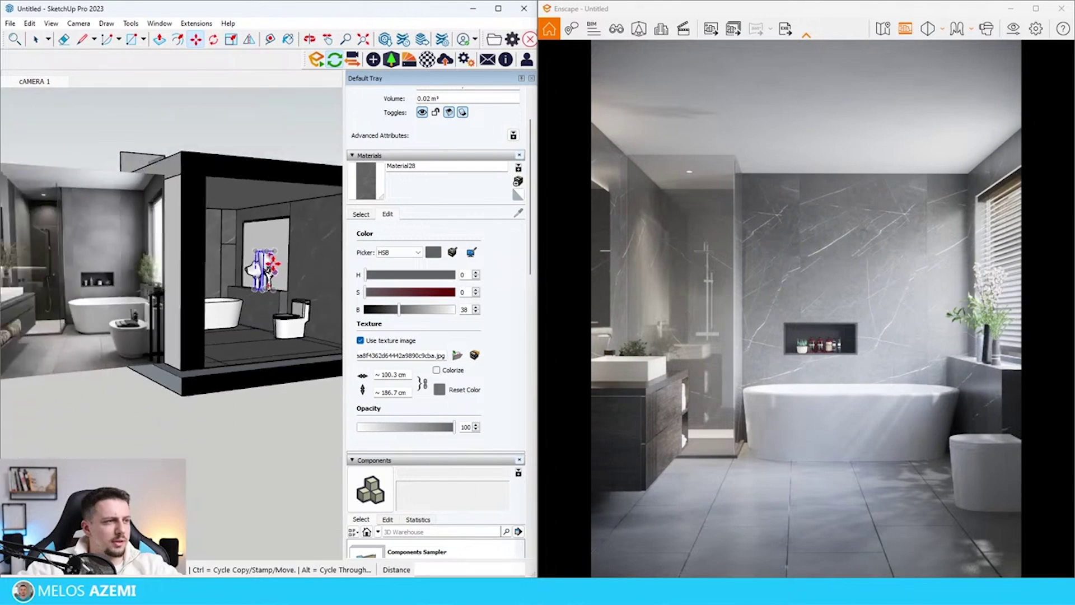
{"action": "key", "text": "space"}
- Pick a white vase with leafy branches from the Enscape Asset Library and place it on the vanity countertop beside the washbasin
{"action": "scroll", "coordinate": [272, 264], "scroll_direction": "down", "scroll_amount": 3}
{"action": "middle_click_drag", "start_coordinate": [271, 265], "coordinate": [264, 283]}
{"action": "scroll", "coordinate": [171, 256], "scroll_direction": "up", "scroll_amount": 6}
{"action": "scroll", "coordinate": [148, 294], "scroll_direction": "down", "scroll_amount": 4}
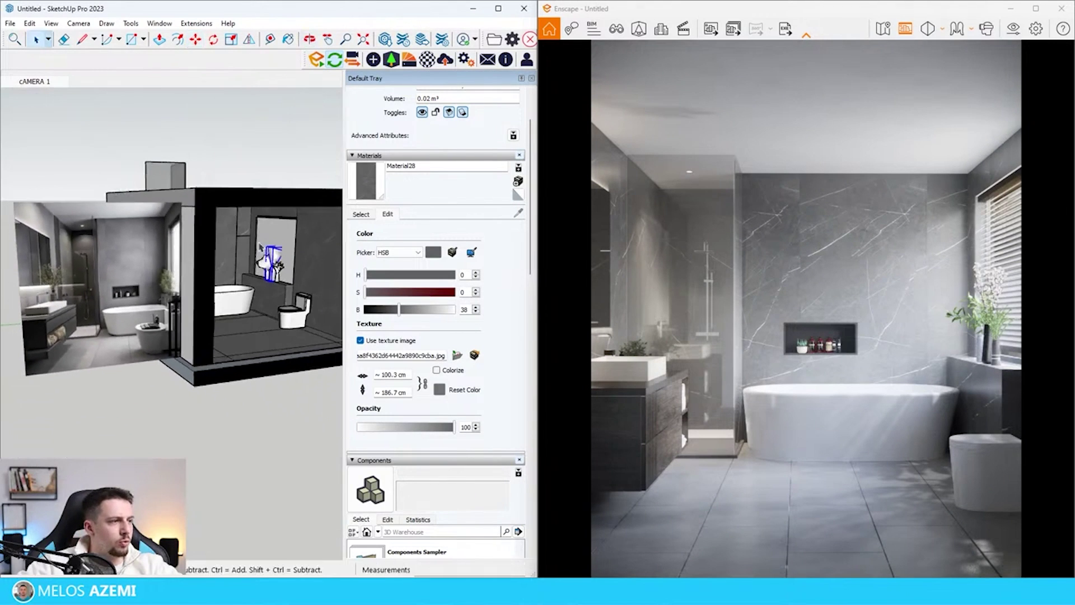
{"action": "left_click", "coordinate": [391, 61]}
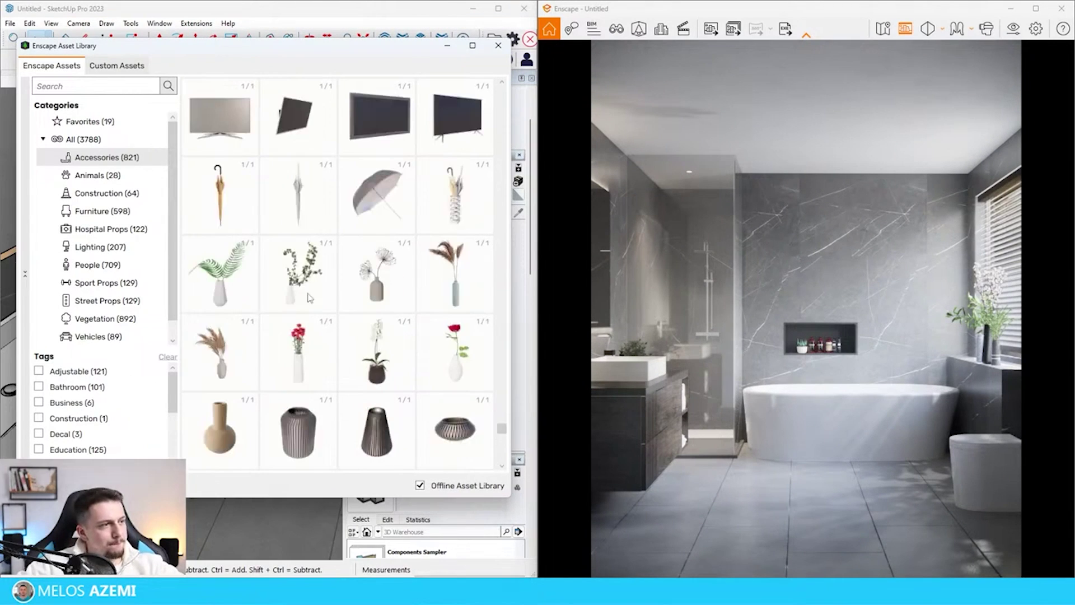
{"action": "left_click", "coordinate": [306, 282]}
{"action": "scroll", "coordinate": [110, 305], "scroll_direction": "up", "scroll_amount": 2}
{"action": "scroll", "coordinate": [130, 322], "scroll_direction": "up", "scroll_amount": 2}
{"action": "left_click", "coordinate": [112, 329]}
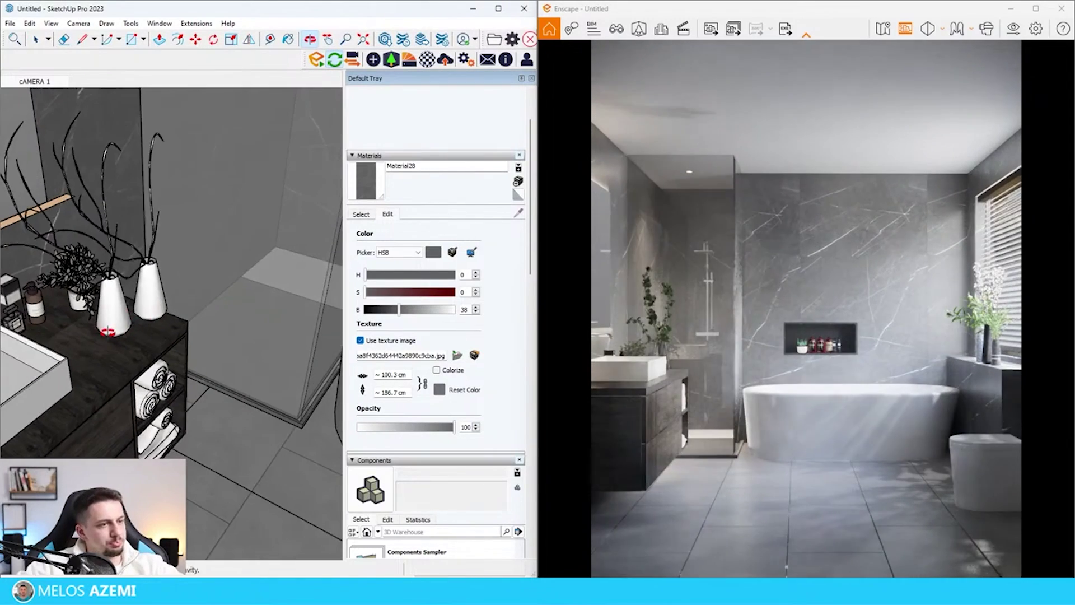
- Move the branch vase about 7.1 cm across the vanity countertop and start rotating it about its base
{"action": "key", "text": "space"}
{"action": "key", "text": "m"}
{"action": "left_click", "coordinate": [79, 358]}
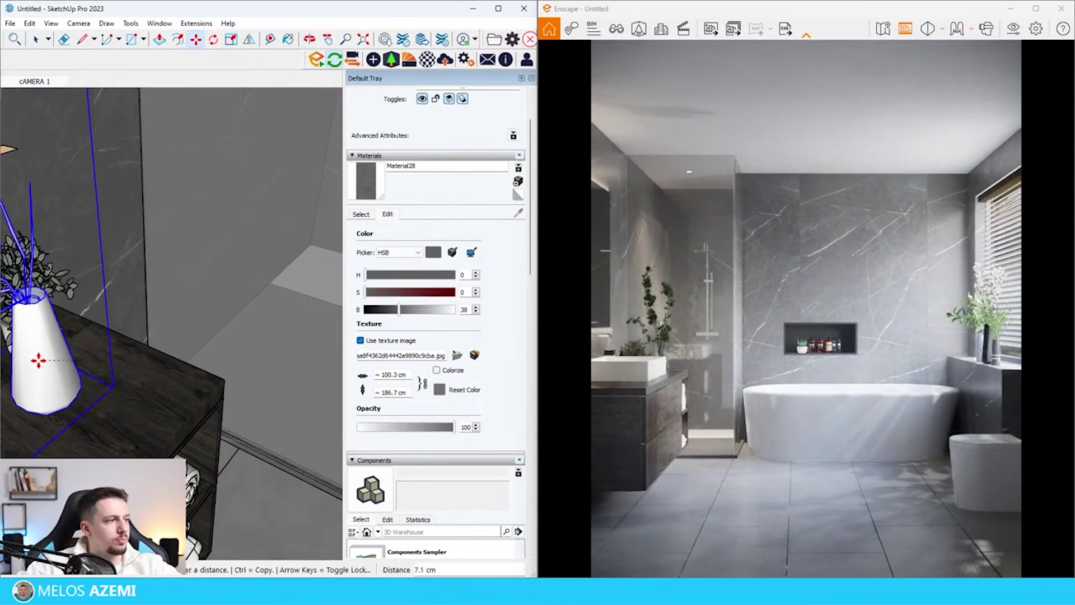
{"action": "left_click", "coordinate": [42, 360]}
{"action": "key", "text": "q"}
{"action": "left_click", "coordinate": [98, 382]}
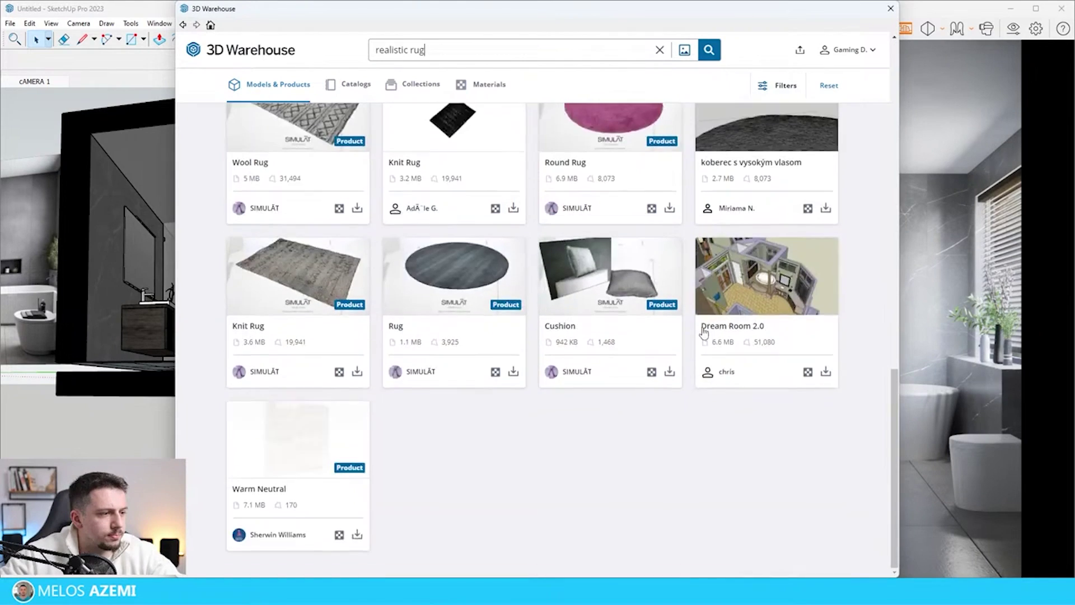
- Download a rug from the 3D Warehouse results for "realistic rug" and place it on the bathroom floor
{"action": "scroll", "coordinate": [346, 238], "scroll_direction": "up", "scroll_amount": 10}
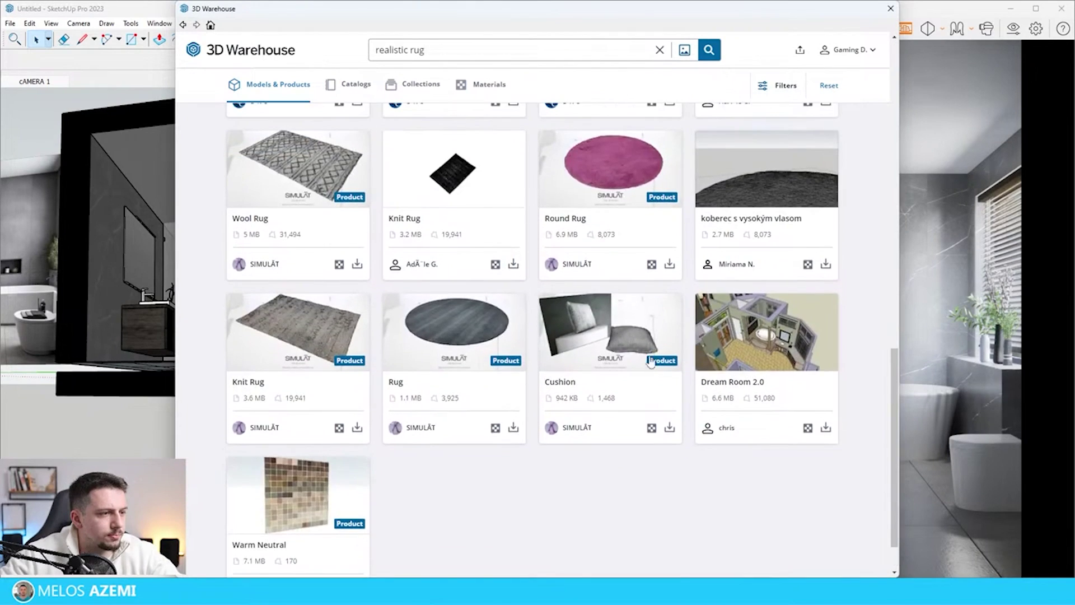
{"action": "left_click", "coordinate": [357, 288]}
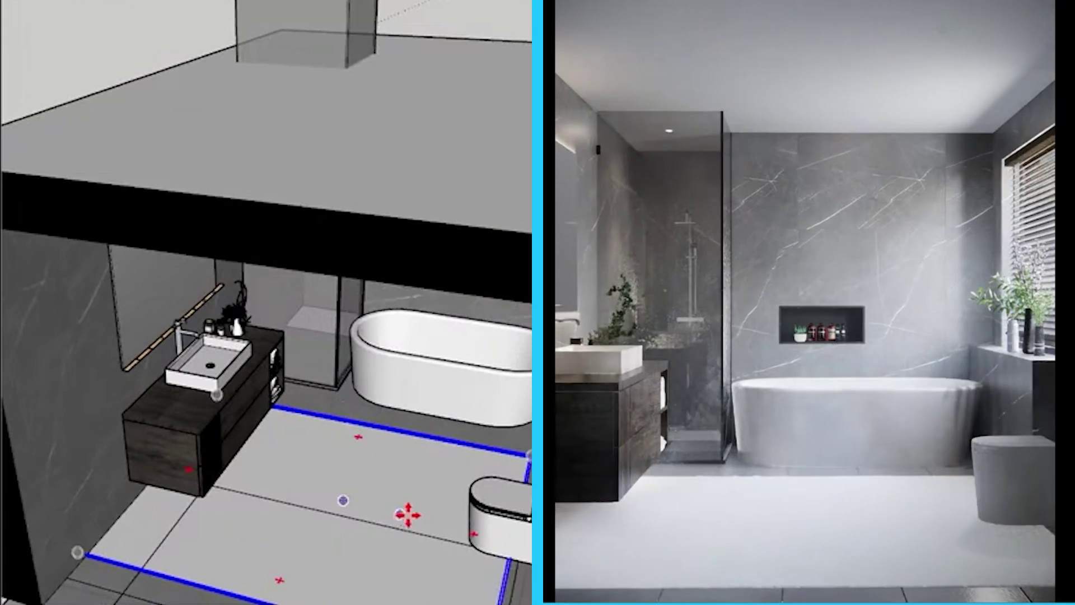
- Shrink the rug and position it on the bathroom floor between the vanity and the bathtub
{"action": "middle_click_drag", "start_coordinate": [407, 515], "coordinate": [415, 515]}
{"action": "left_click_drag", "start_coordinate": [456, 504], "coordinate": [387, 506]}
{"action": "key", "text": "Escape"}
{"action": "left_click", "coordinate": [483, 530]}
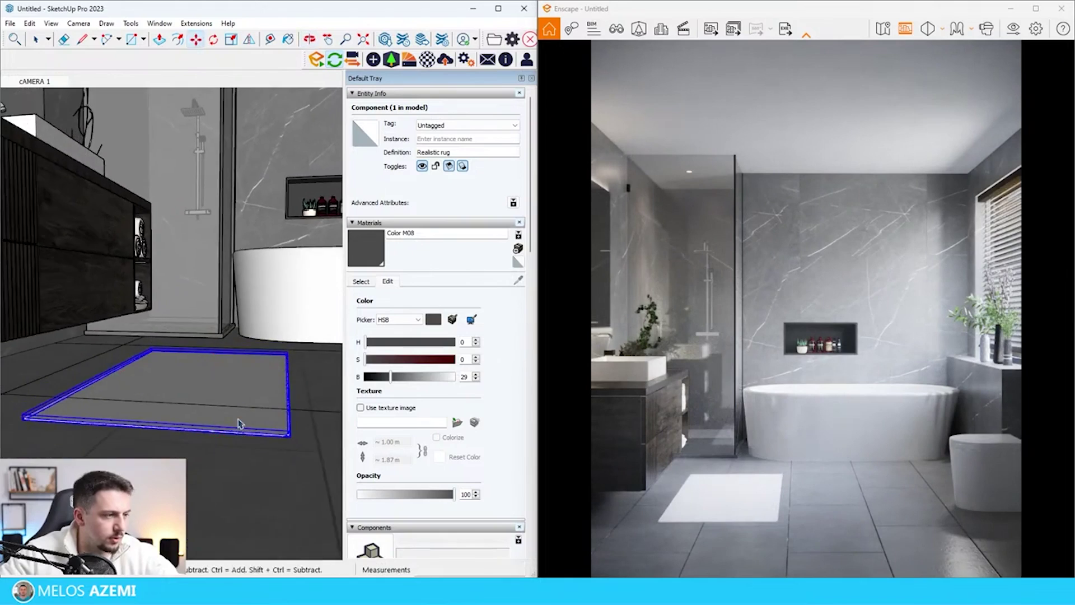
- Import the Carpet 04 material from the Fabrics category of the Enscape Material Library
{"action": "scroll", "coordinate": [240, 428], "scroll_direction": "up", "scroll_amount": 4}
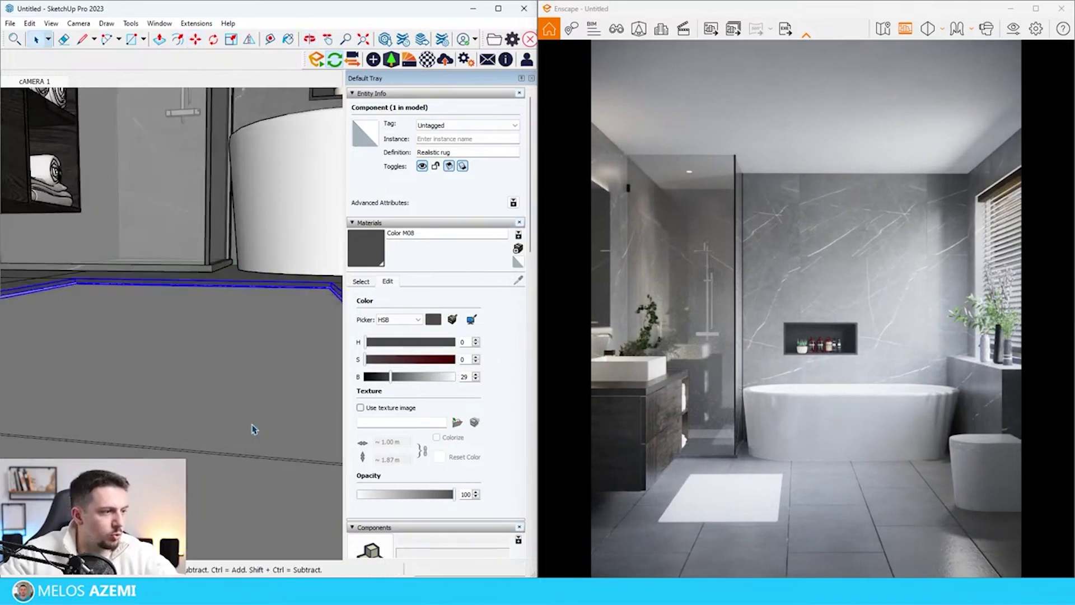
{"action": "scroll", "coordinate": [254, 429], "scroll_direction": "down", "scroll_amount": 3}
{"action": "left_click", "coordinate": [410, 60]}
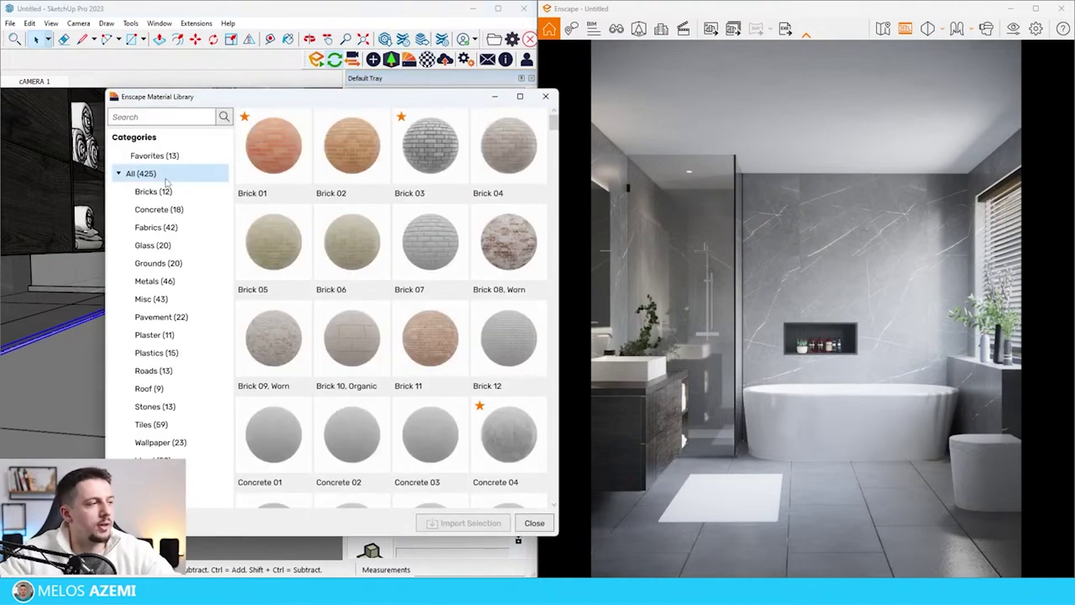
{"action": "left_click", "coordinate": [156, 227]}
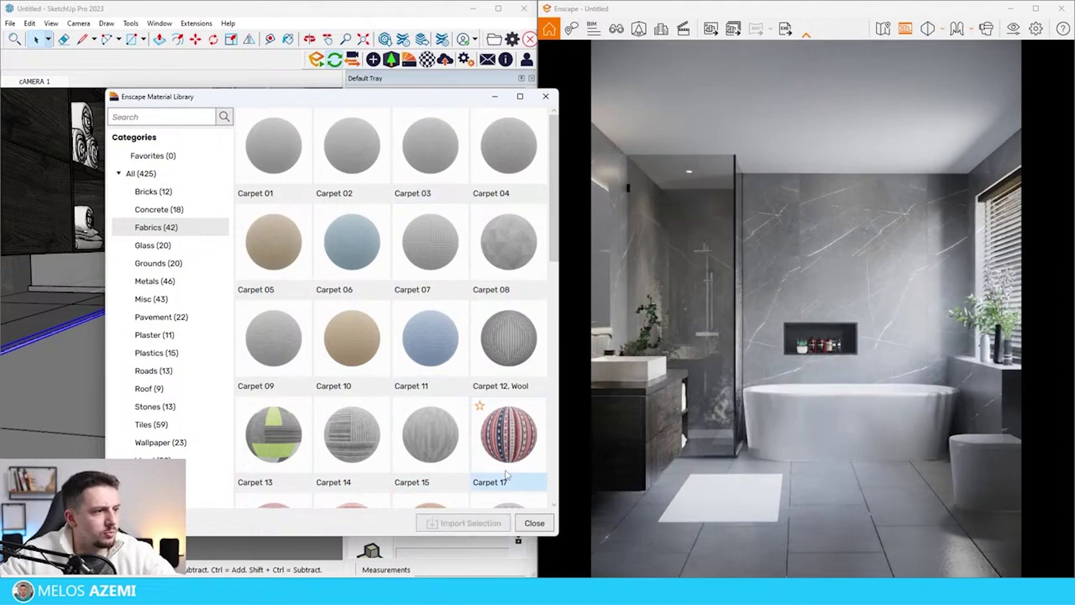
{"action": "left_click", "coordinate": [521, 197]}
{"action": "left_click", "coordinate": [463, 522]}
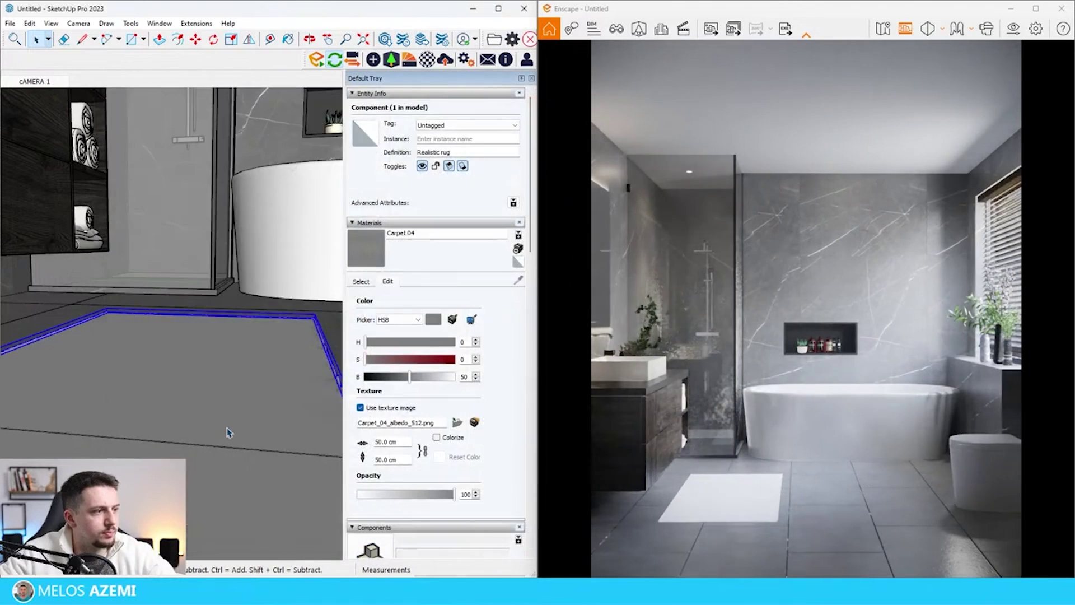
- Paint all geometry inside the rug component with the Carpet 04 material
{"action": "double_click", "coordinate": [227, 433]}
{"action": "key", "text": "ctrl+a"}
{"action": "key", "text": "b"}
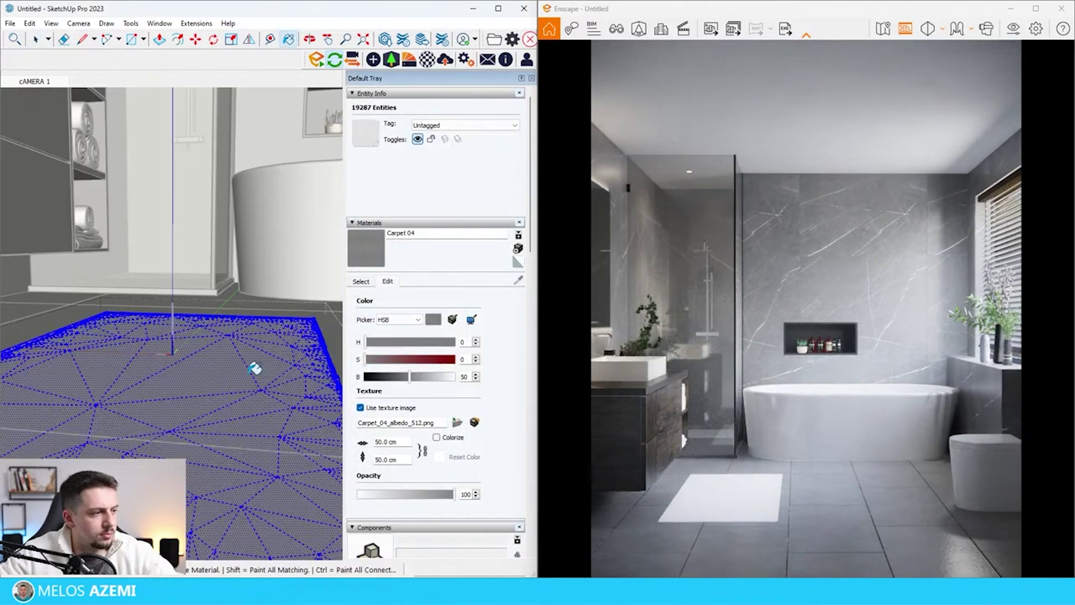
{"action": "left_click", "coordinate": [251, 370]}
{"action": "key", "text": "space"}
{"action": "key", "text": "Escape"}
{"action": "scroll", "coordinate": [225, 372], "scroll_direction": "down", "scroll_amount": 1}
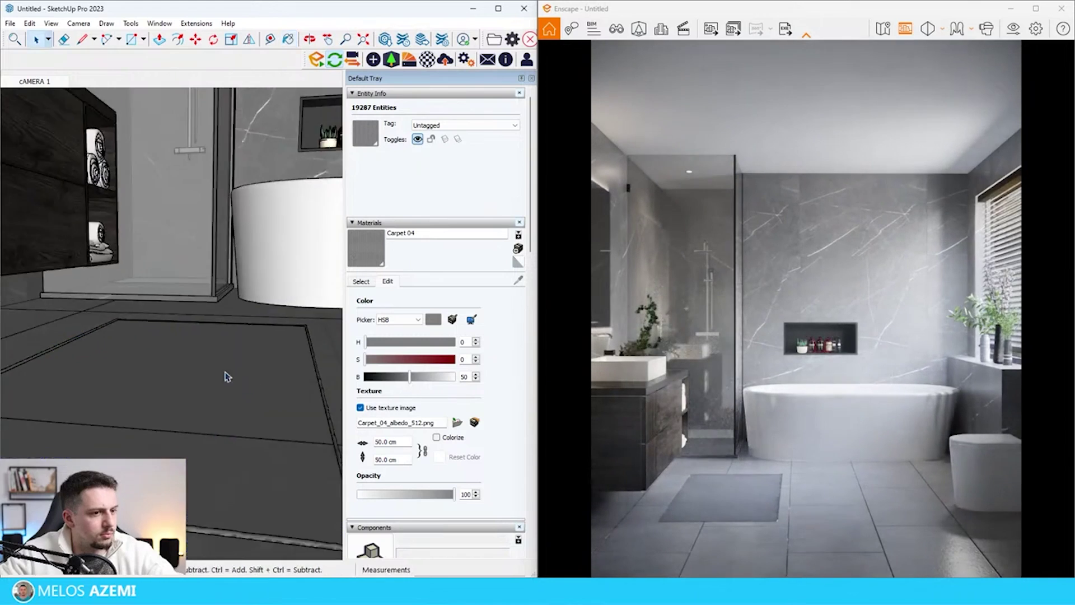
- Place the decorative tray with bottles and a leafy plant on the toilet lid and adjust its position
{"action": "scroll", "coordinate": [227, 377], "scroll_direction": "down", "scroll_amount": 6}
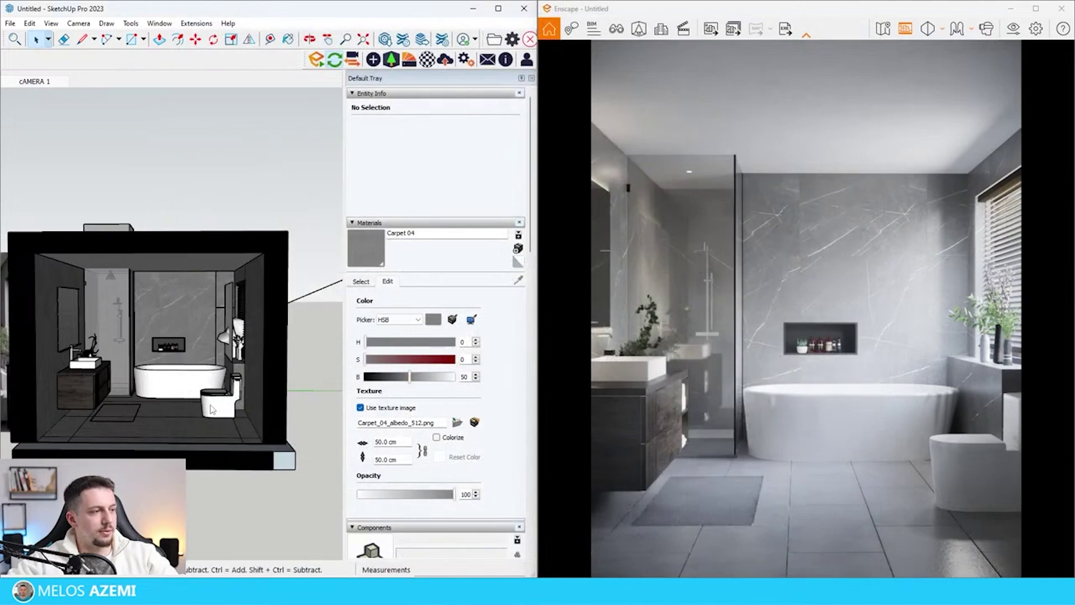
{"action": "scroll", "coordinate": [222, 395], "scroll_direction": "up", "scroll_amount": 10}
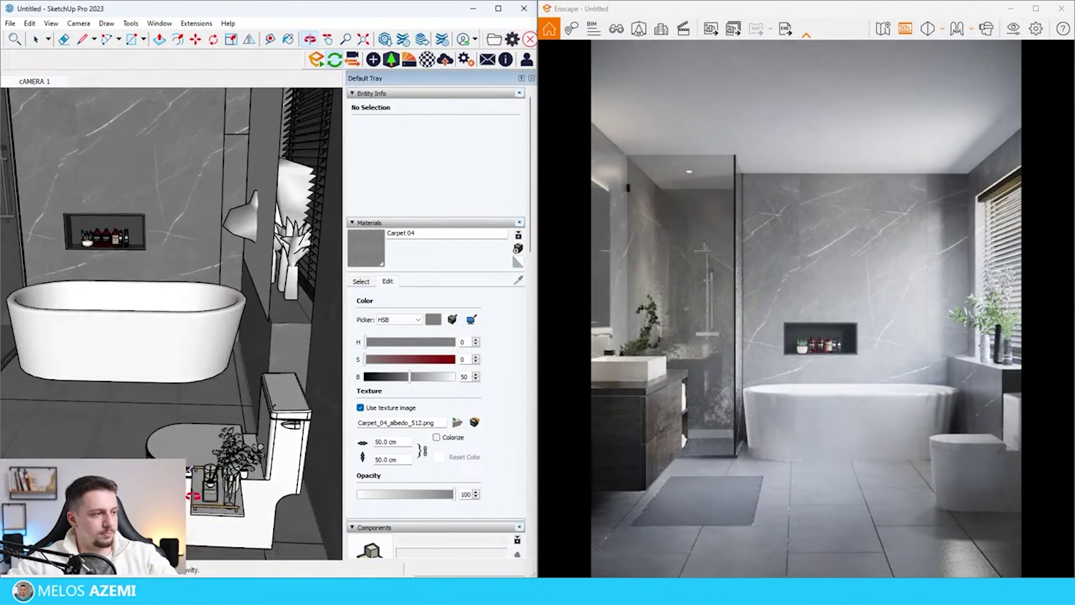
{"action": "left_click", "coordinate": [180, 430]}
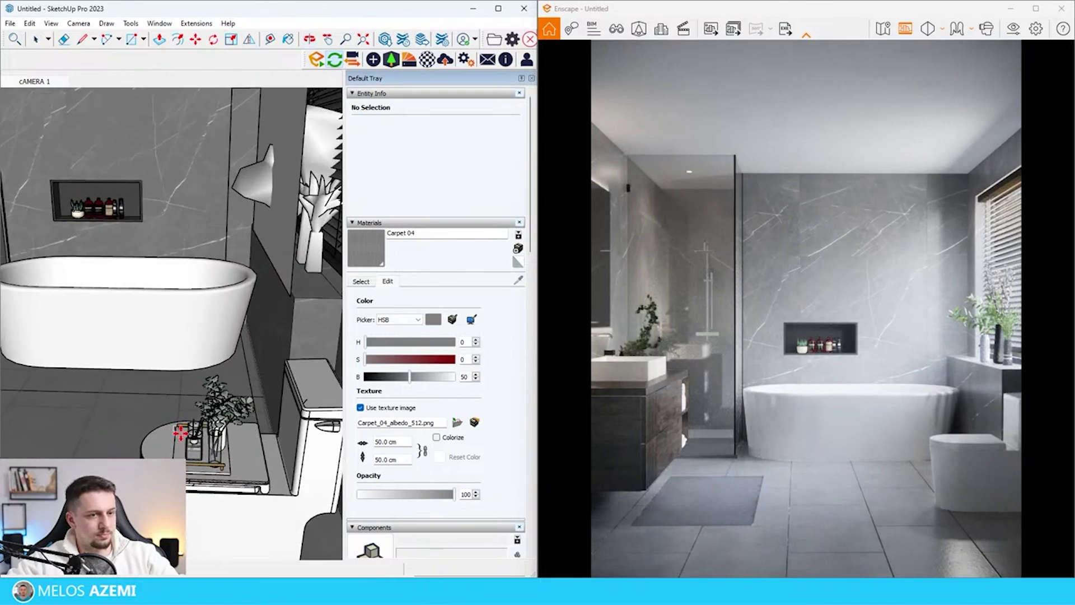
{"action": "left_click", "coordinate": [209, 408]}
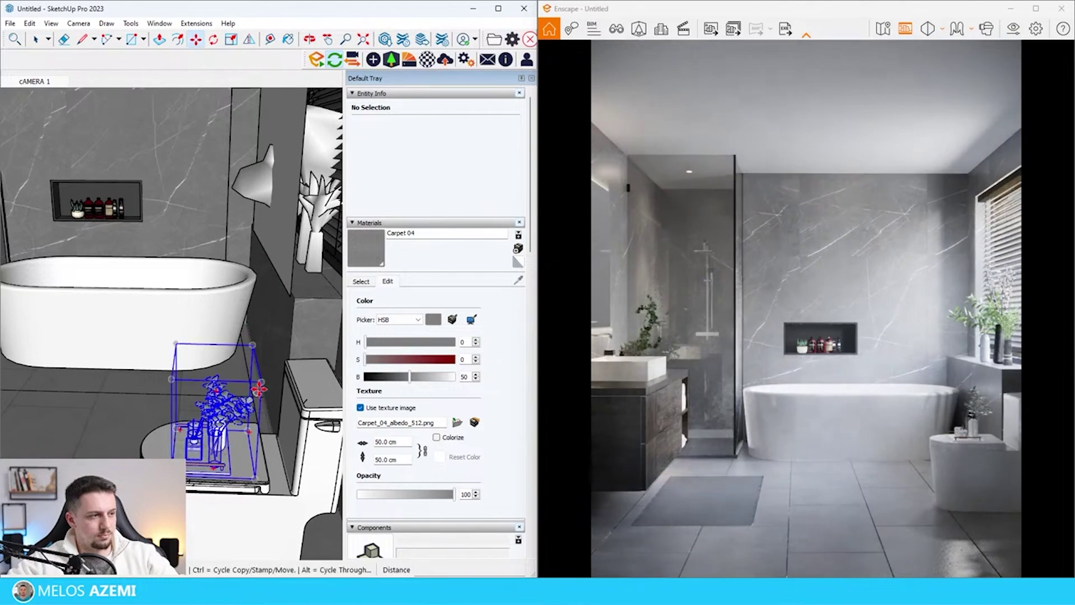
{"action": "scroll", "coordinate": [224, 389], "scroll_direction": "up", "scroll_amount": 4}
{"action": "mouse_move", "coordinate": [227, 394]}
{"action": "middle_mouse_down"}
{"action": "mouse_move", "coordinate": [232, 410]}
{"action": "mouse_move", "coordinate": [252, 386]}
{"action": "middle_mouse_up"}
{"action": "scroll", "coordinate": [252, 387], "scroll_direction": "down", "scroll_amount": 5}
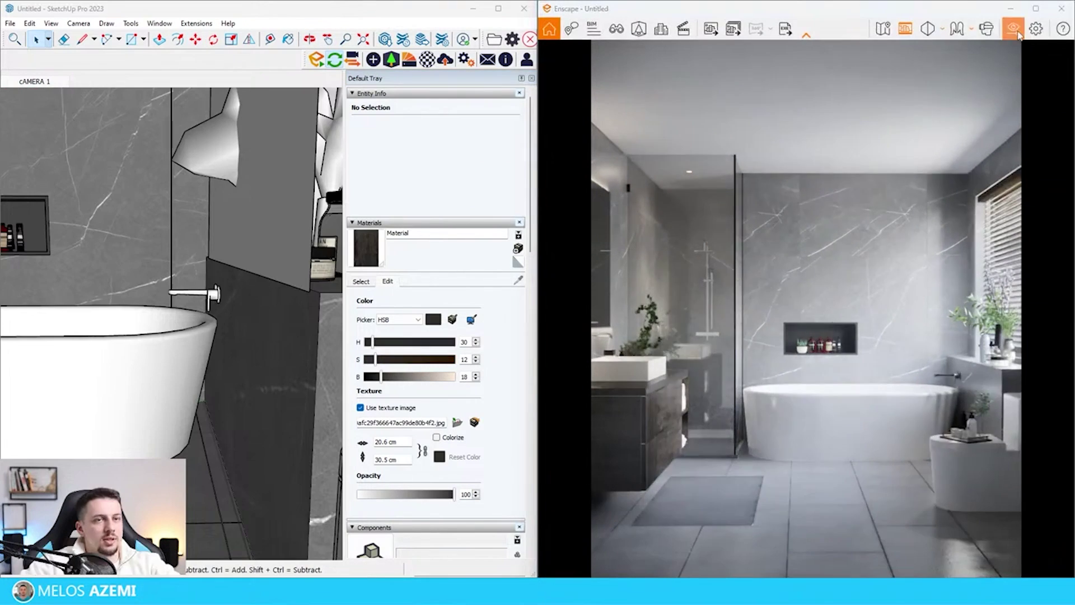
- Lower the render exposure to 42% in the Enscape visual settings
{"action": "left_click", "coordinate": [1013, 29]}
{"action": "left_click_drag", "start_coordinate": [709, 82], "coordinate": [248, 79]}
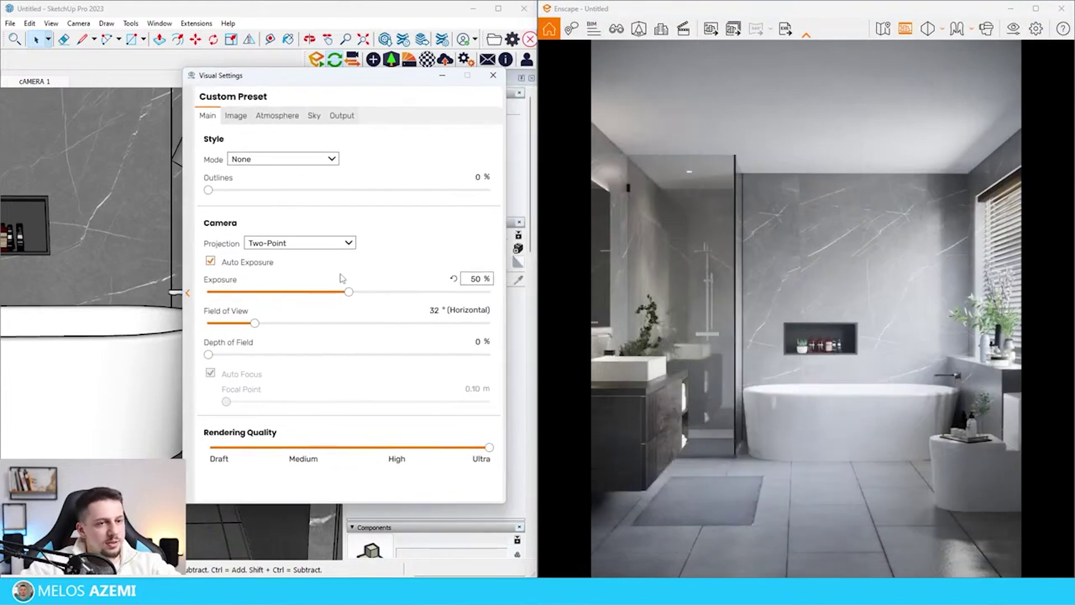
{"action": "left_click_drag", "start_coordinate": [352, 294], "coordinate": [333, 295]}
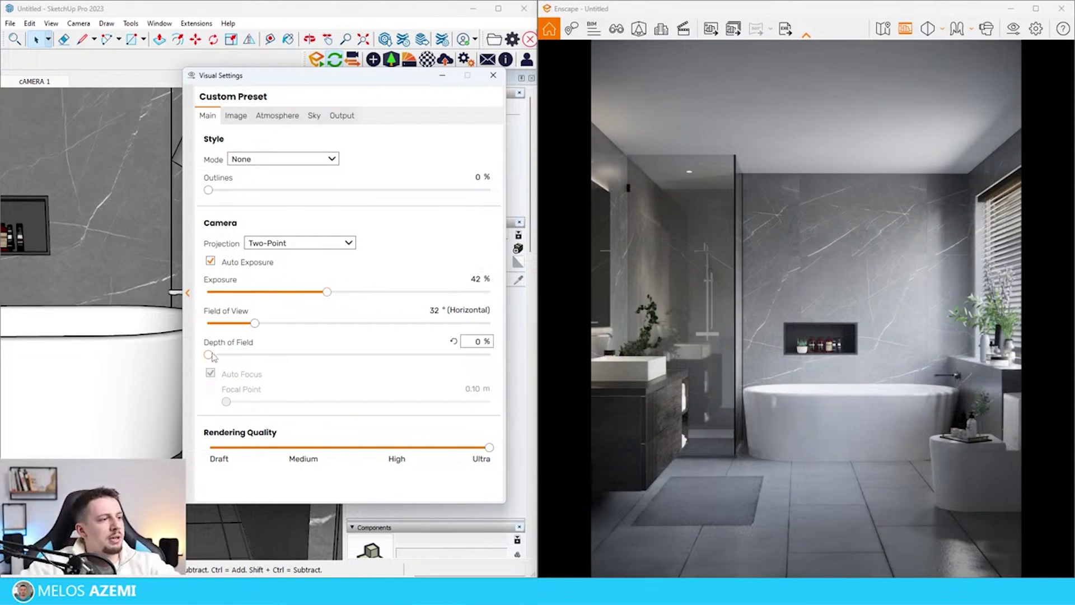
- Set the depth of field to 11% with auto focus off and the focal point at 6.58 m
{"action": "left_click_drag", "start_coordinate": [208, 354], "coordinate": [249, 355]}
{"action": "left_click", "coordinate": [210, 373]}
{"action": "left_click_drag", "start_coordinate": [226, 402], "coordinate": [381, 410]}
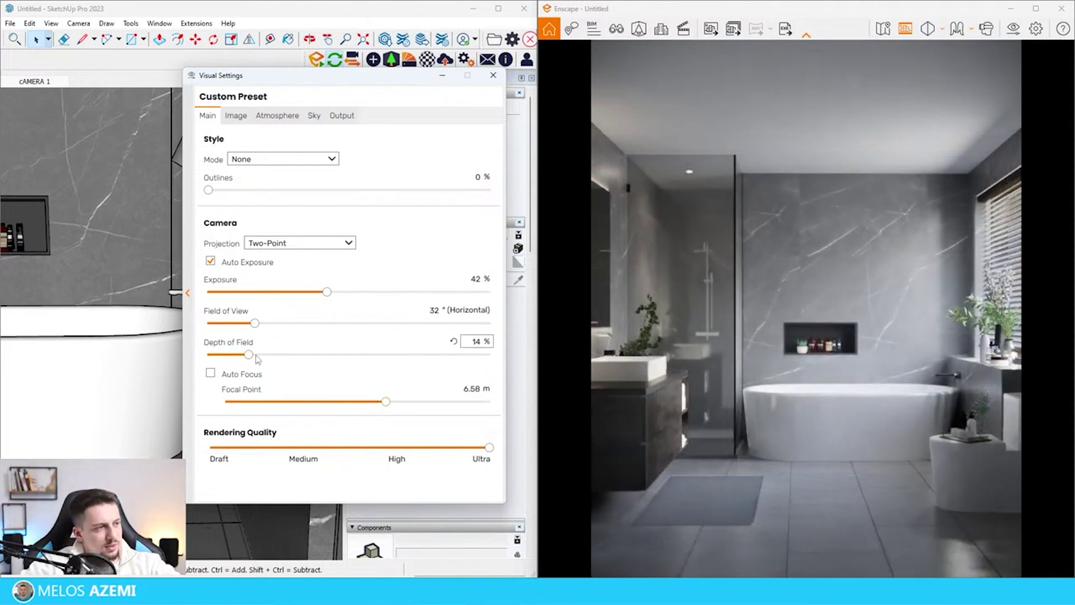
{"action": "left_click_drag", "start_coordinate": [249, 355], "coordinate": [241, 357]}
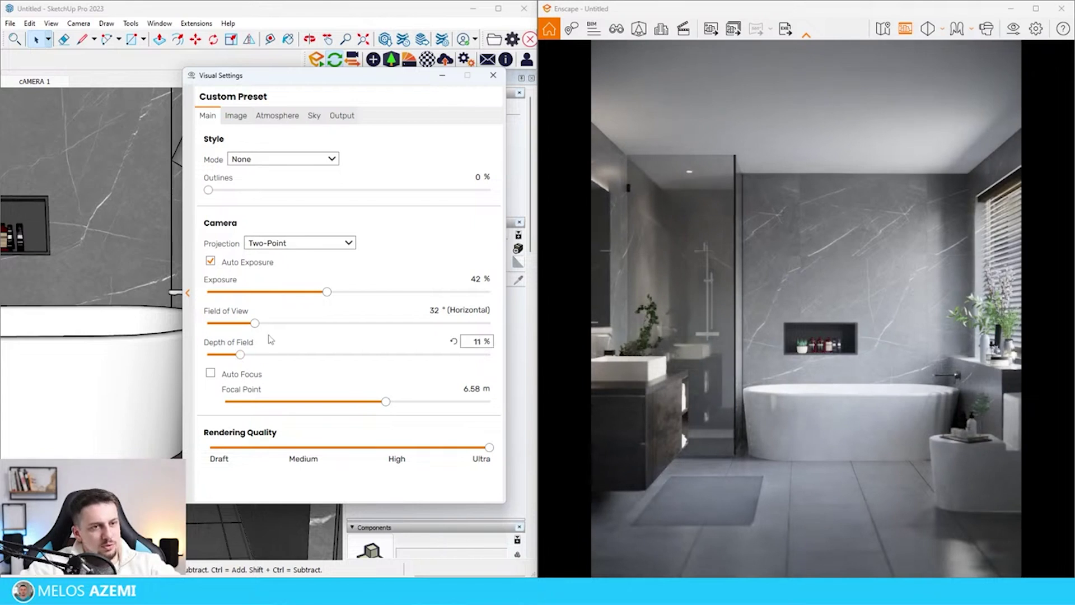
- Enable Auto Contrast in the render's image corrections
{"action": "left_click", "coordinate": [249, 116]}
{"action": "left_click", "coordinate": [255, 162]}
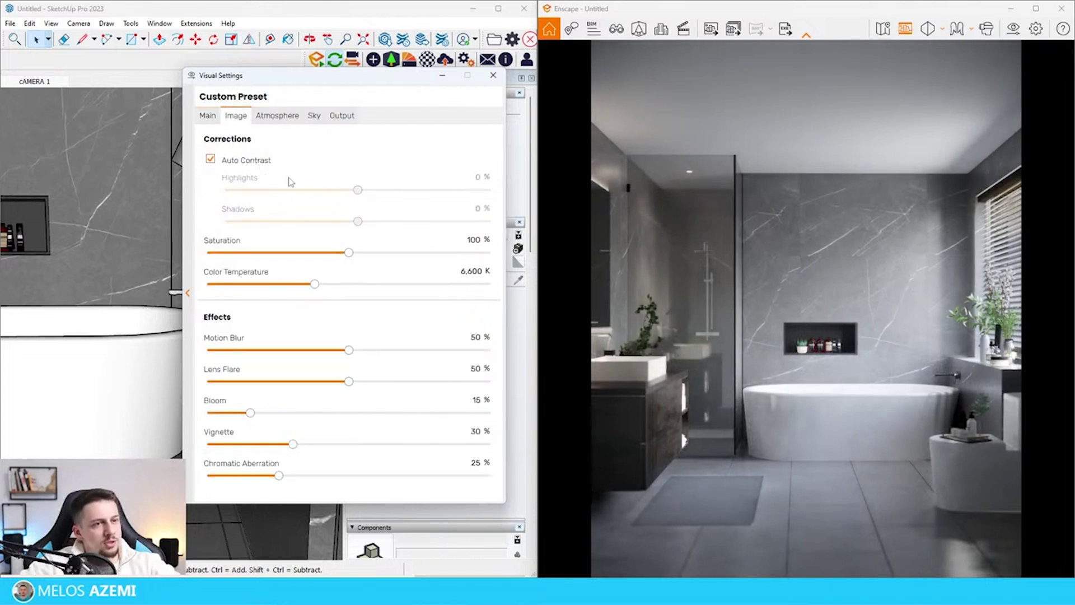